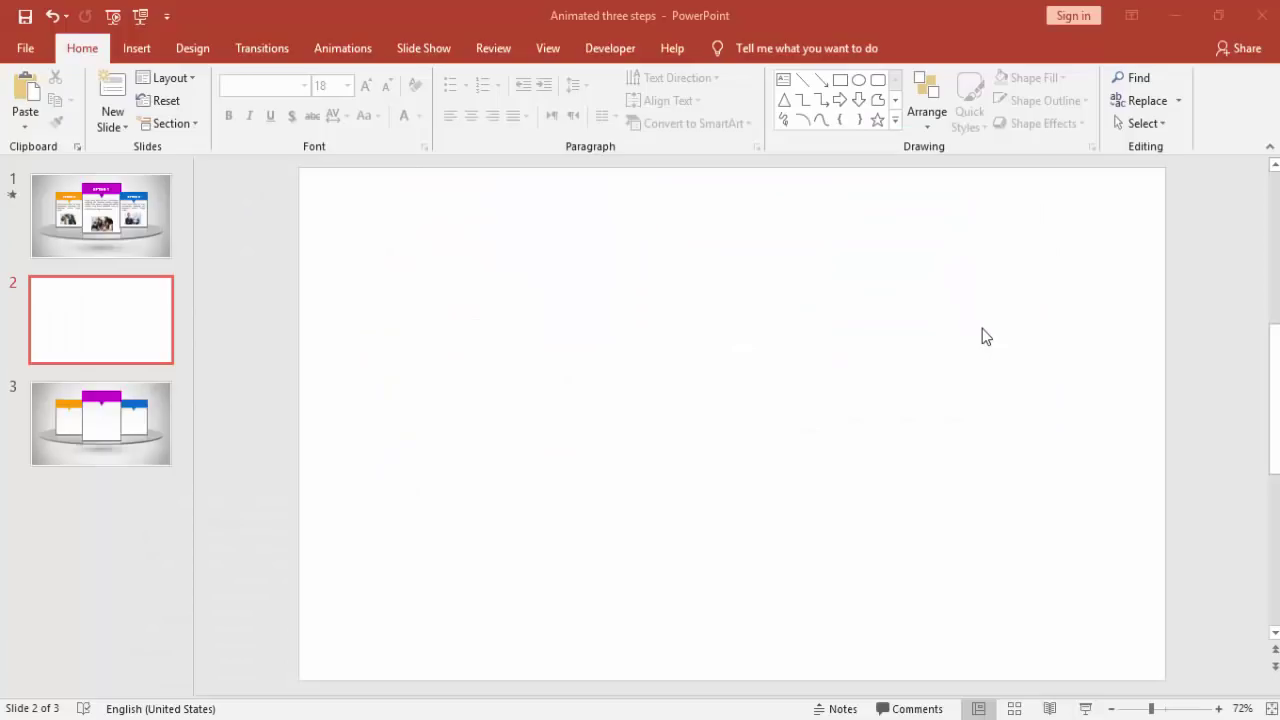
Draw a wide oval across the blank slide and centre it.
click(136, 49)
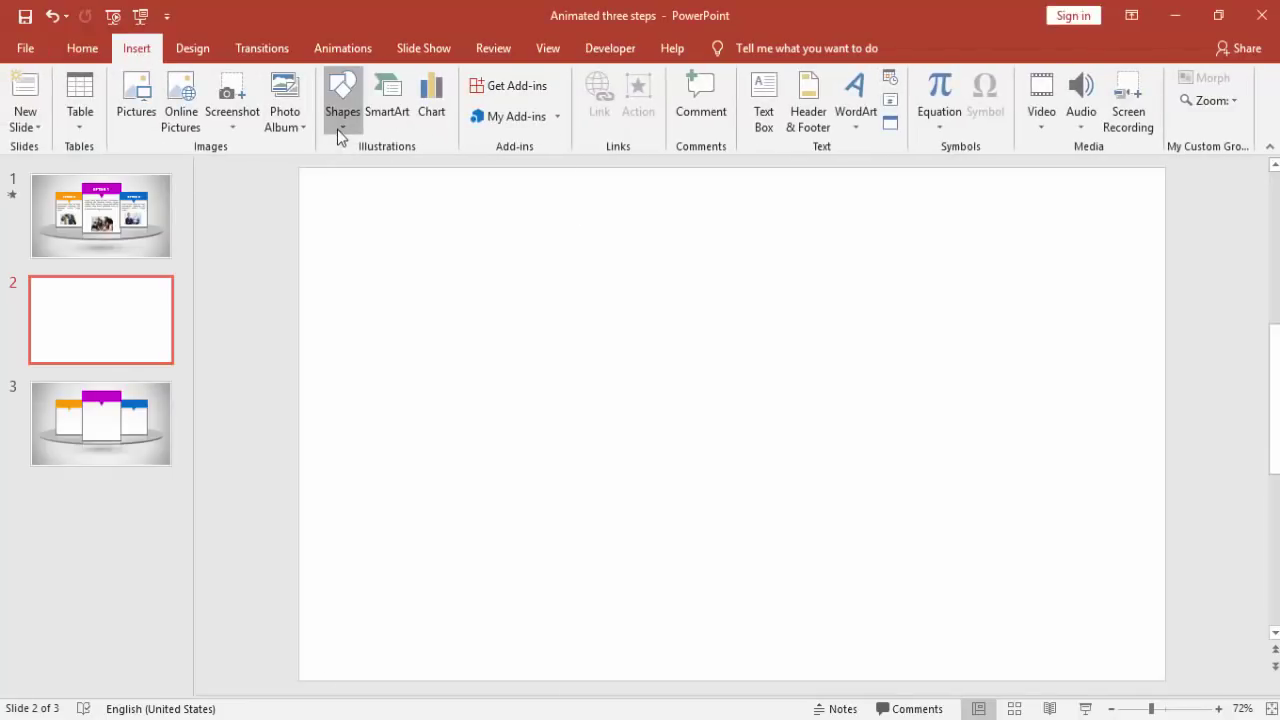
click(337, 129)
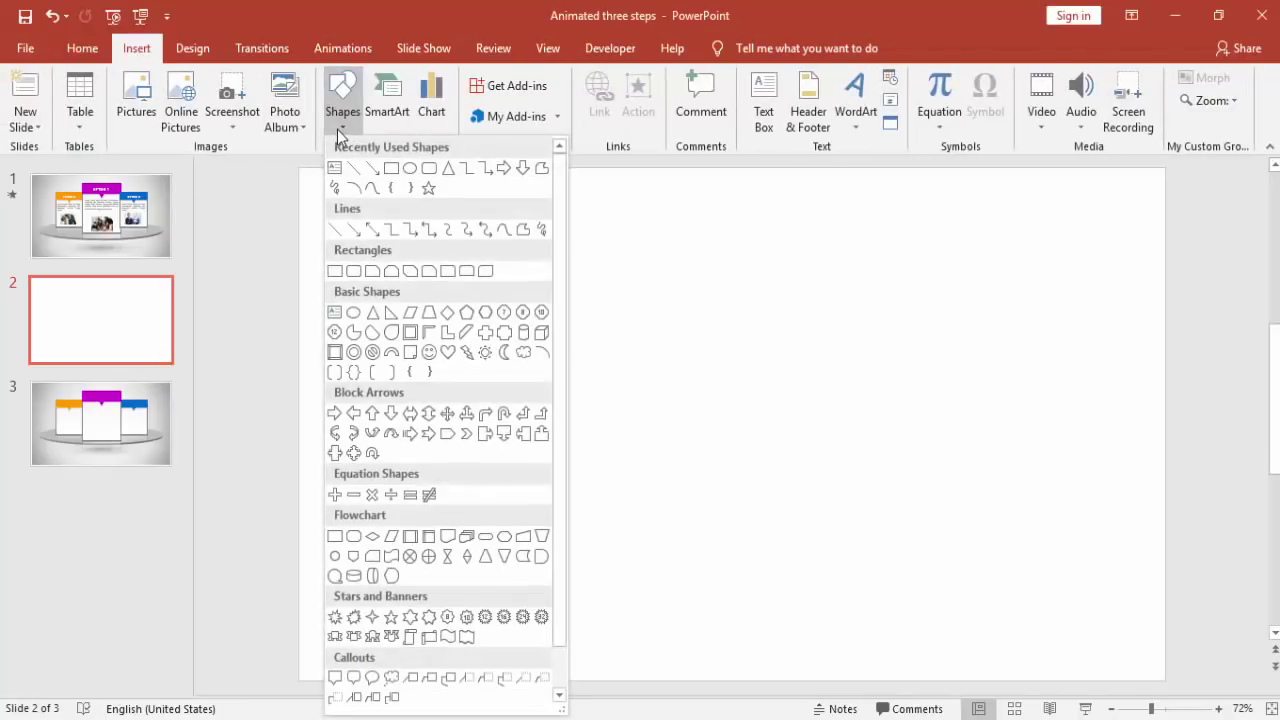
click(353, 313)
drag(391, 370, 1096, 572)
drag(838, 458, 822, 436)
Apply a Perspective 3-D rotation preset to the oval in Format Shape effects.
right_click(822, 436)
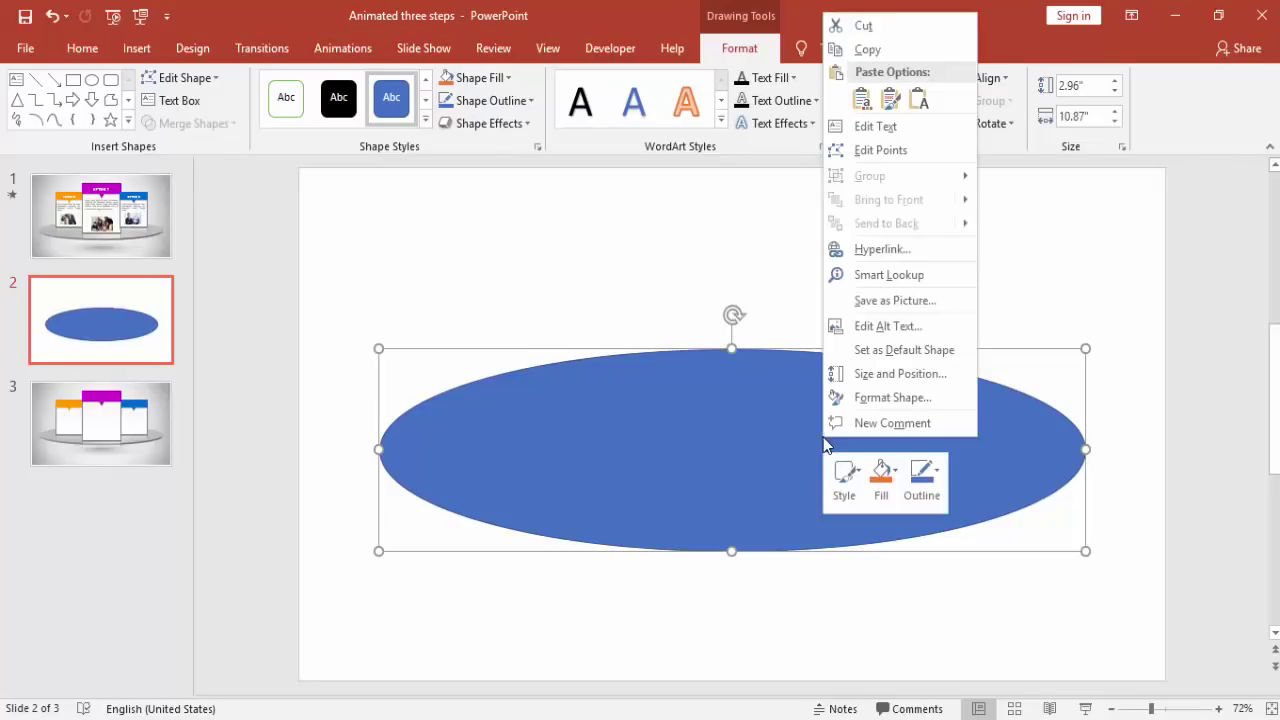
click(963, 393)
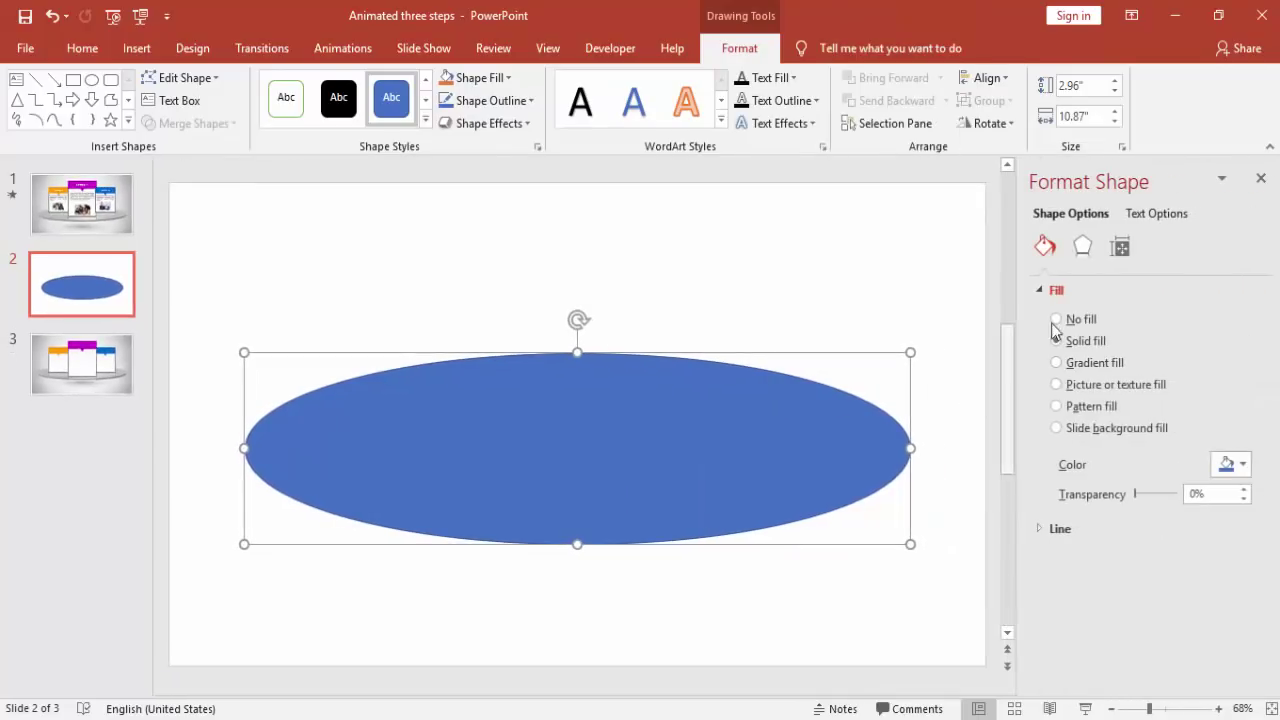
click(1083, 247)
drag(1264, 378, 1266, 510)
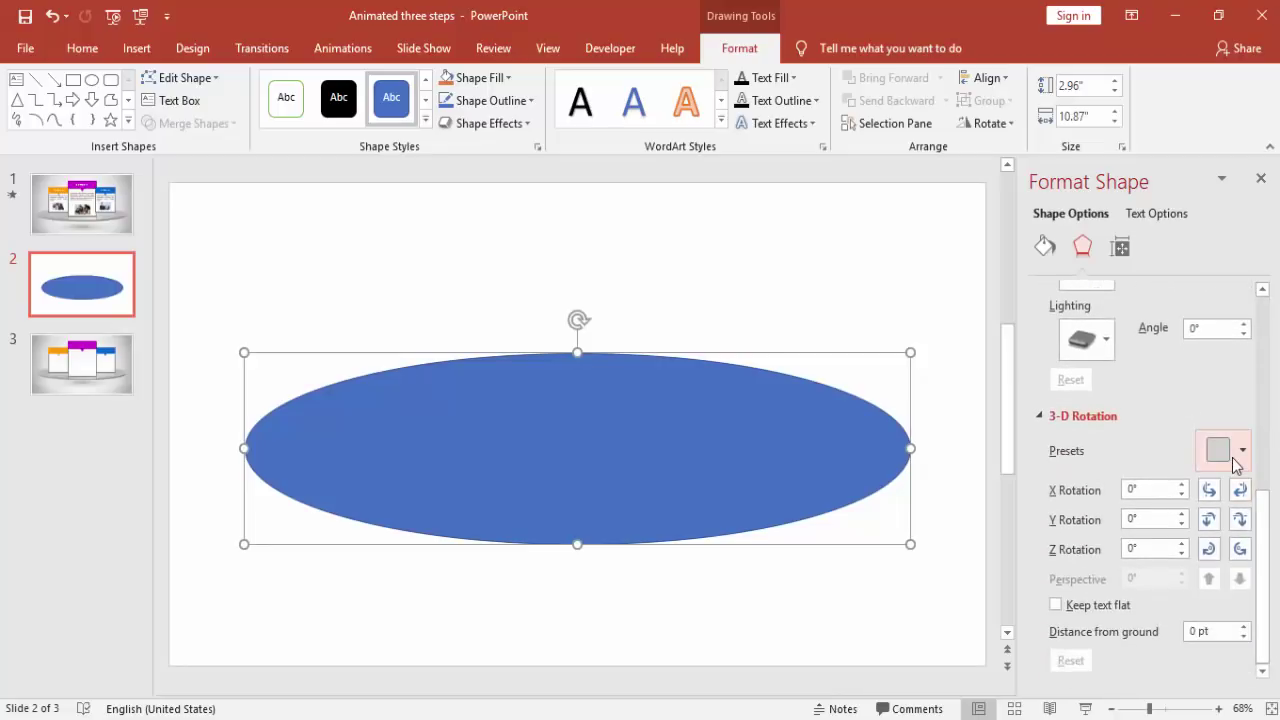
click(1235, 462)
drag(1272, 180, 1272, 208)
click(1089, 334)
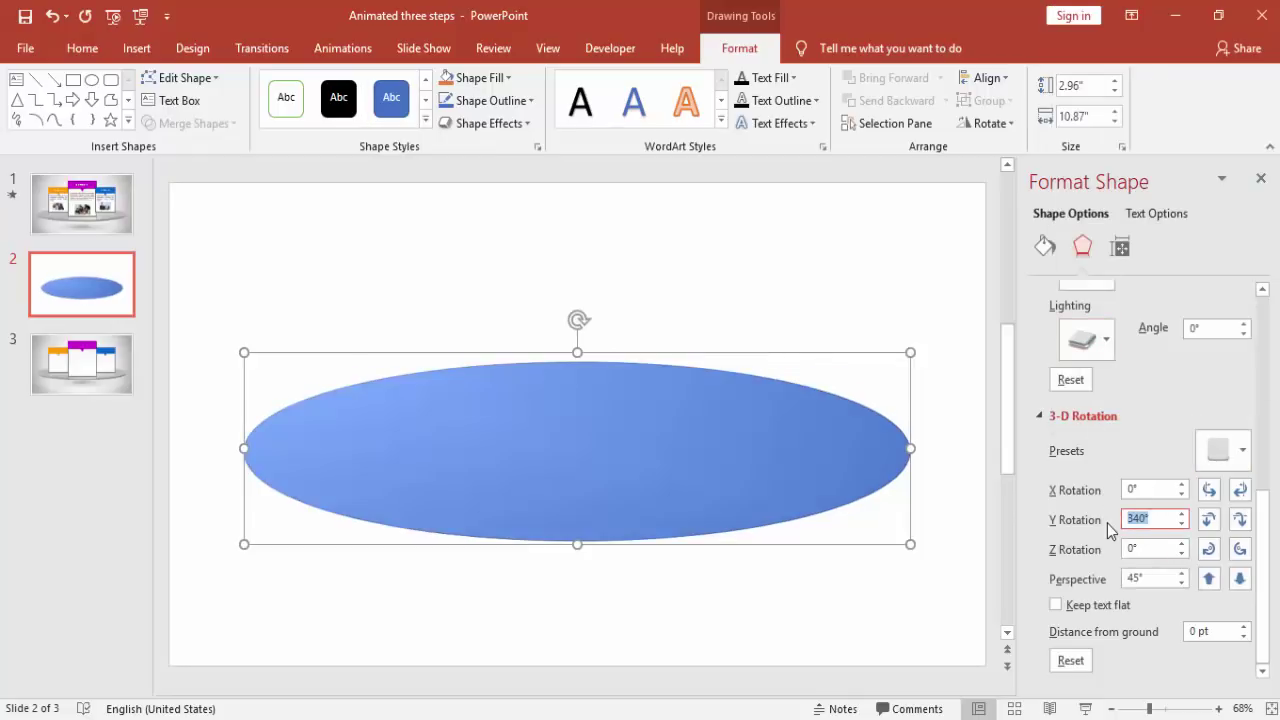
Set the oval's Y rotation to 285° and its perspective to 120°.
text(285)
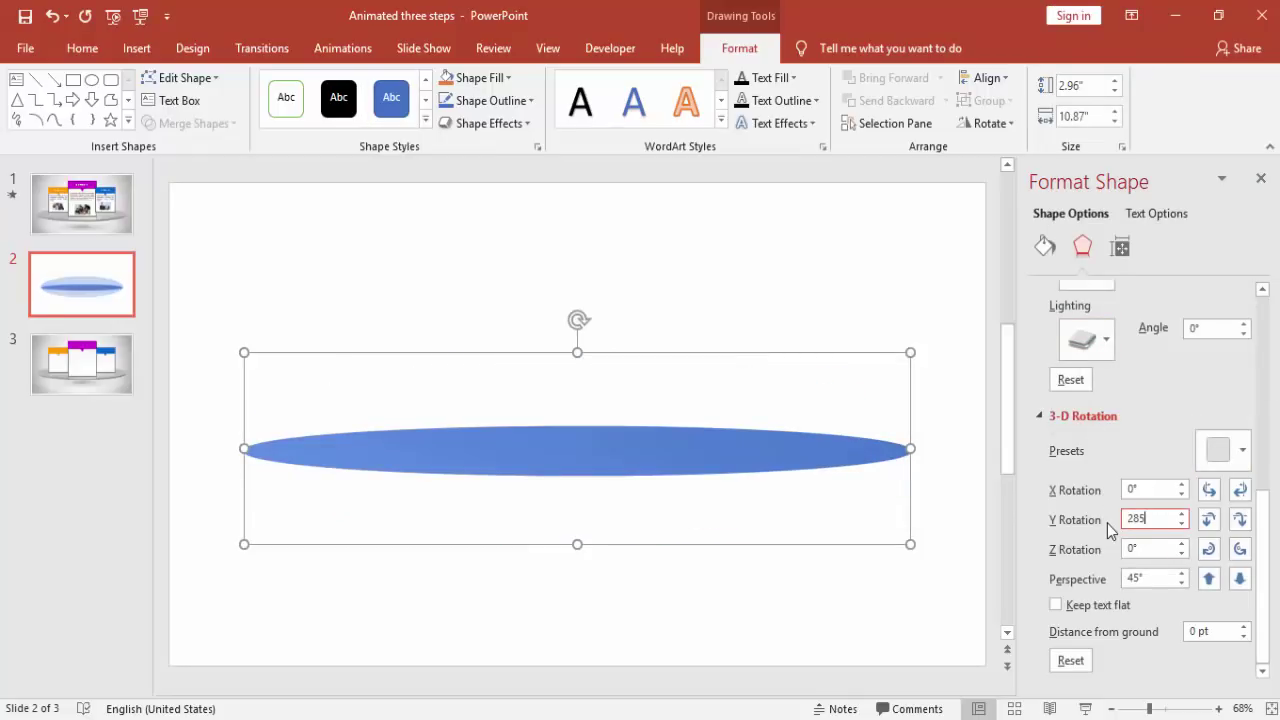
click(1160, 580)
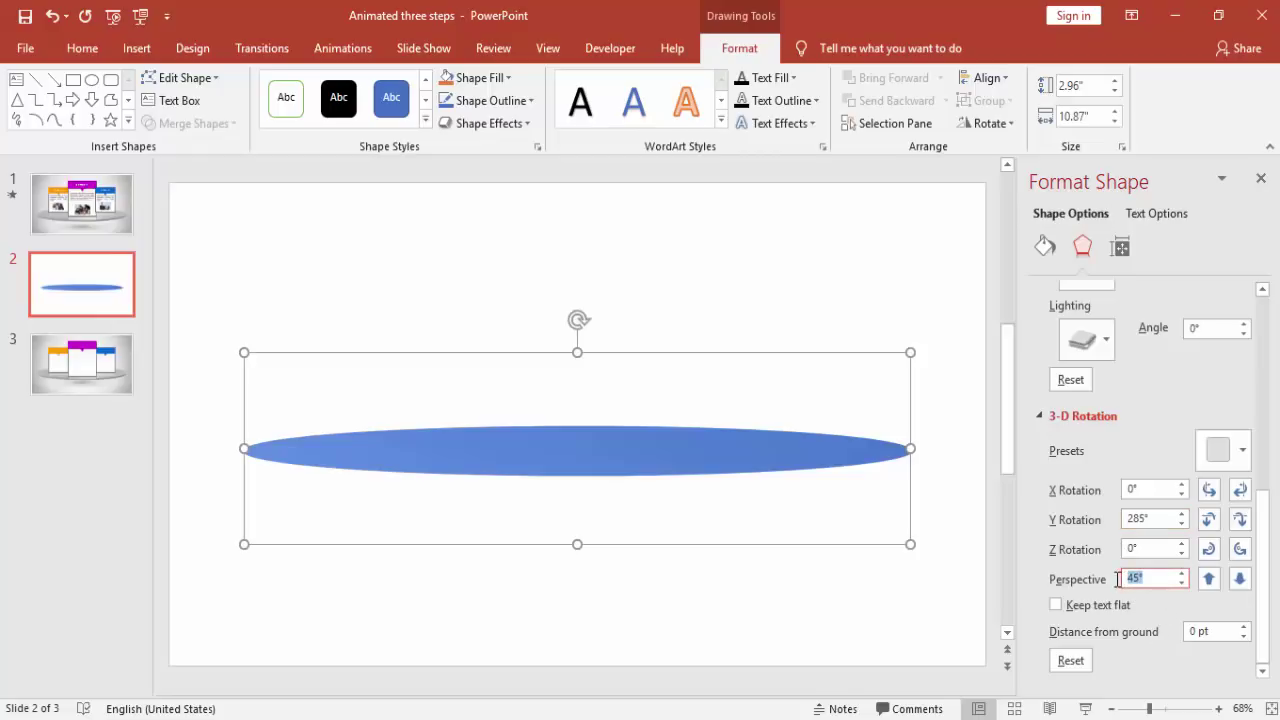
text(120)
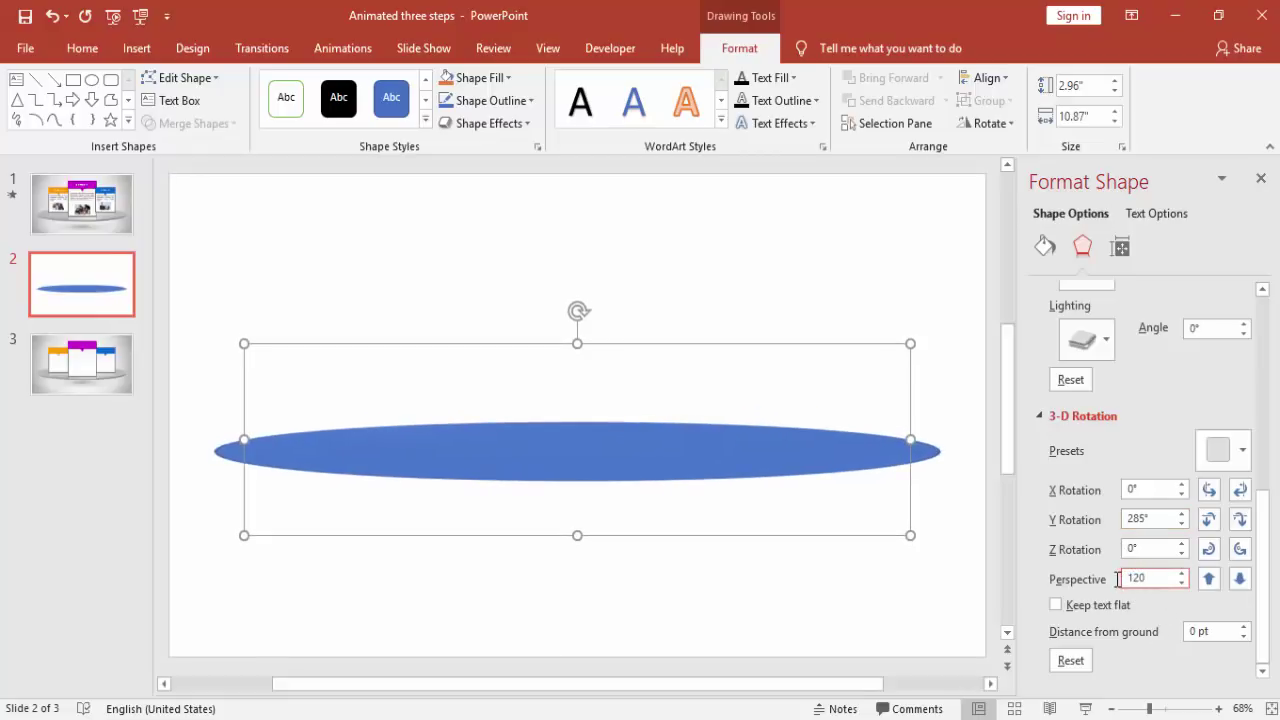
click(1166, 520)
Give the oval a 3-D depth of 6 pt to make a thin disc.
scroll(1133, 420, up, 3)
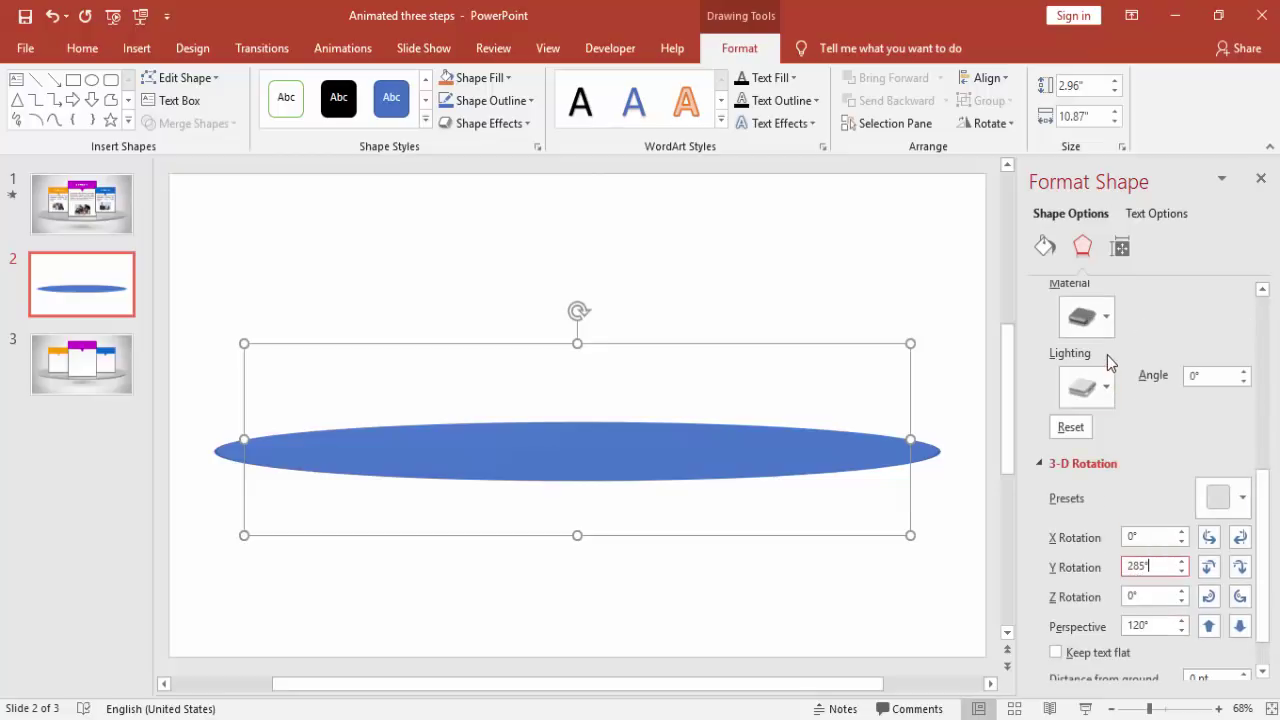
scroll(1150, 408, up, 4)
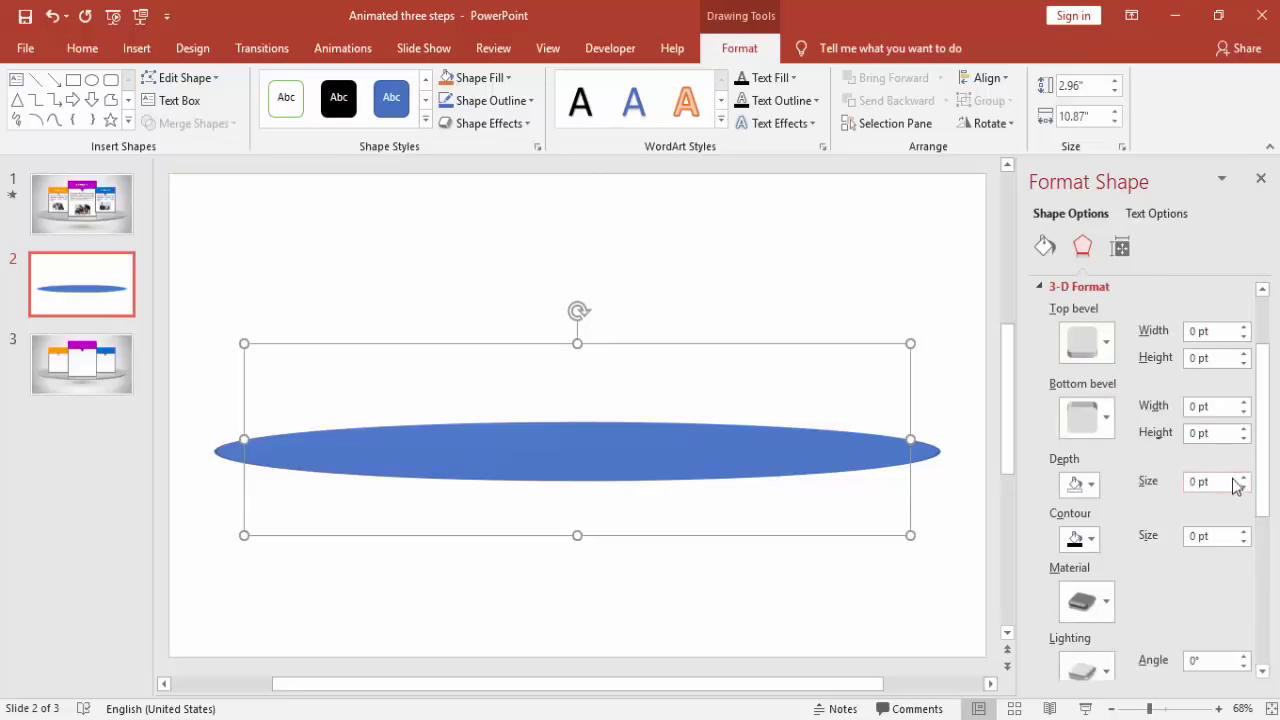
click(1242, 479)
click(1243, 479)
click(1243, 479)
click(1243, 479)
click(1243, 479)
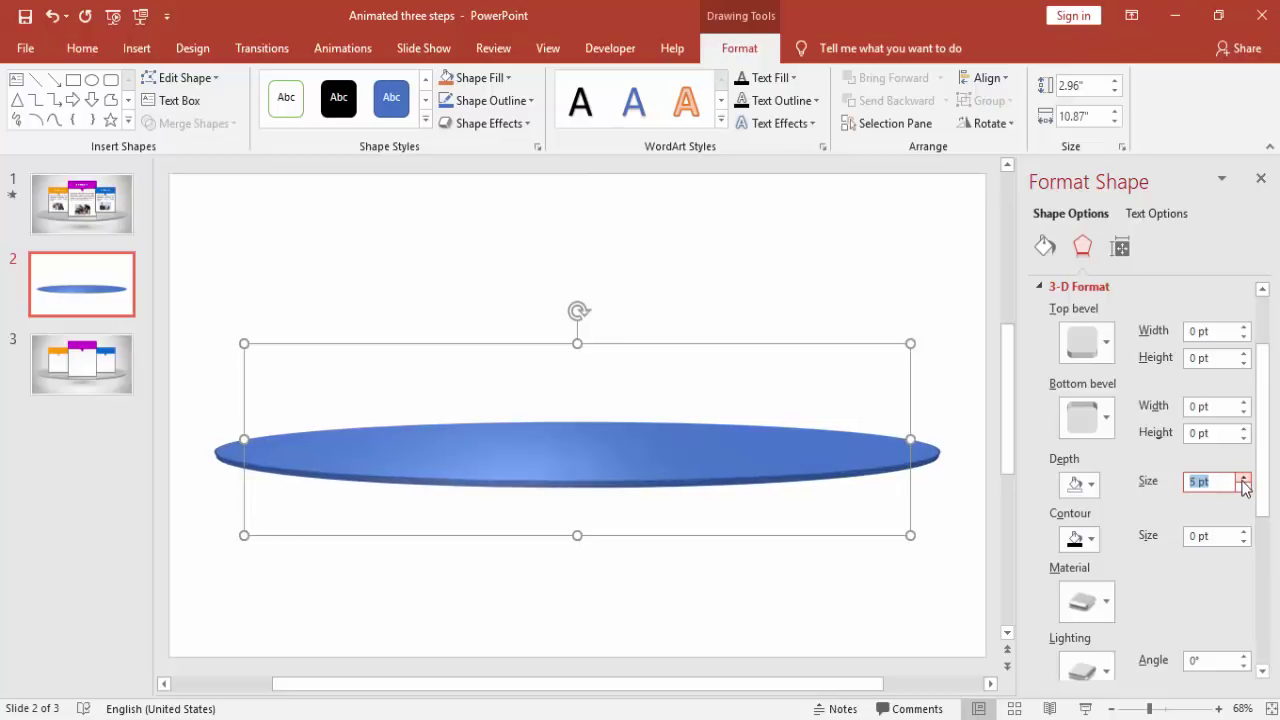
click(1243, 479)
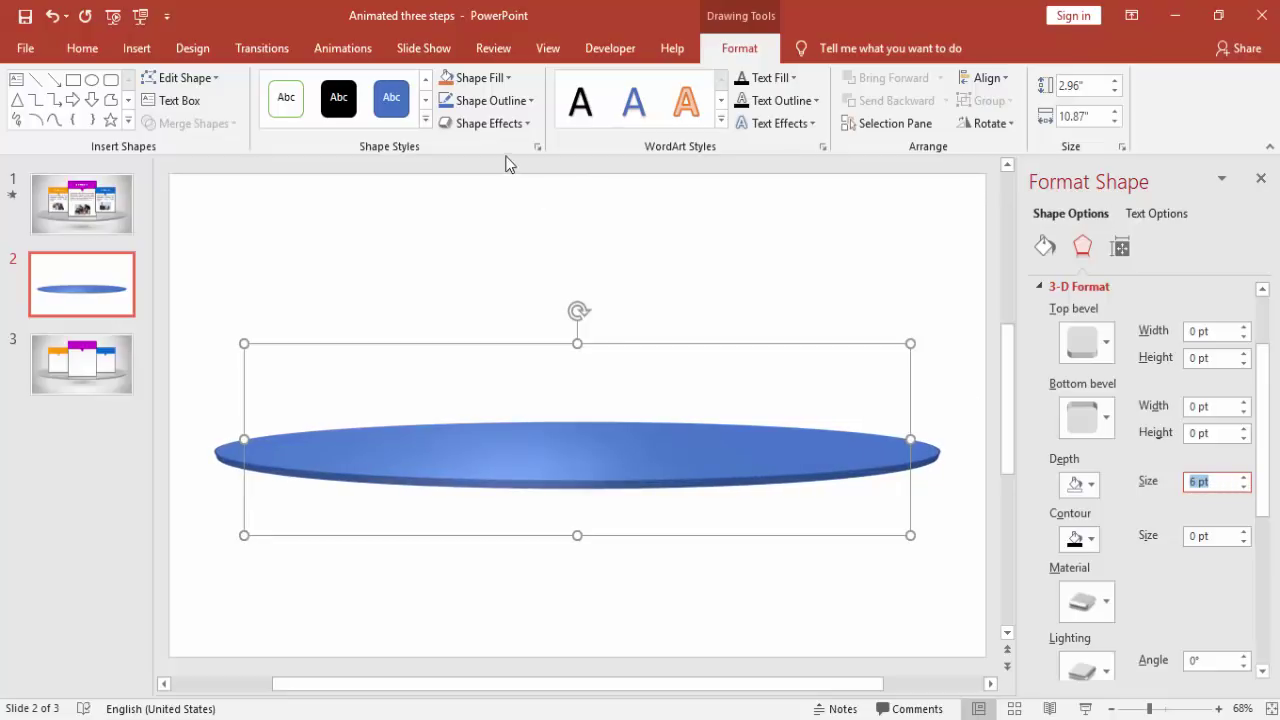
Remove the disc's outline, make it taller and narrower, and recentre it.
click(503, 100)
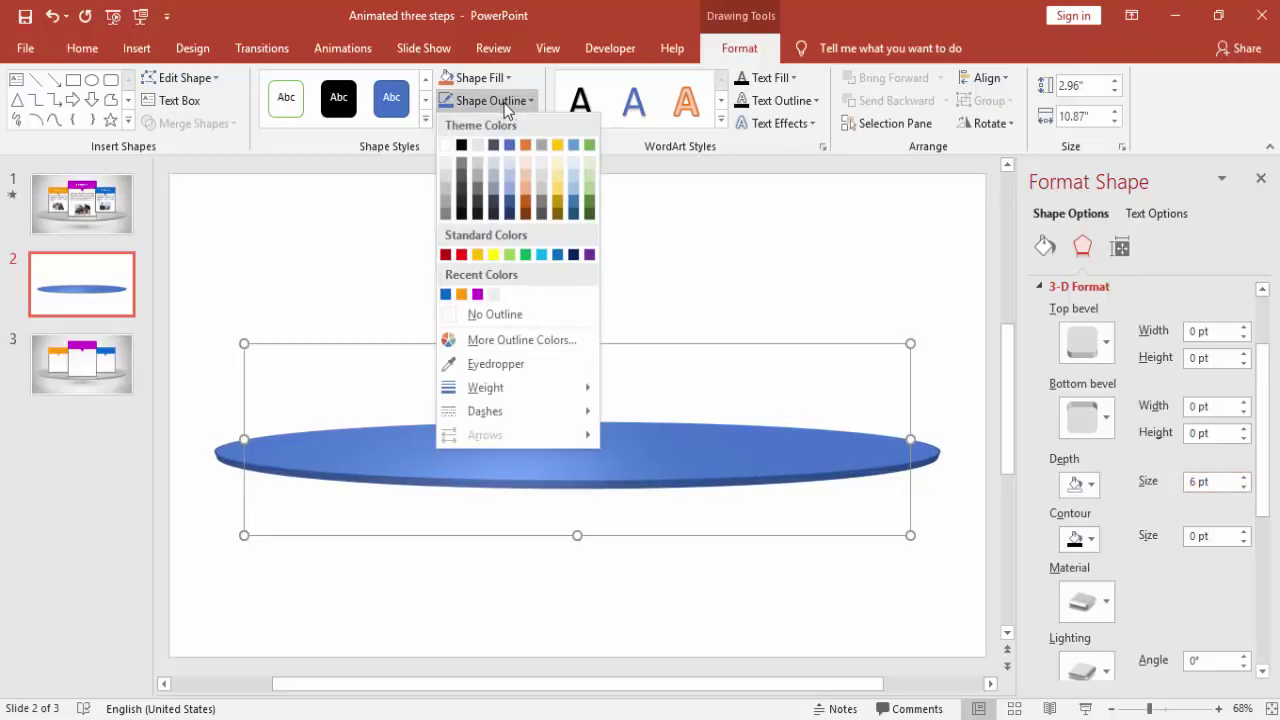
click(496, 313)
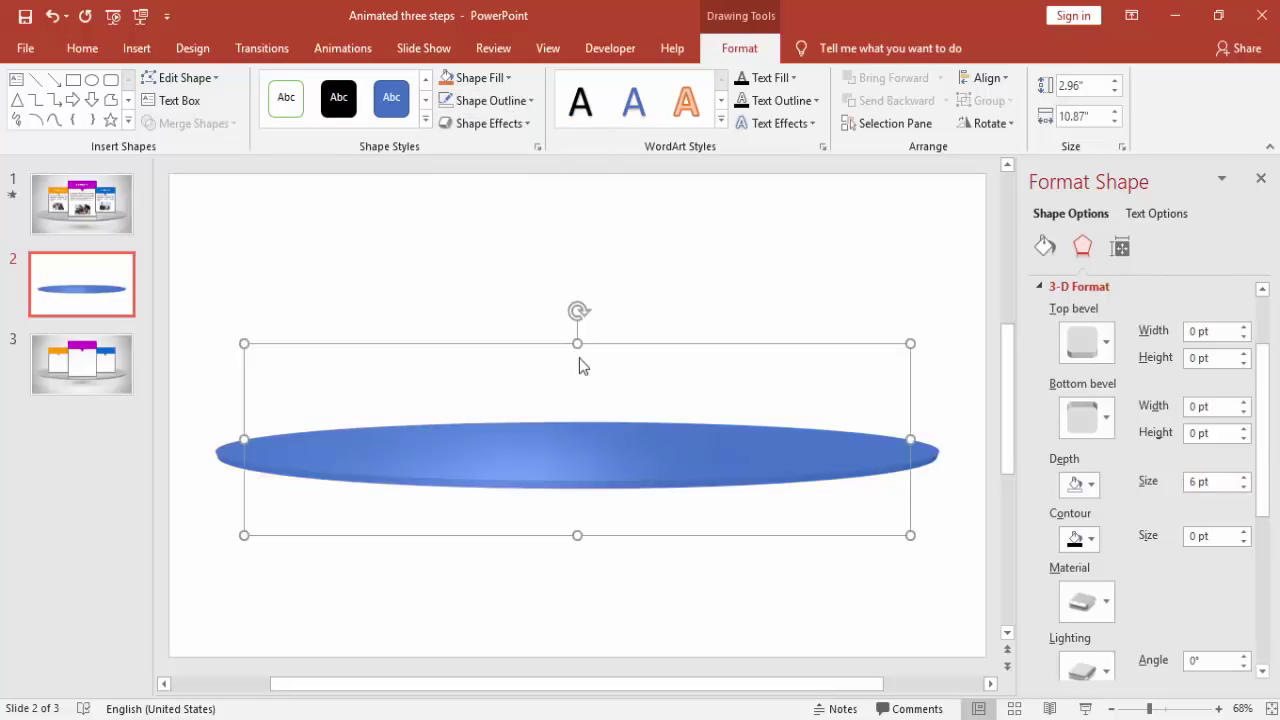
drag(577, 342, 574, 286)
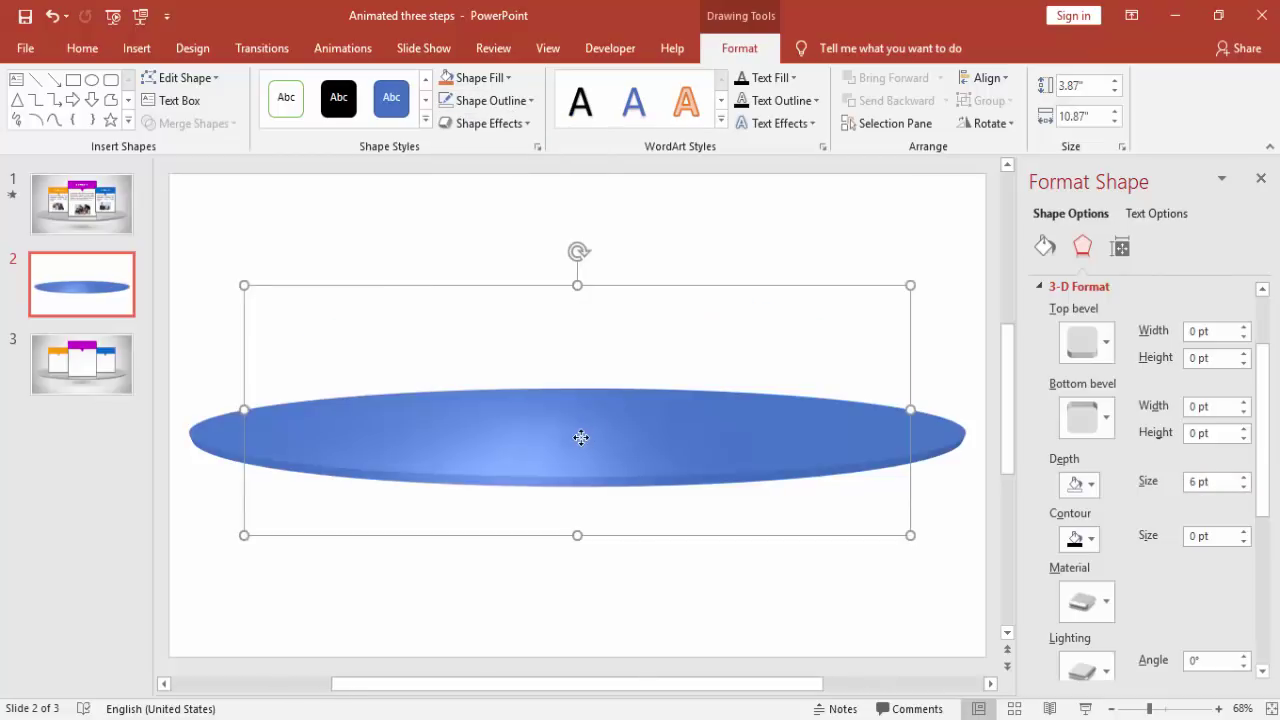
drag(579, 462, 577, 478)
drag(577, 551, 577, 594)
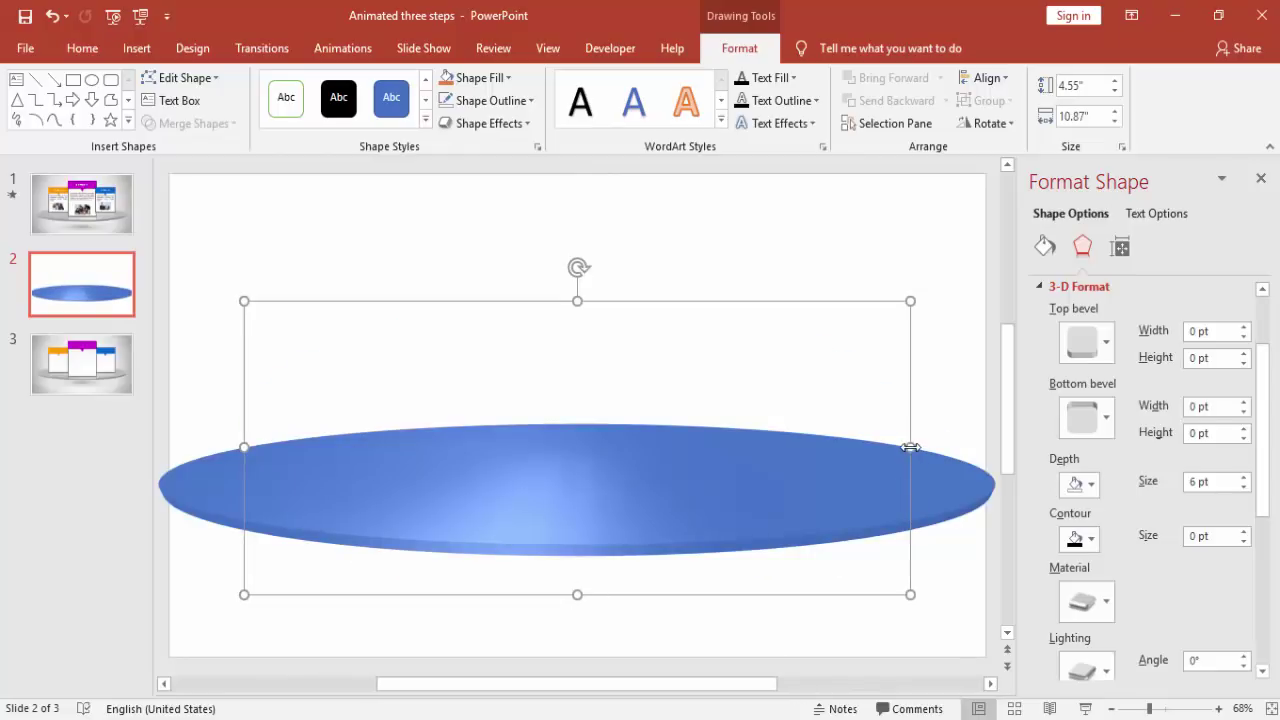
drag(893, 441, 826, 431)
drag(623, 464, 660, 458)
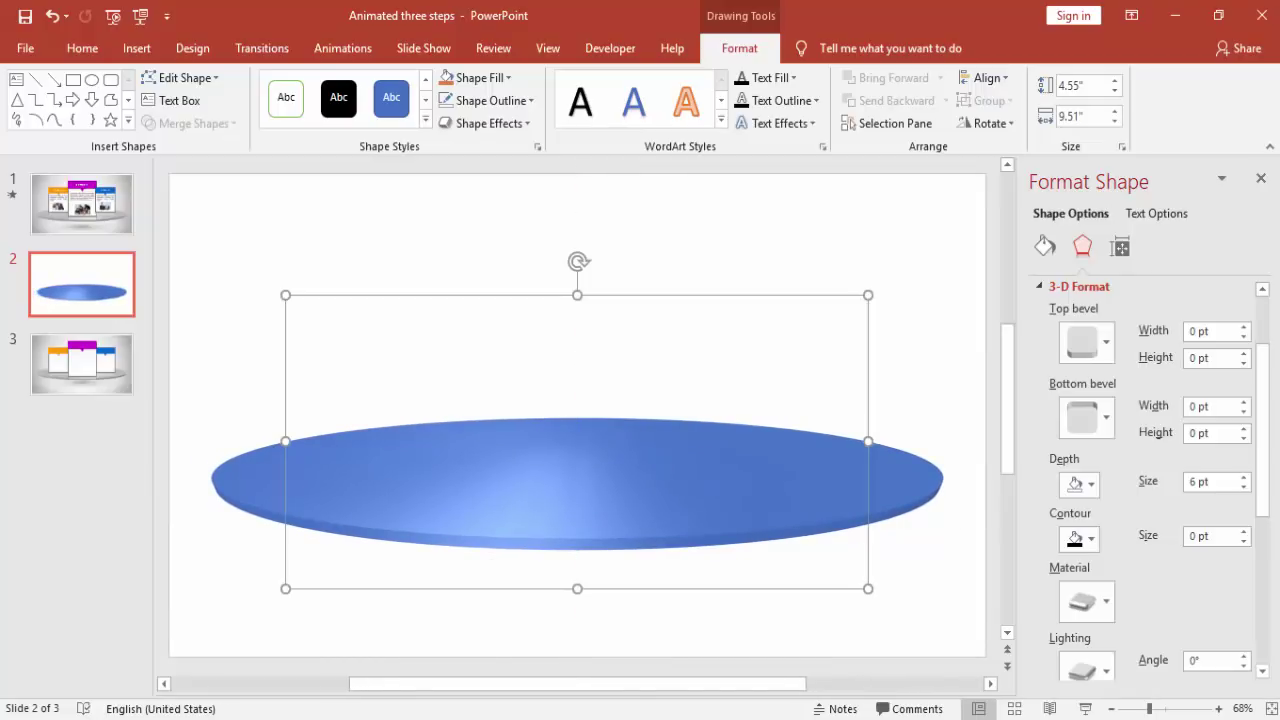
Apply a different 3-D material and a flatter, darker lighting preset to the disc.
click(1105, 604)
click(1205, 405)
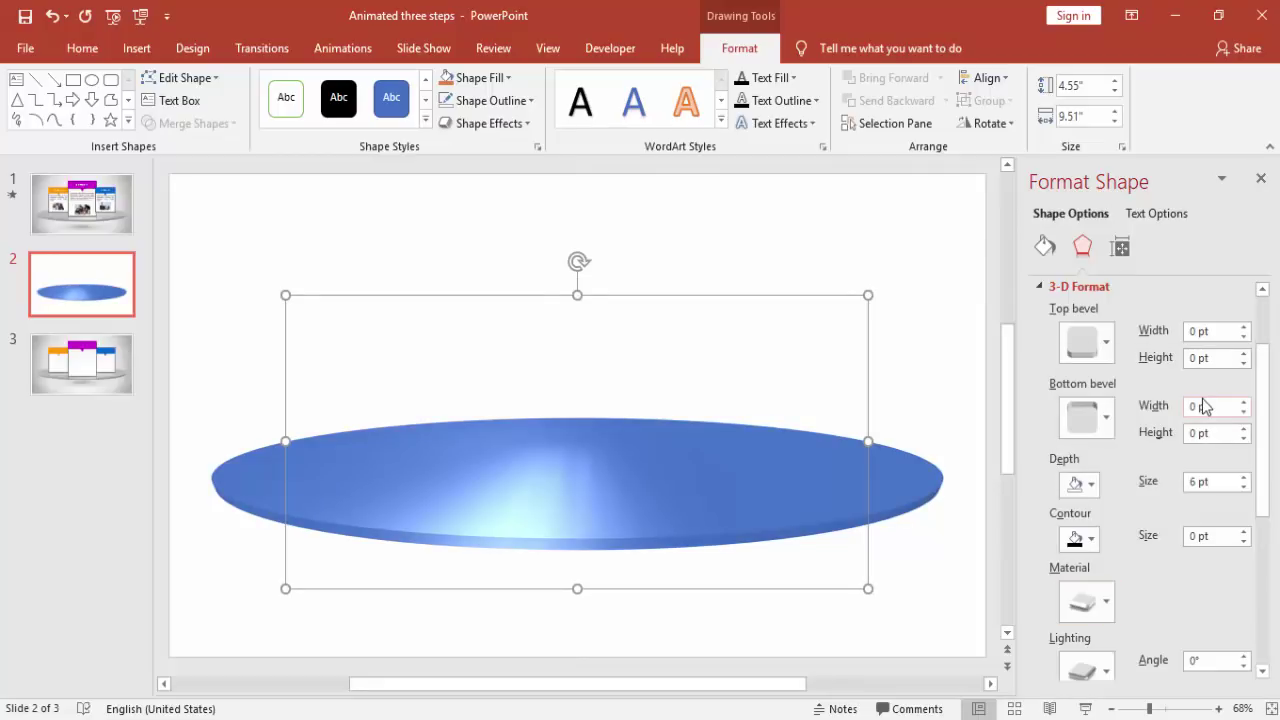
drag(1266, 423, 1266, 522)
click(1102, 492)
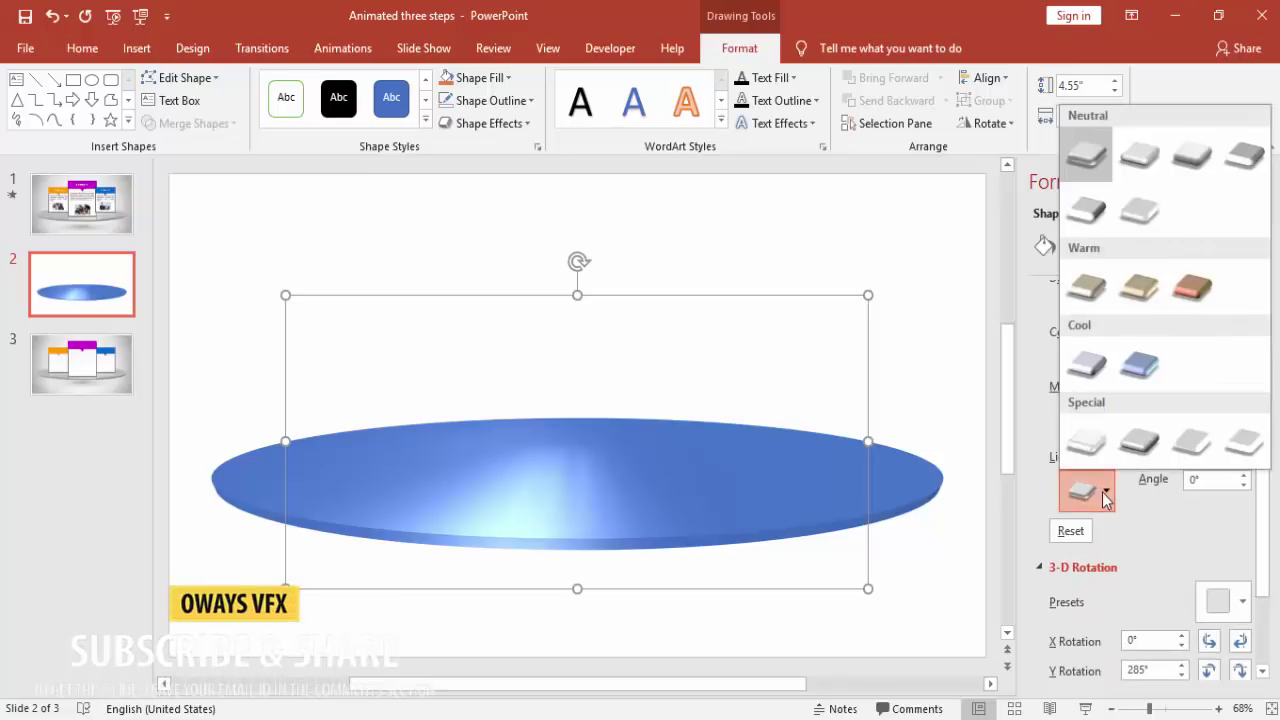
click(1151, 449)
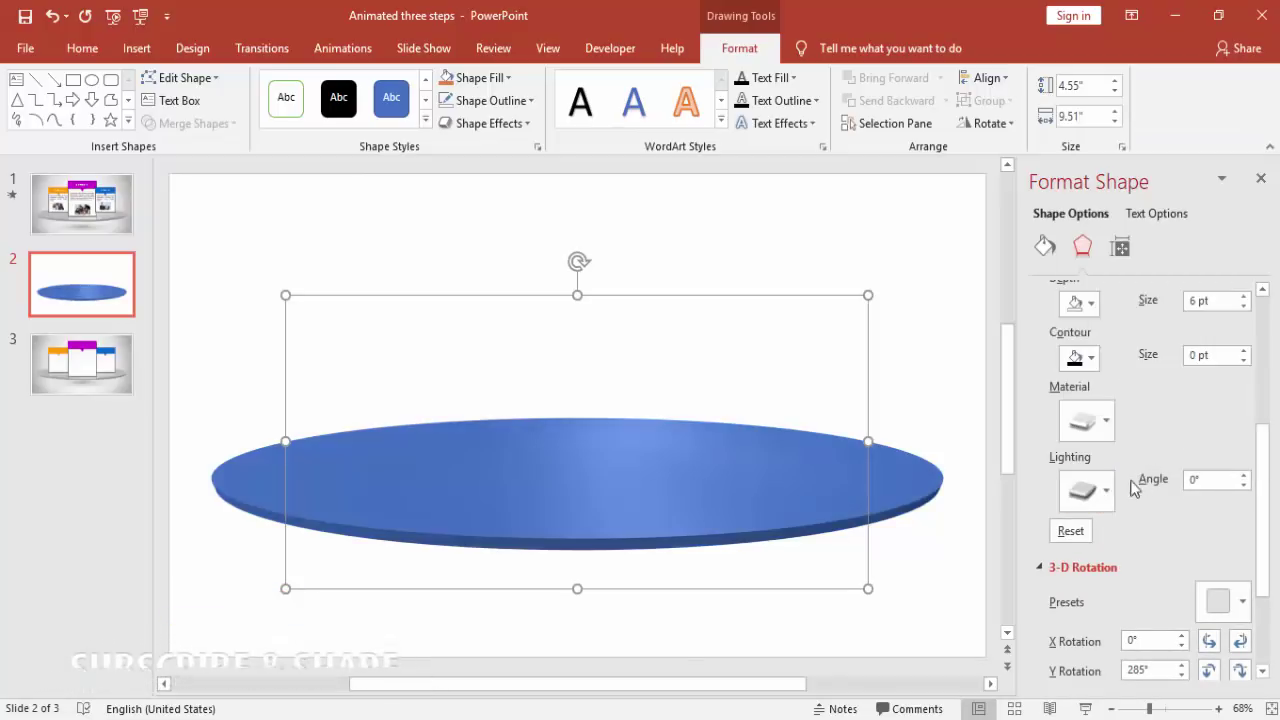
Fill the disc light grey and give the background a radial gradient with a stop near 23%.
click(505, 78)
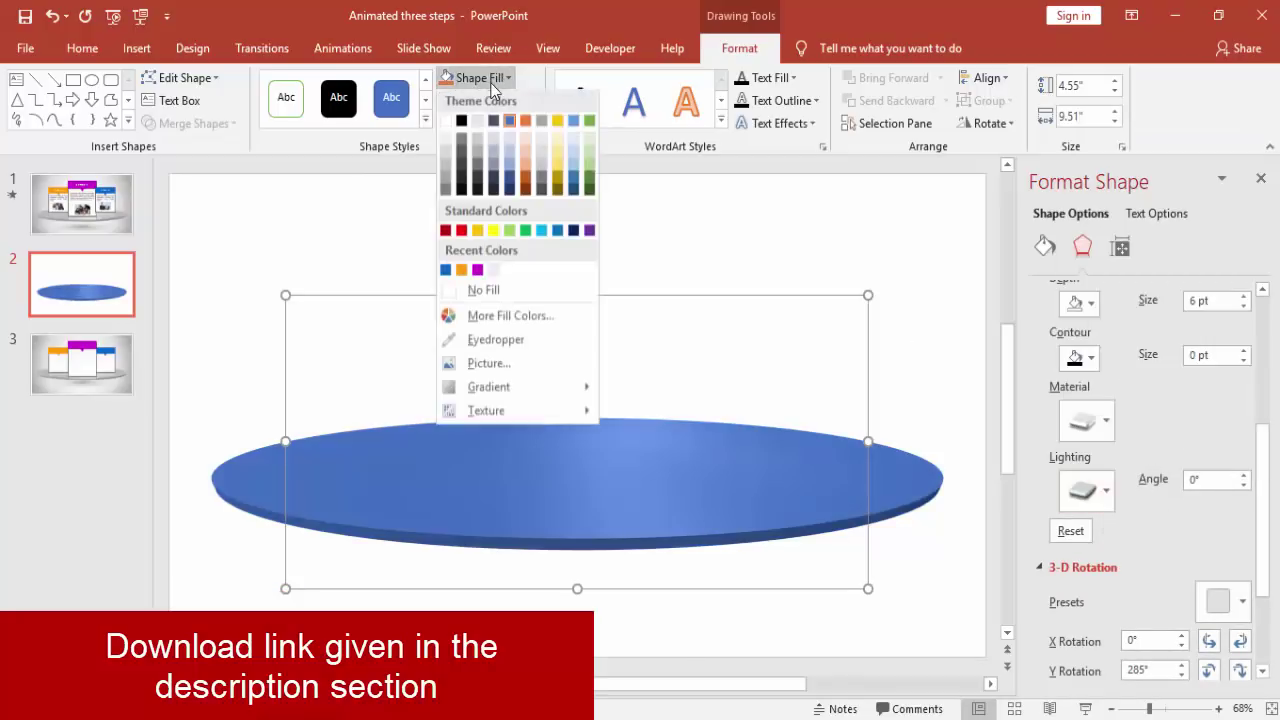
click(446, 167)
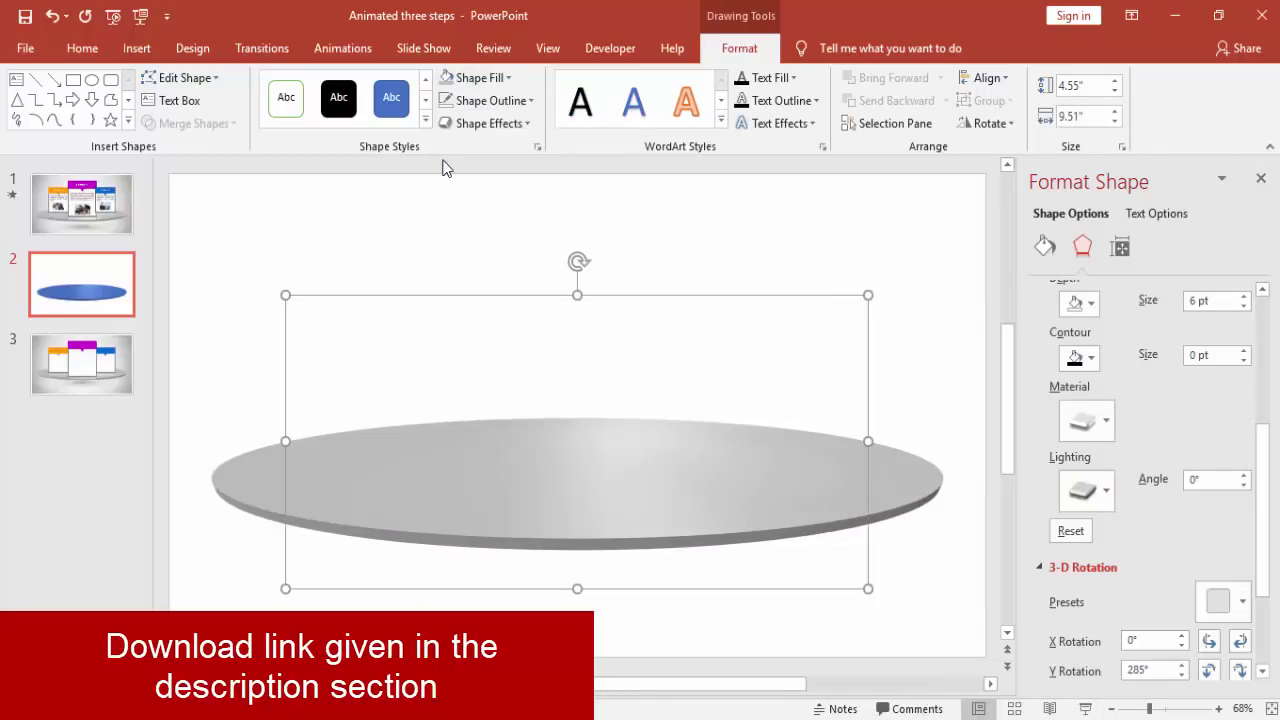
click(669, 218)
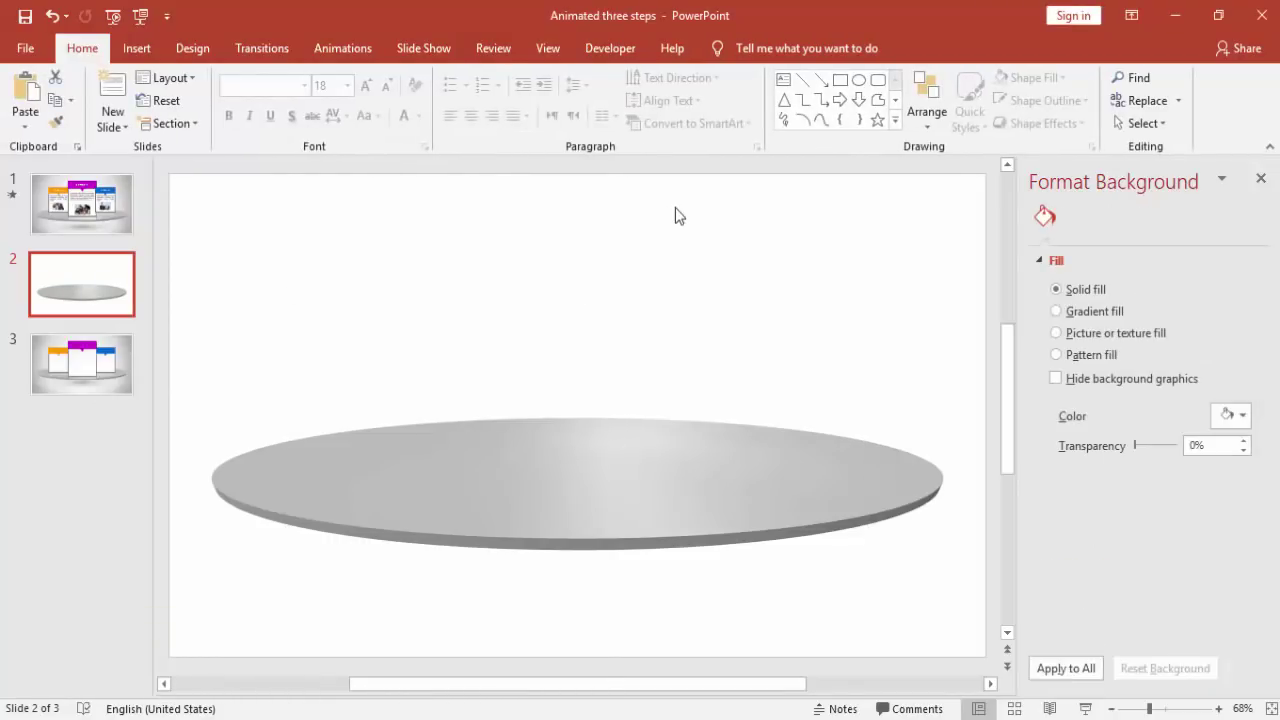
click(1059, 310)
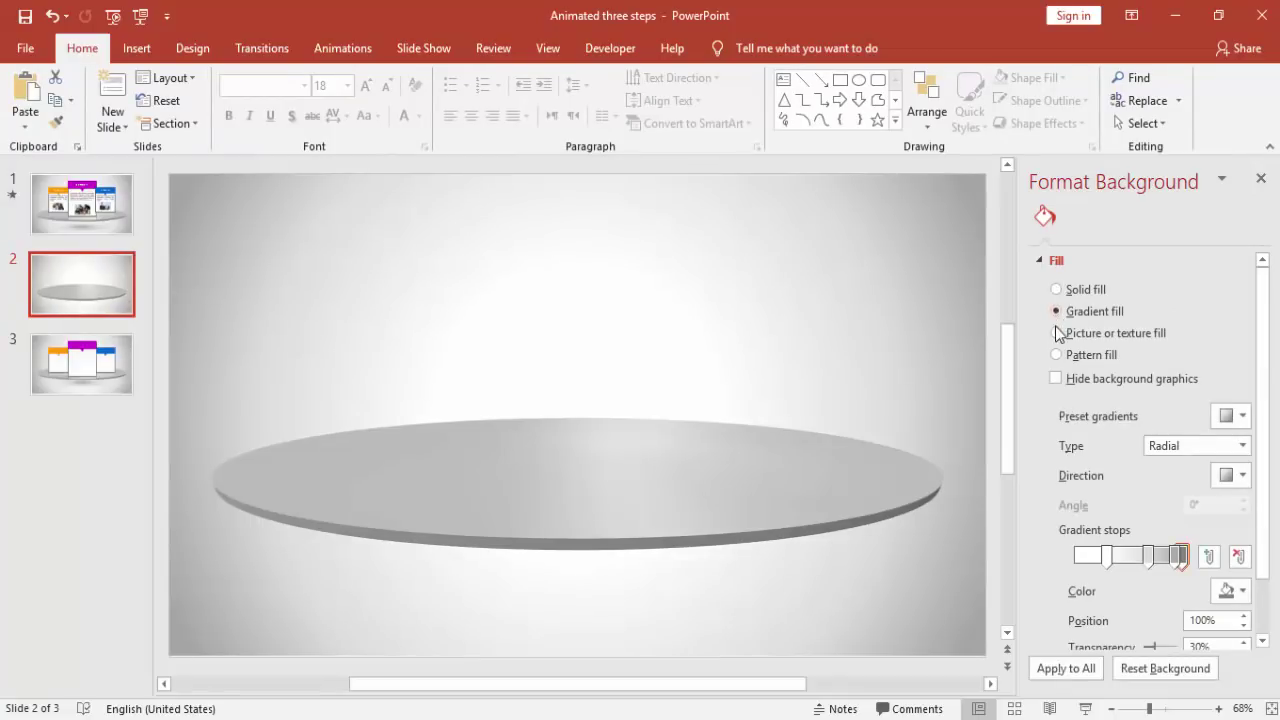
drag(1110, 563, 1105, 566)
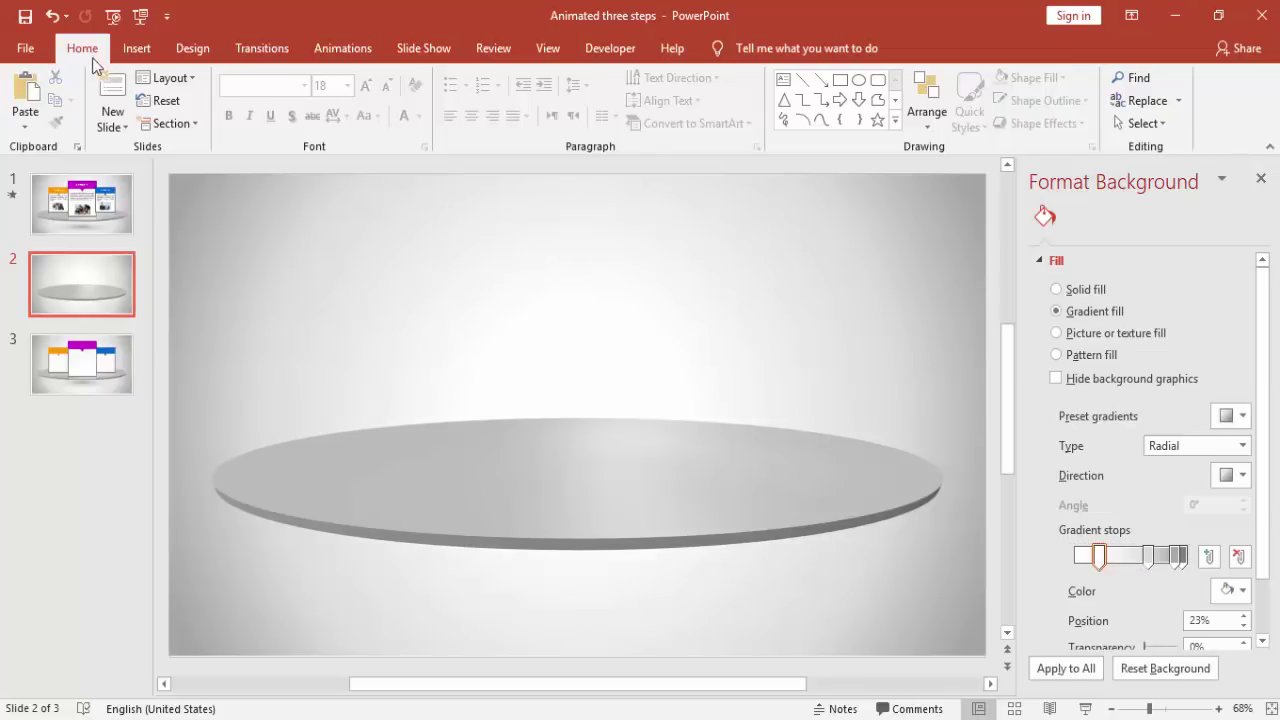
click(136, 55)
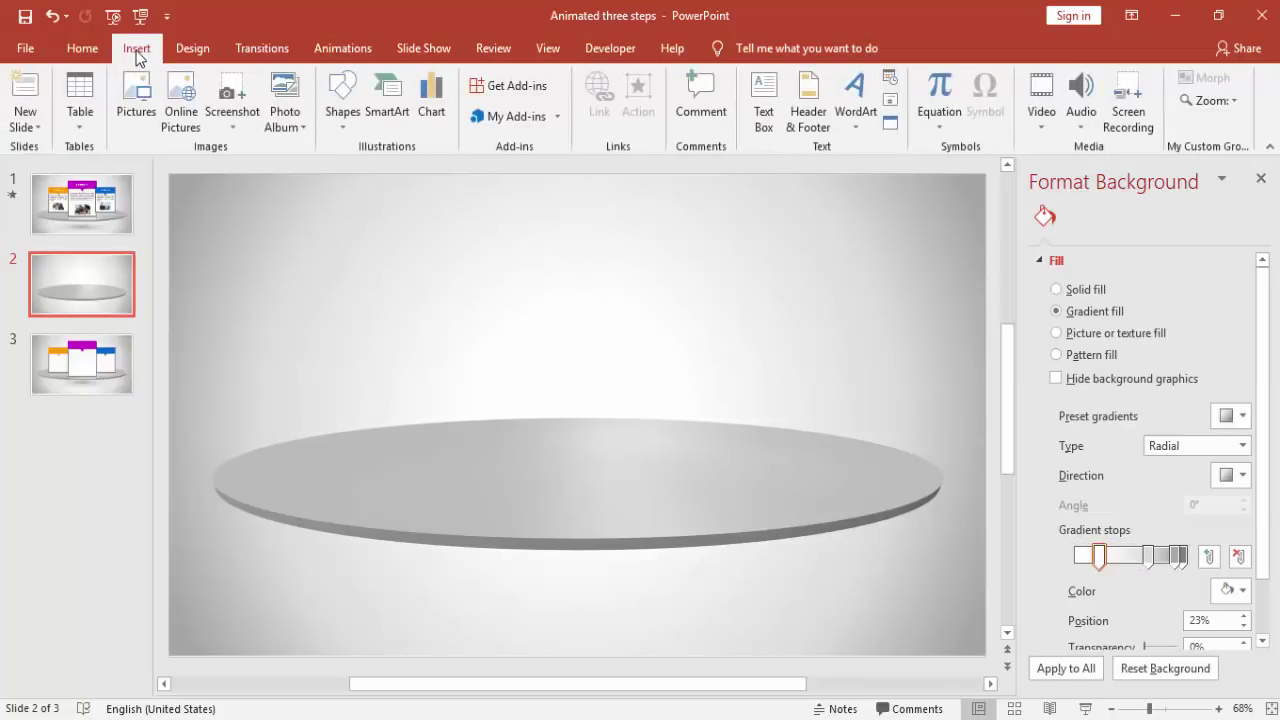
Draw a wide ellipse with a gradient fill and no outline.
click(336, 133)
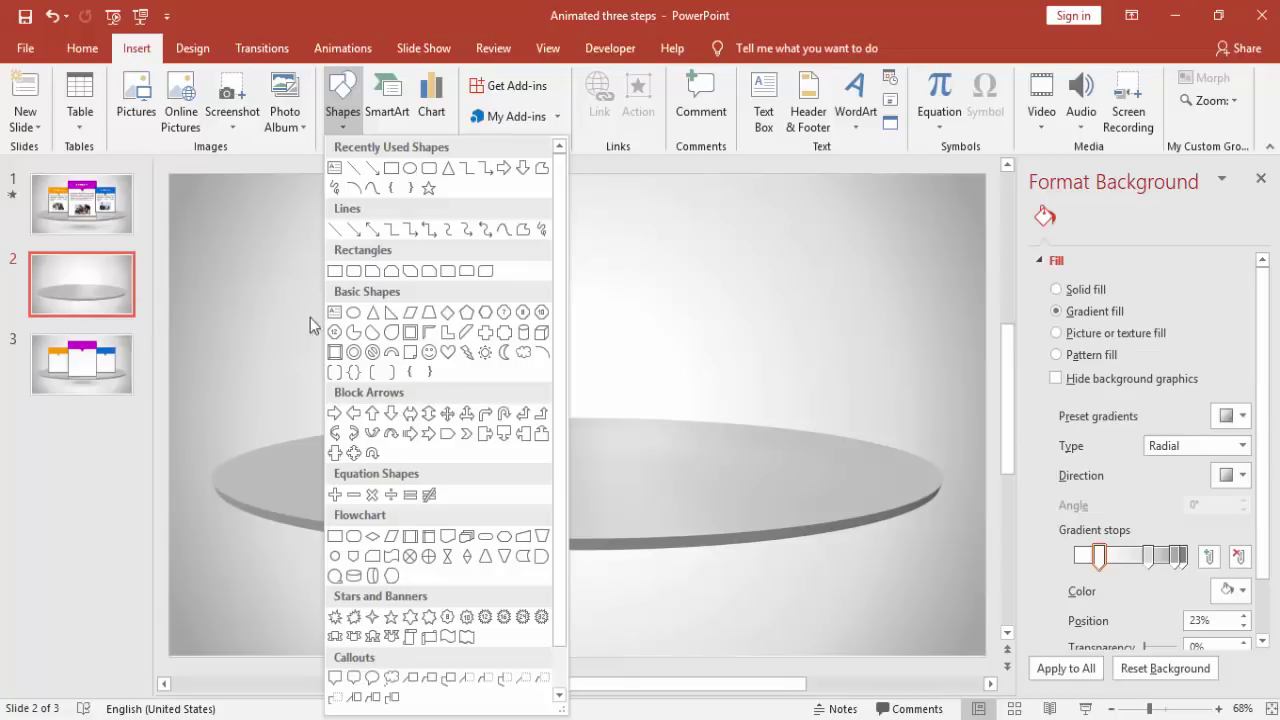
click(350, 314)
drag(305, 269, 925, 479)
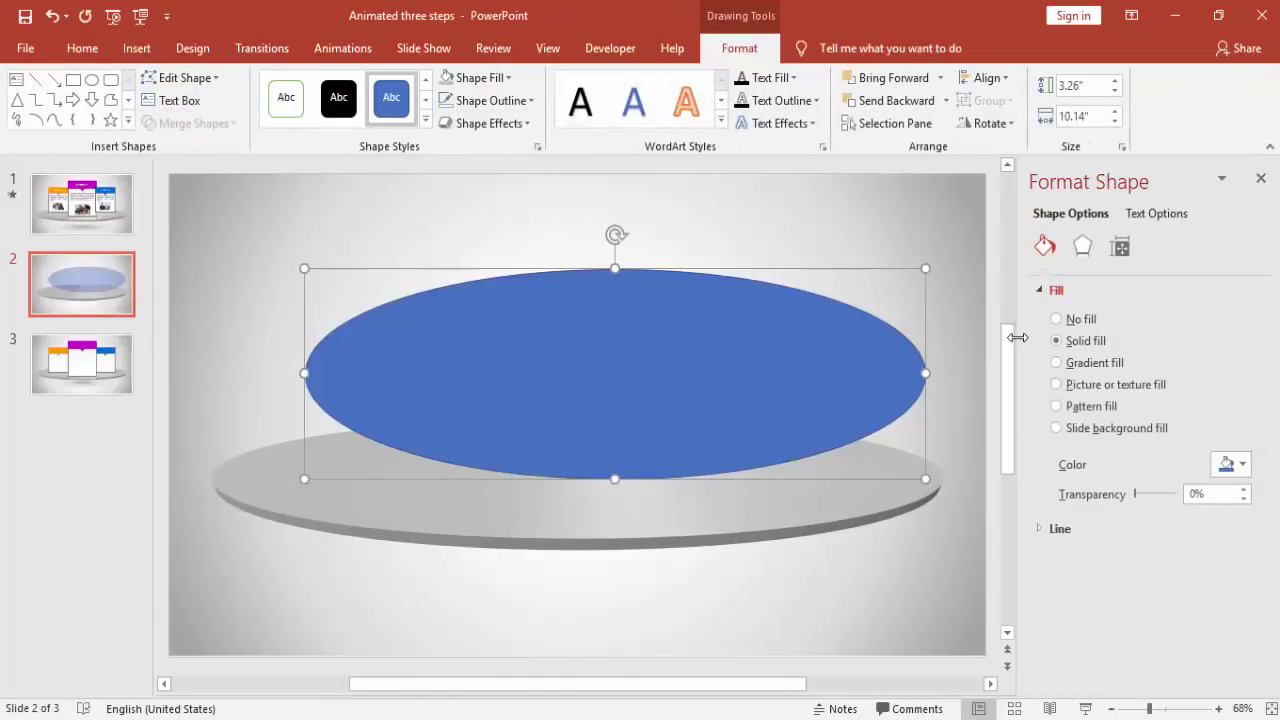
click(1098, 365)
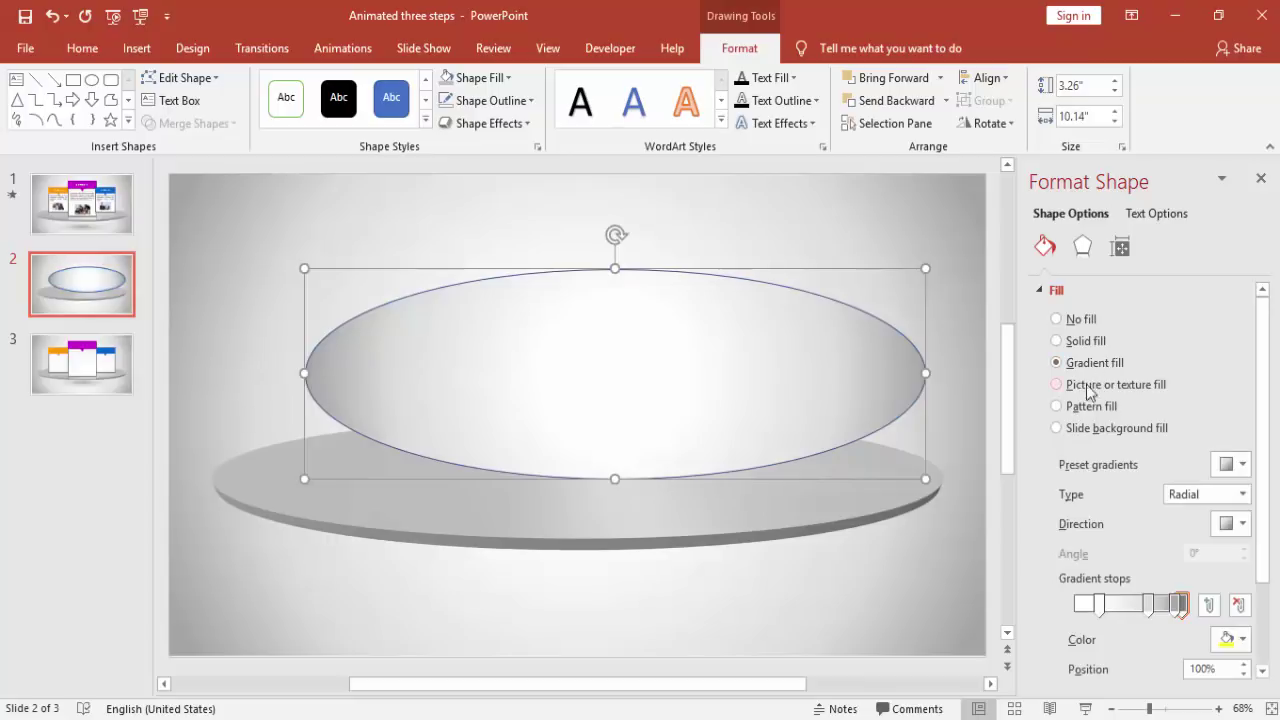
click(524, 100)
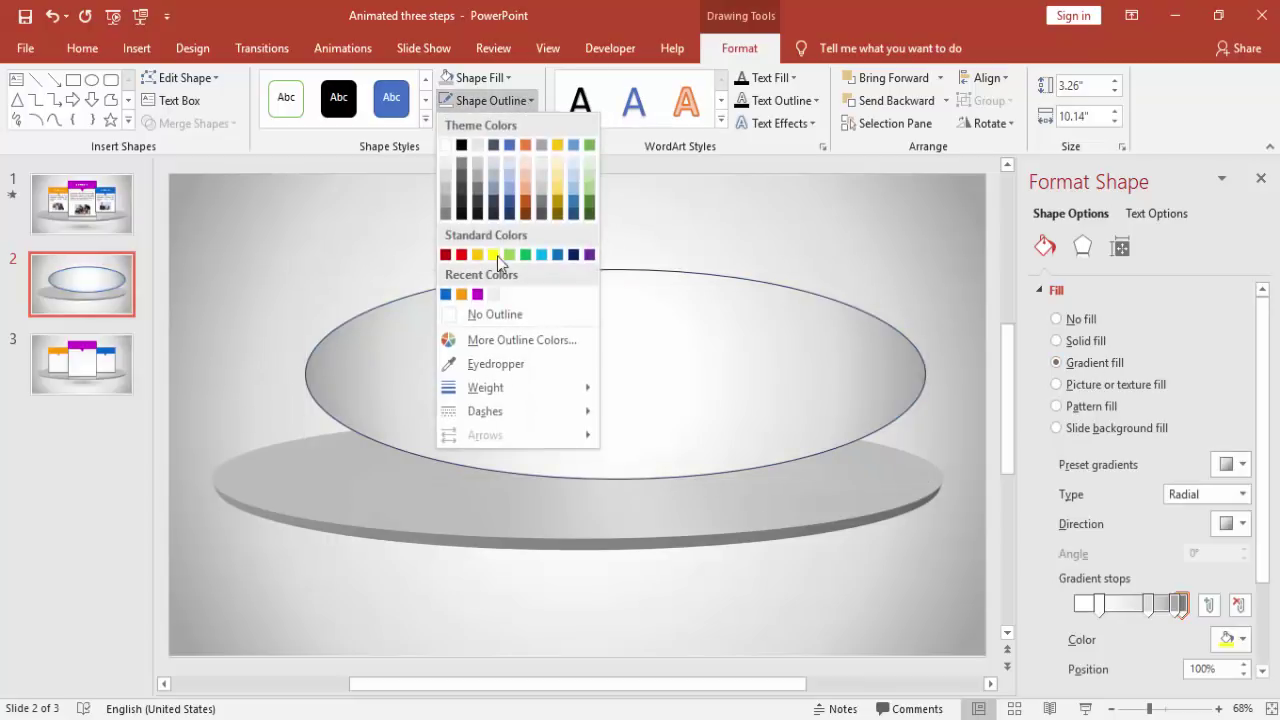
click(500, 310)
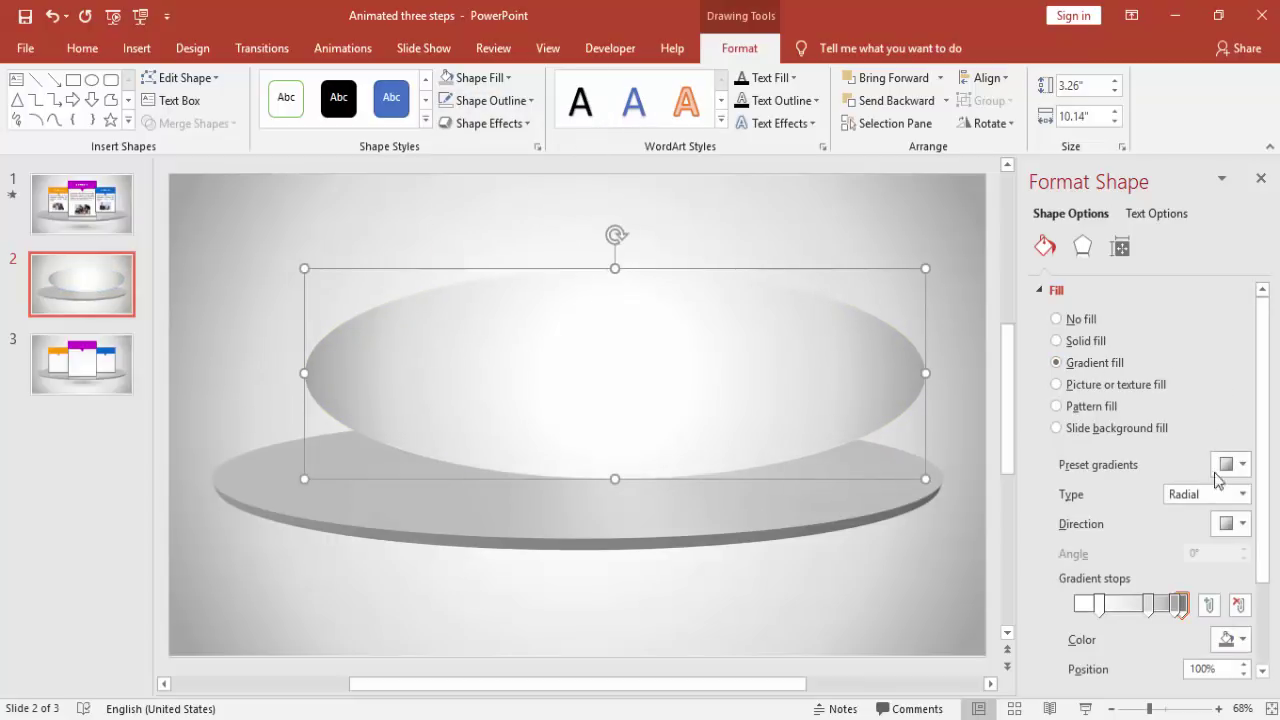
Make the ellipse a Path gradient with grey centre, middle stop removed, outer stop fully transparent.
click(1232, 493)
click(1188, 569)
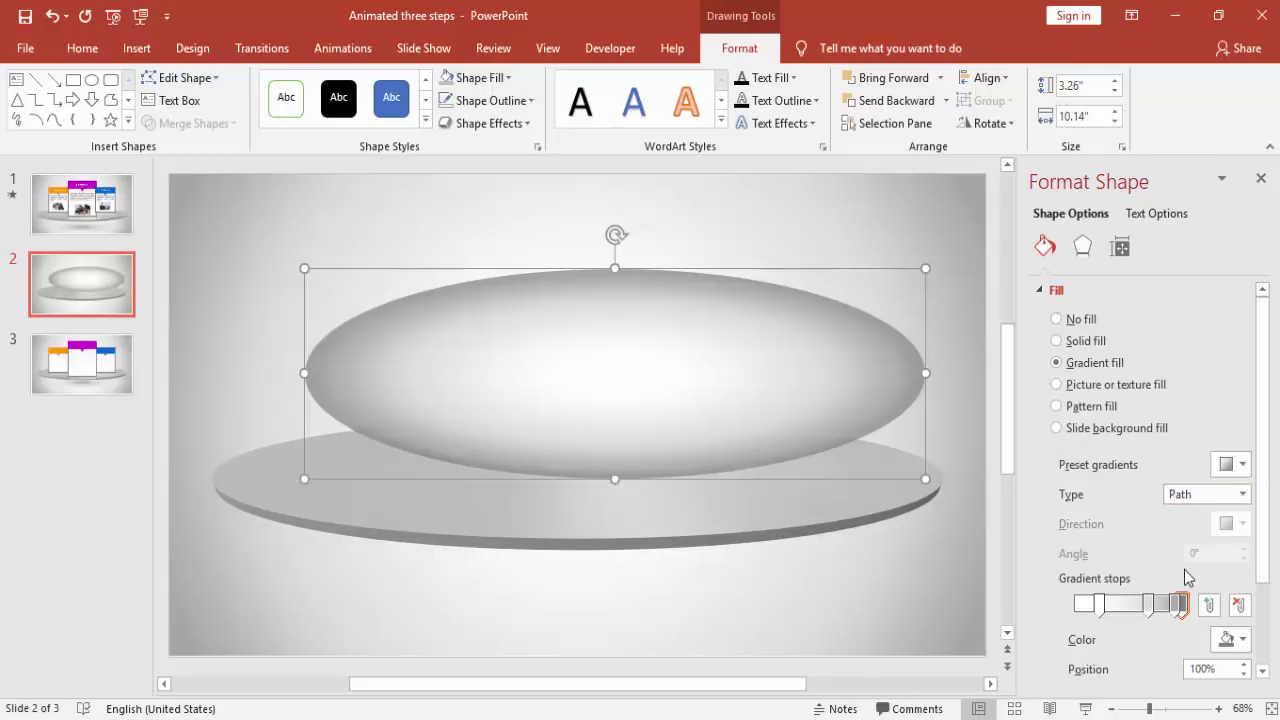
click(1238, 604)
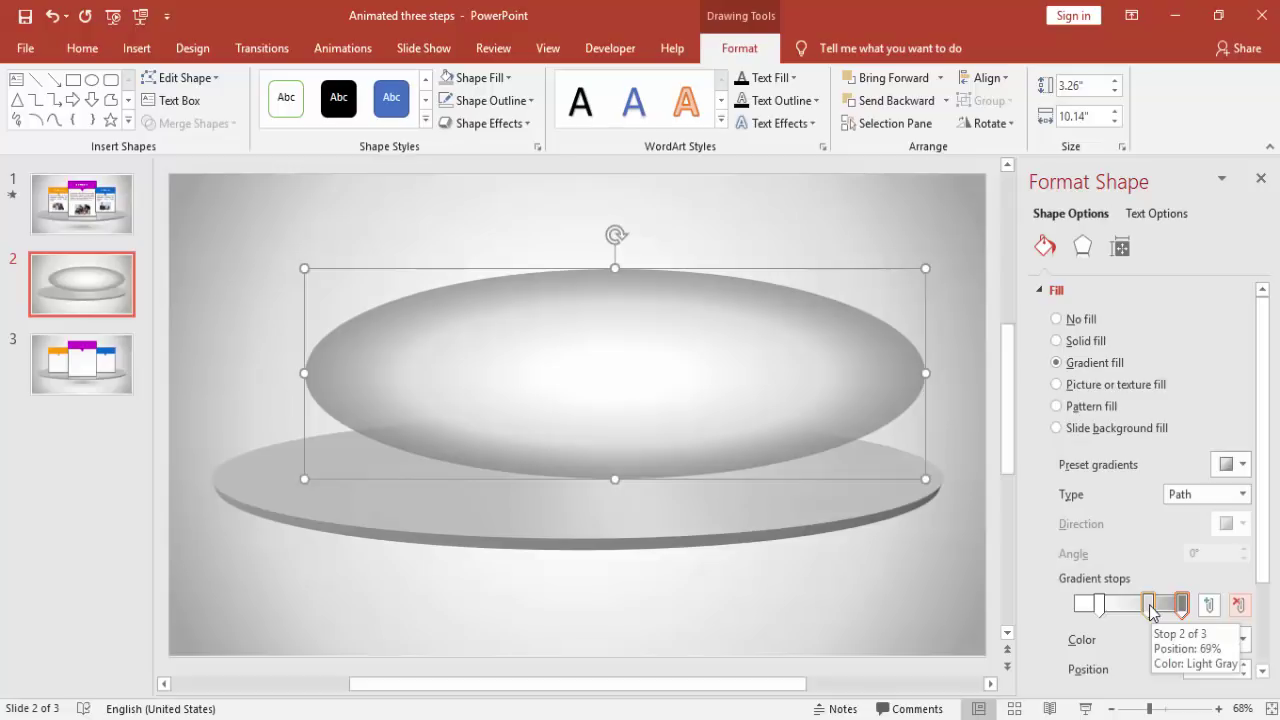
click(1149, 604)
click(1236, 606)
drag(1103, 612, 1201, 612)
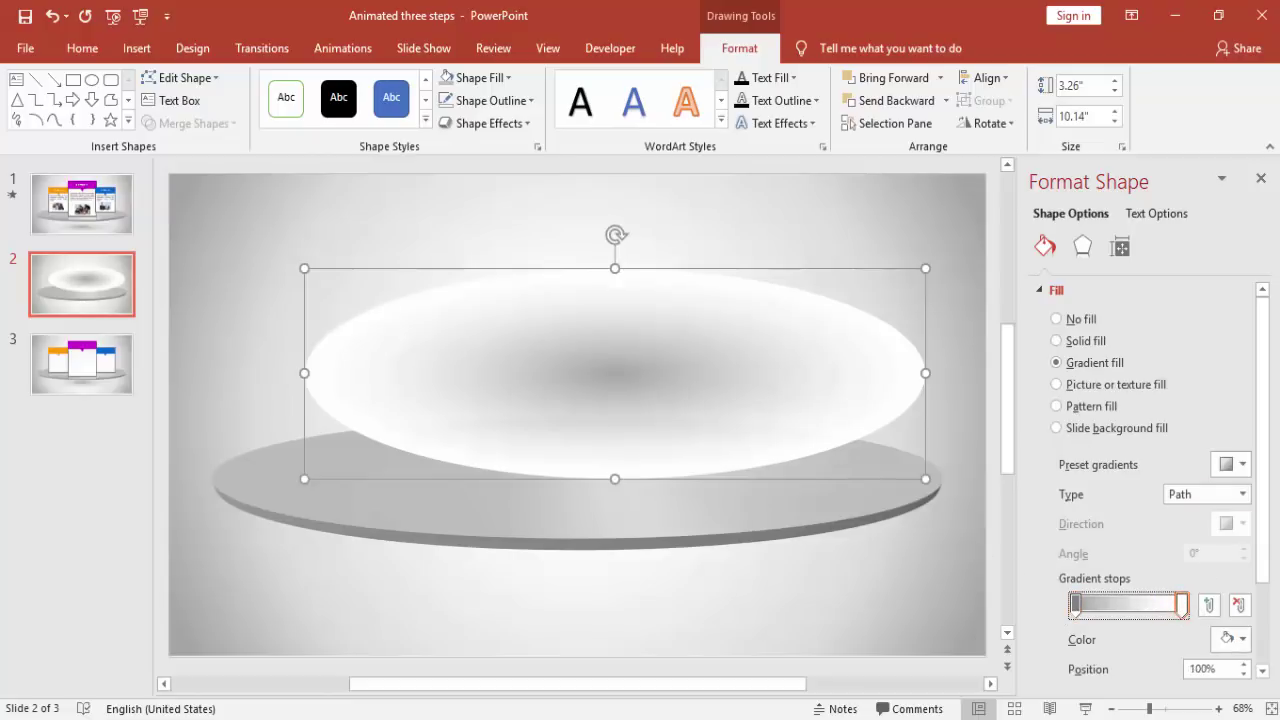
drag(1262, 366, 1262, 446)
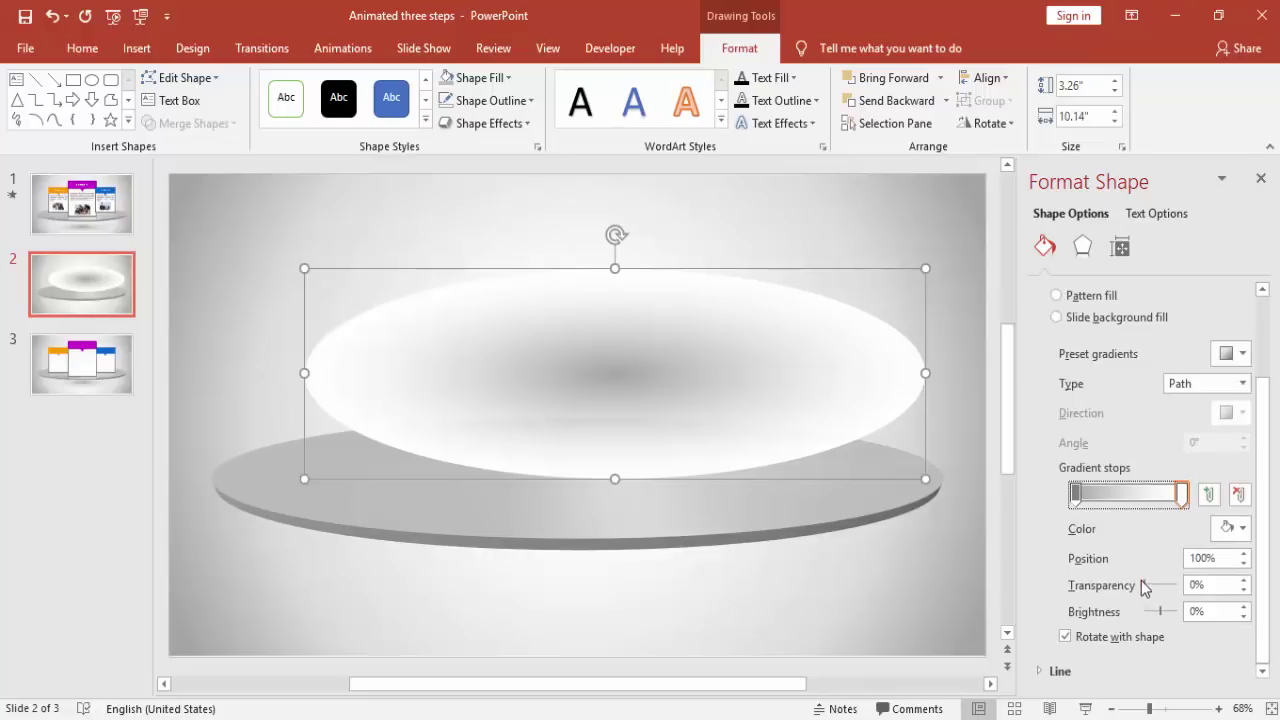
drag(1145, 587, 1188, 586)
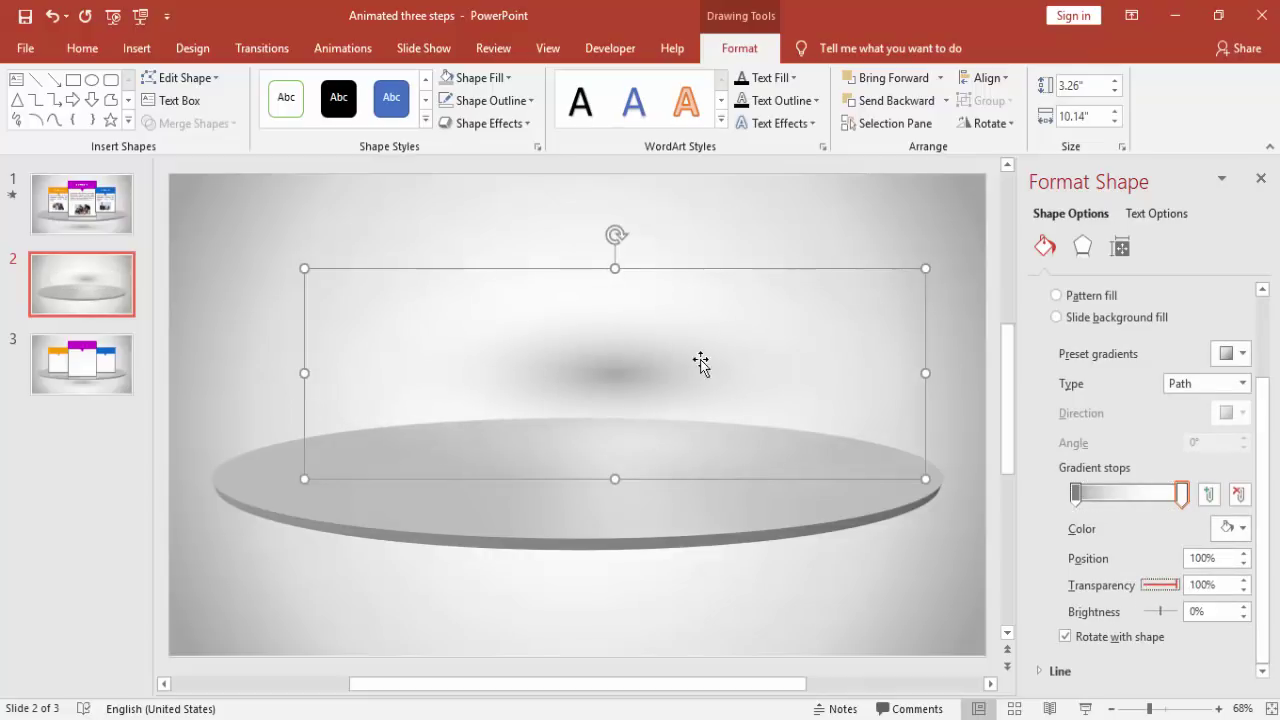
Resize the shadow ellipse wider and flatter and position it beneath the disc.
drag(618, 268, 608, 300)
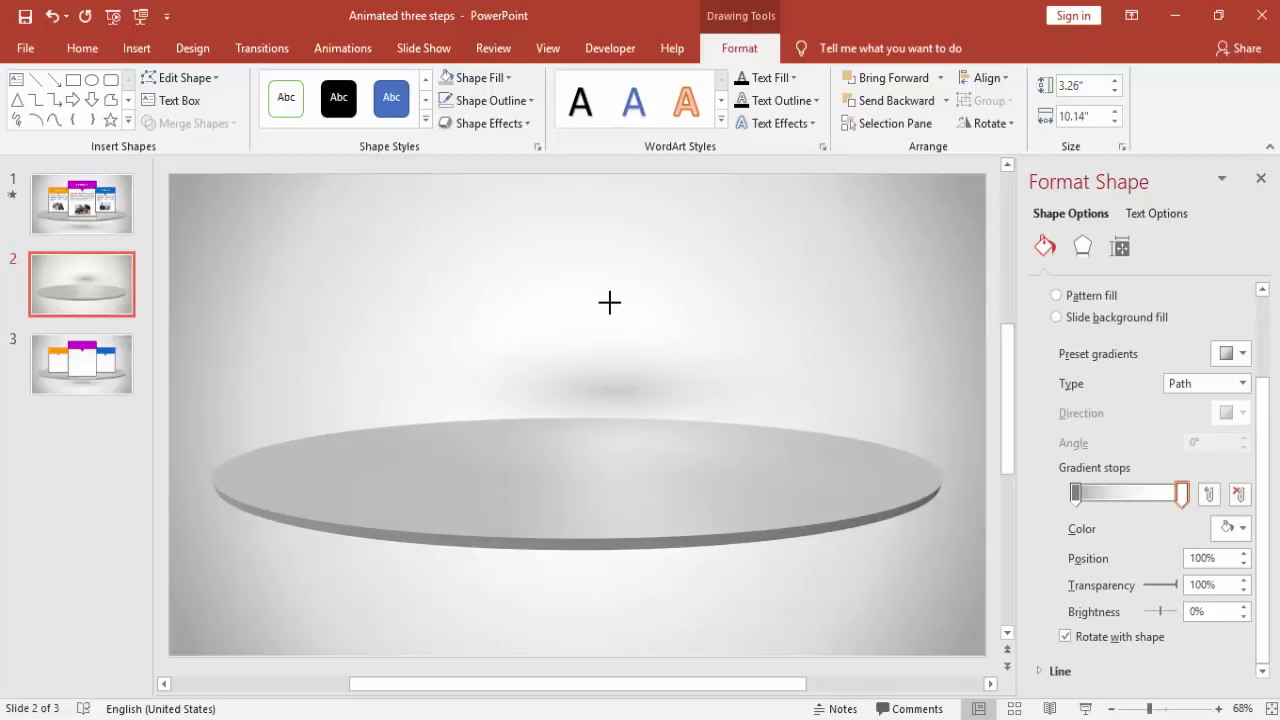
drag(608, 354, 576, 572)
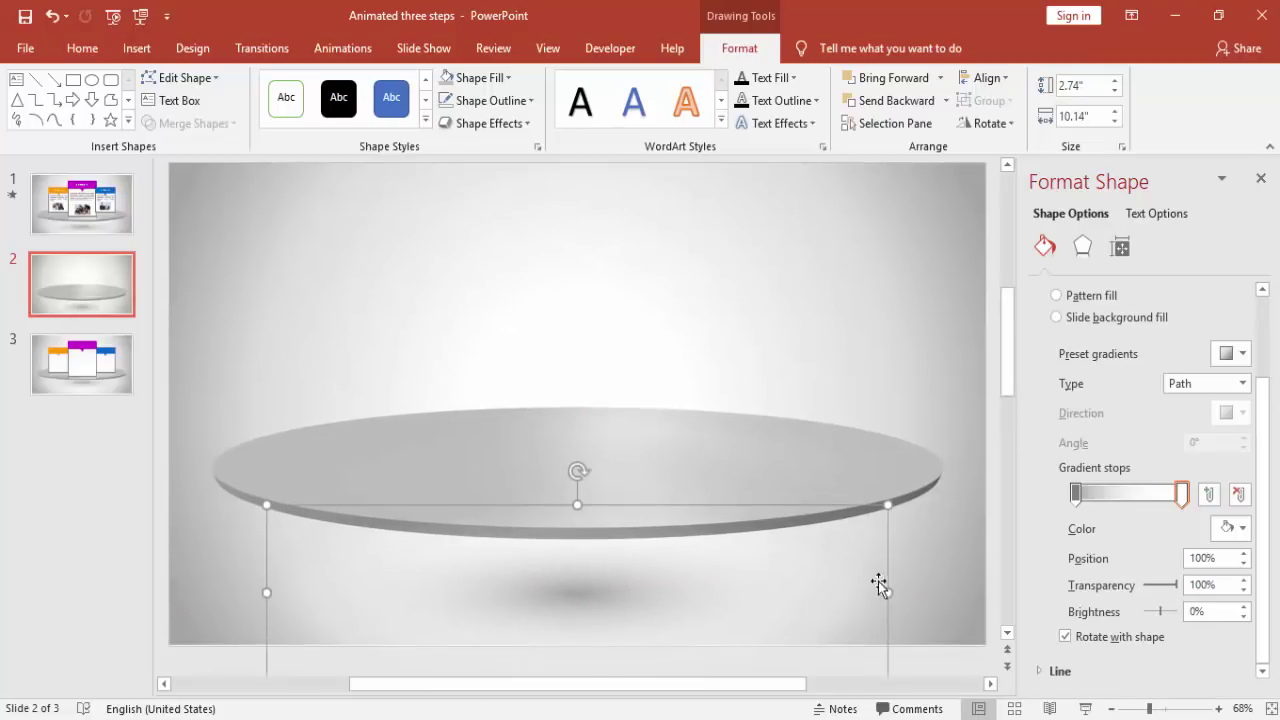
drag(888, 597, 986, 592)
drag(266, 588, 148, 590)
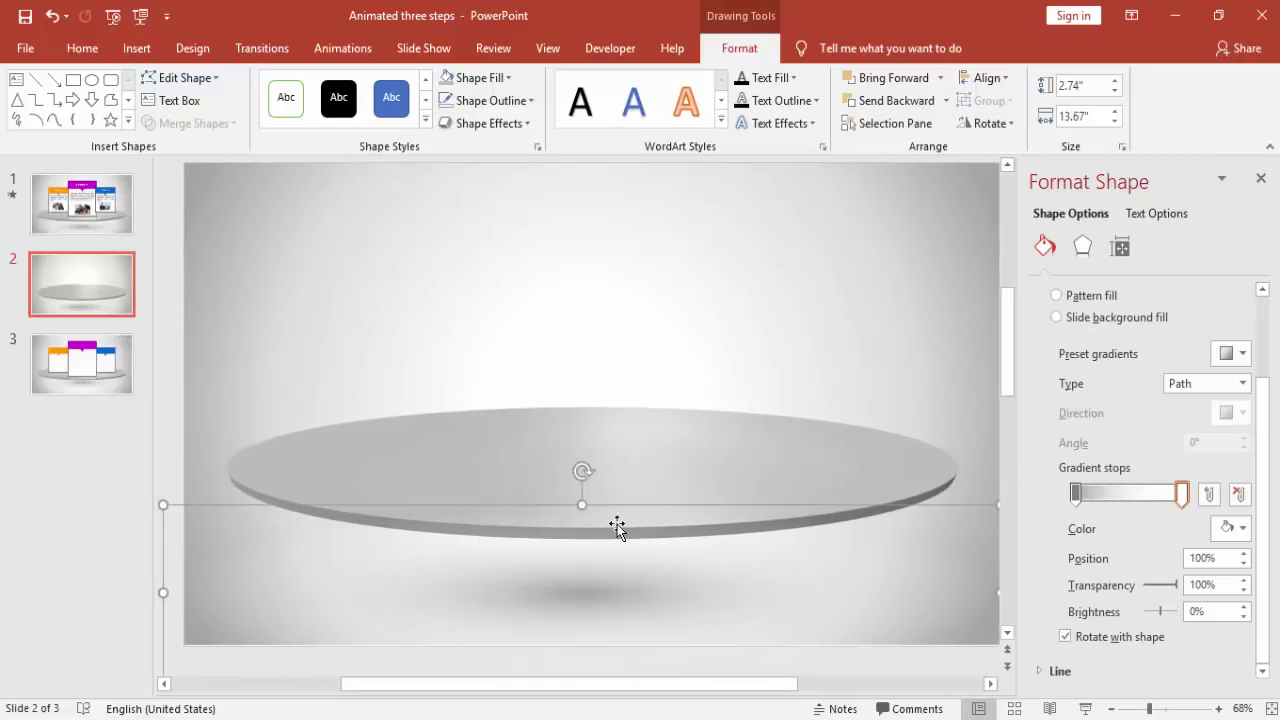
drag(584, 503, 584, 463)
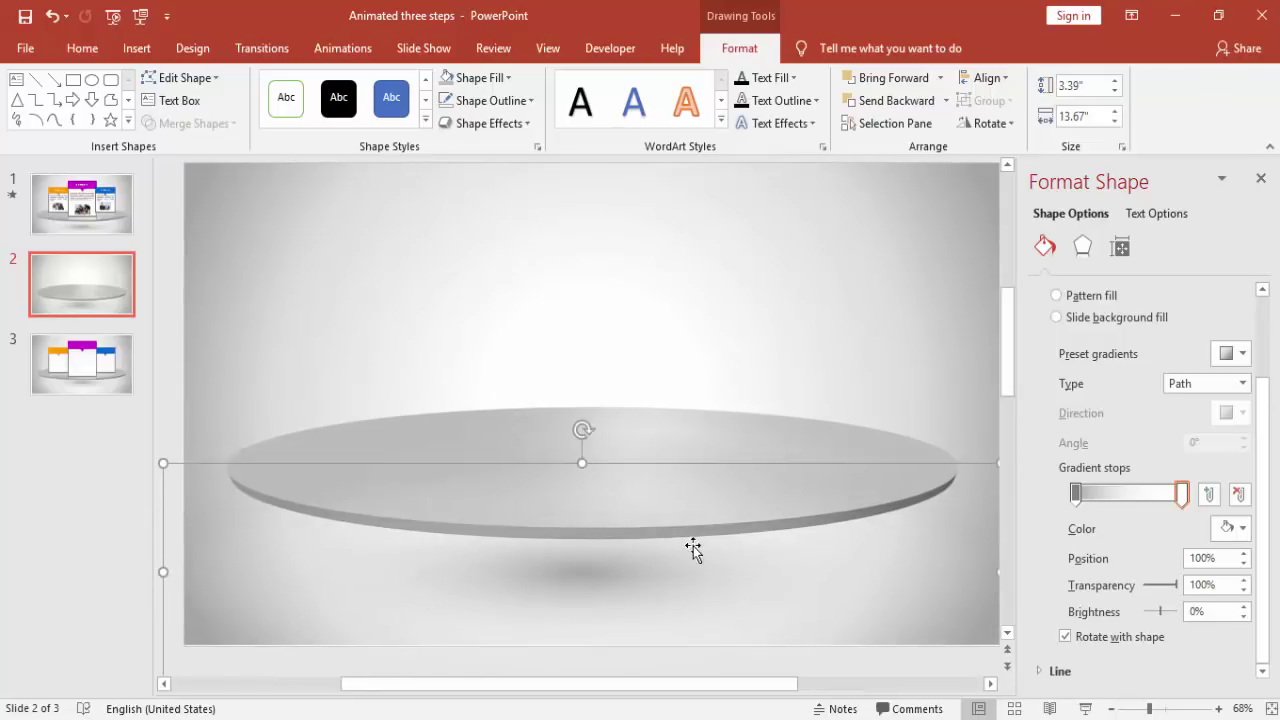
click(1110, 709)
click(1110, 709)
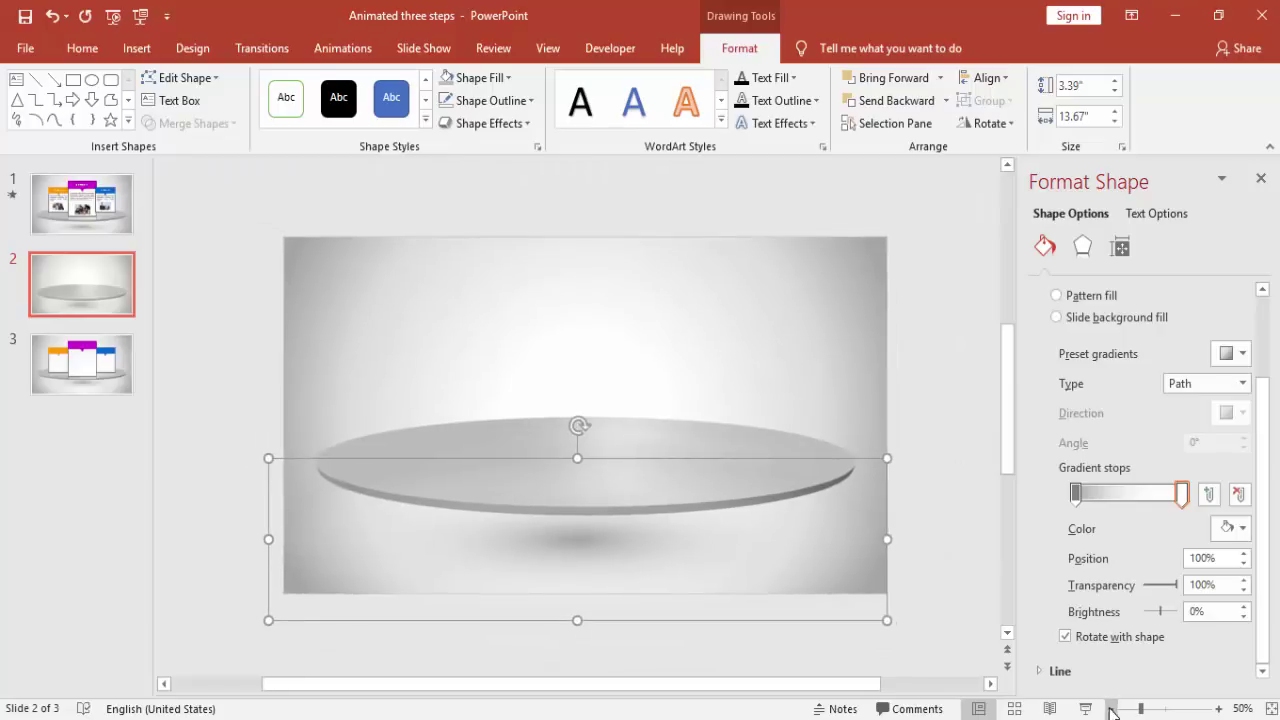
drag(651, 623, 650, 637)
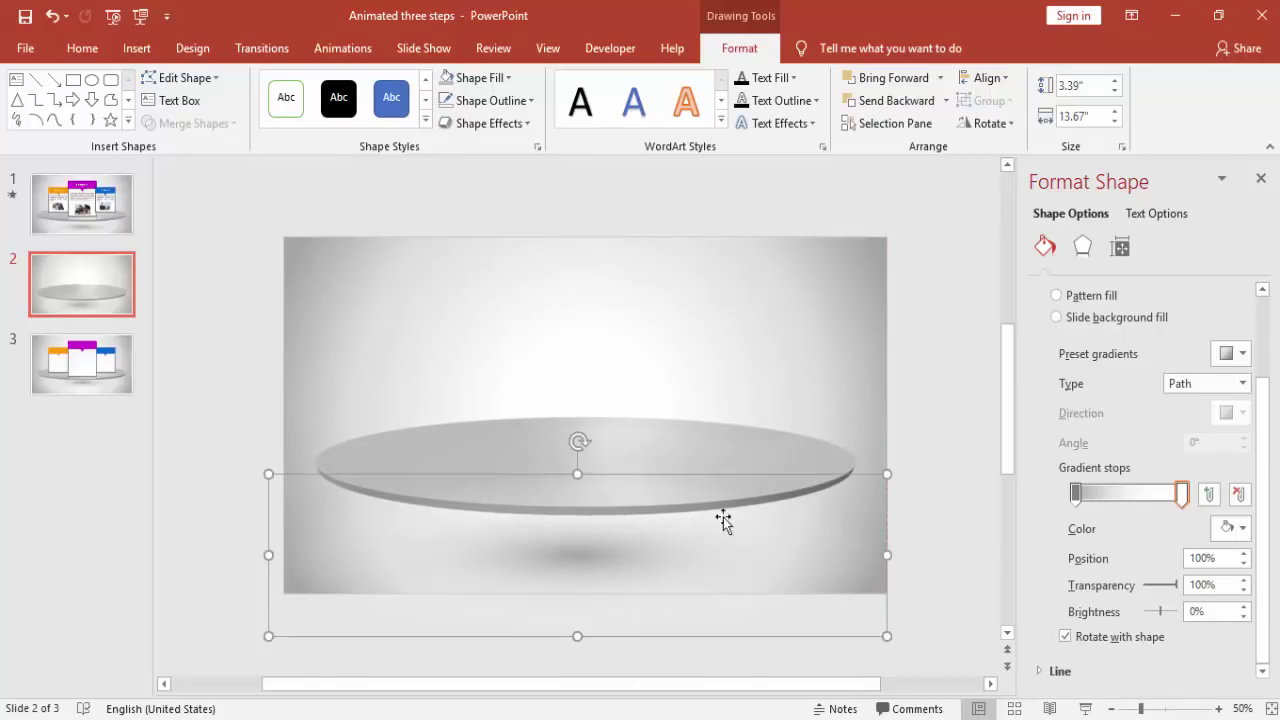
Send the shadow ellipse behind the disc.
click(946, 100)
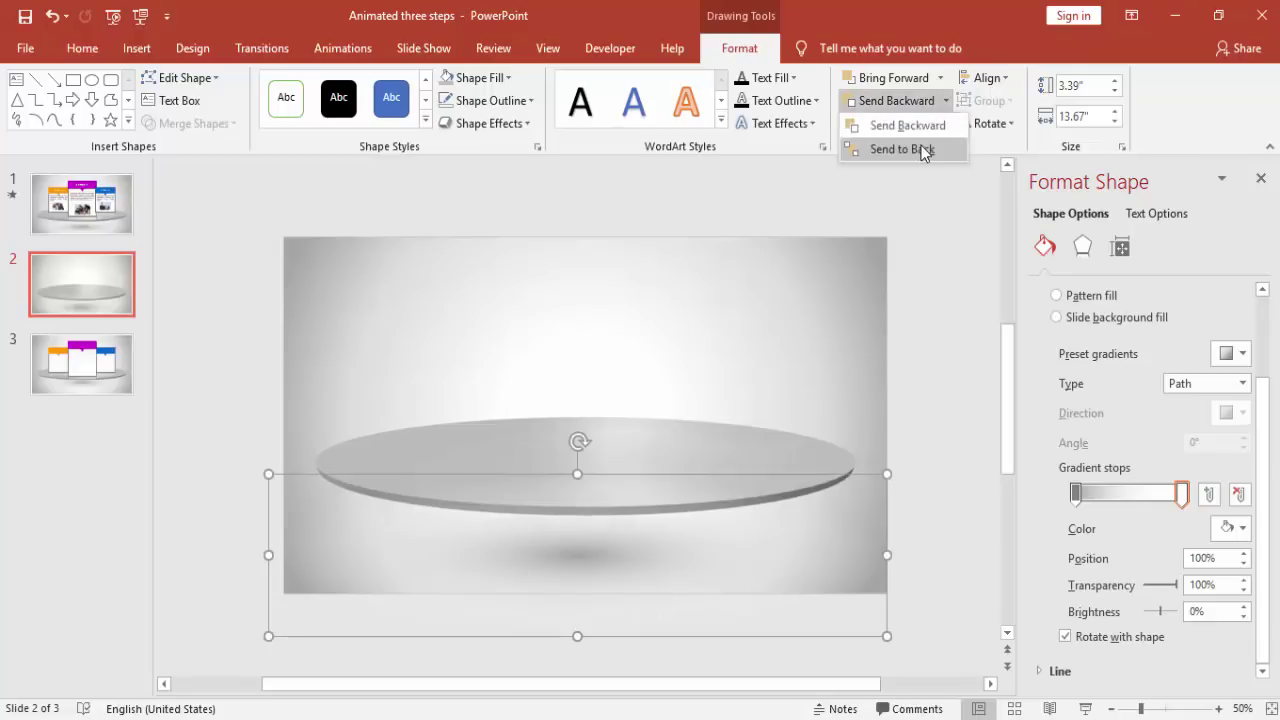
click(922, 150)
click(921, 320)
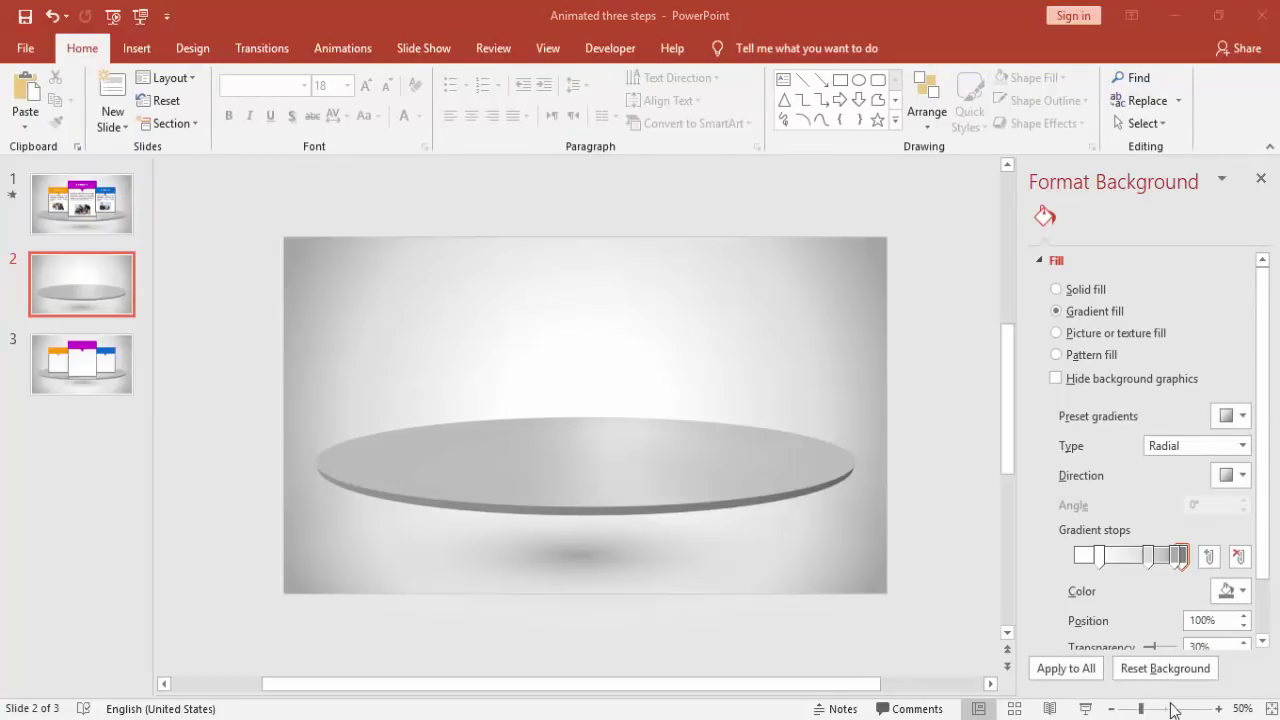
click(1219, 709)
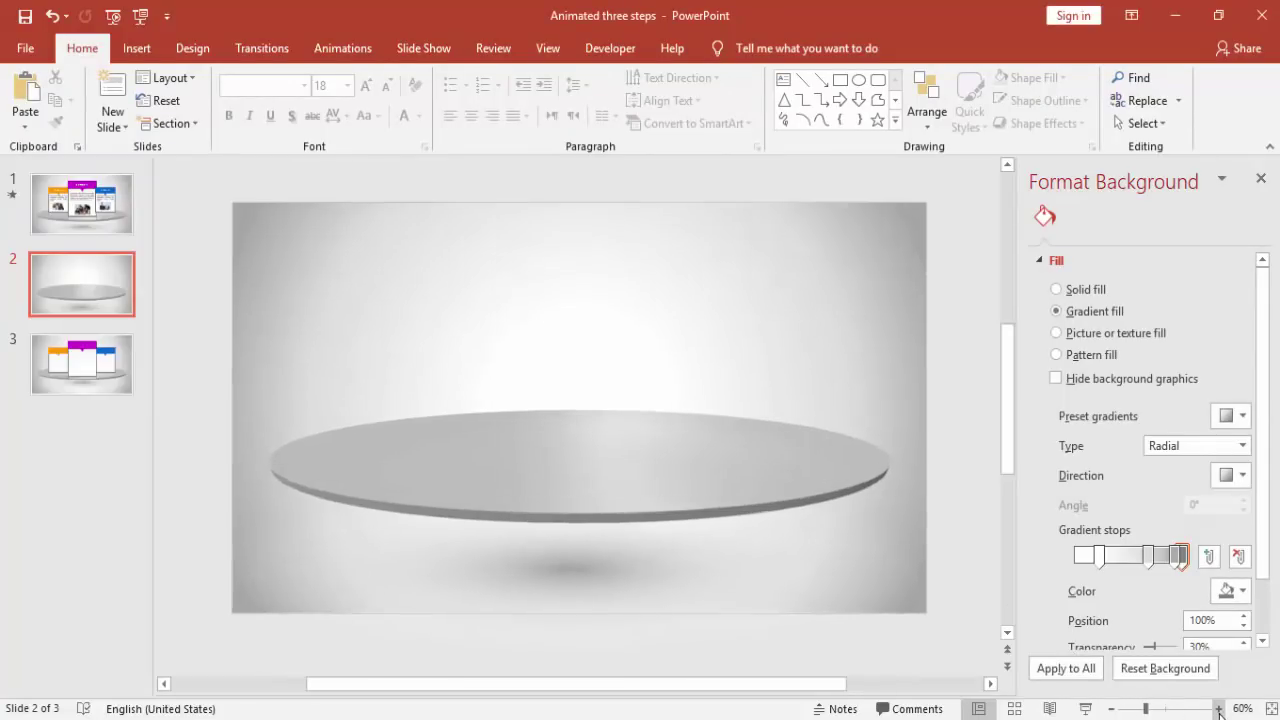
Draw a rectangle over the disc, widen it slightly, and centre it on the slide.
click(1219, 709)
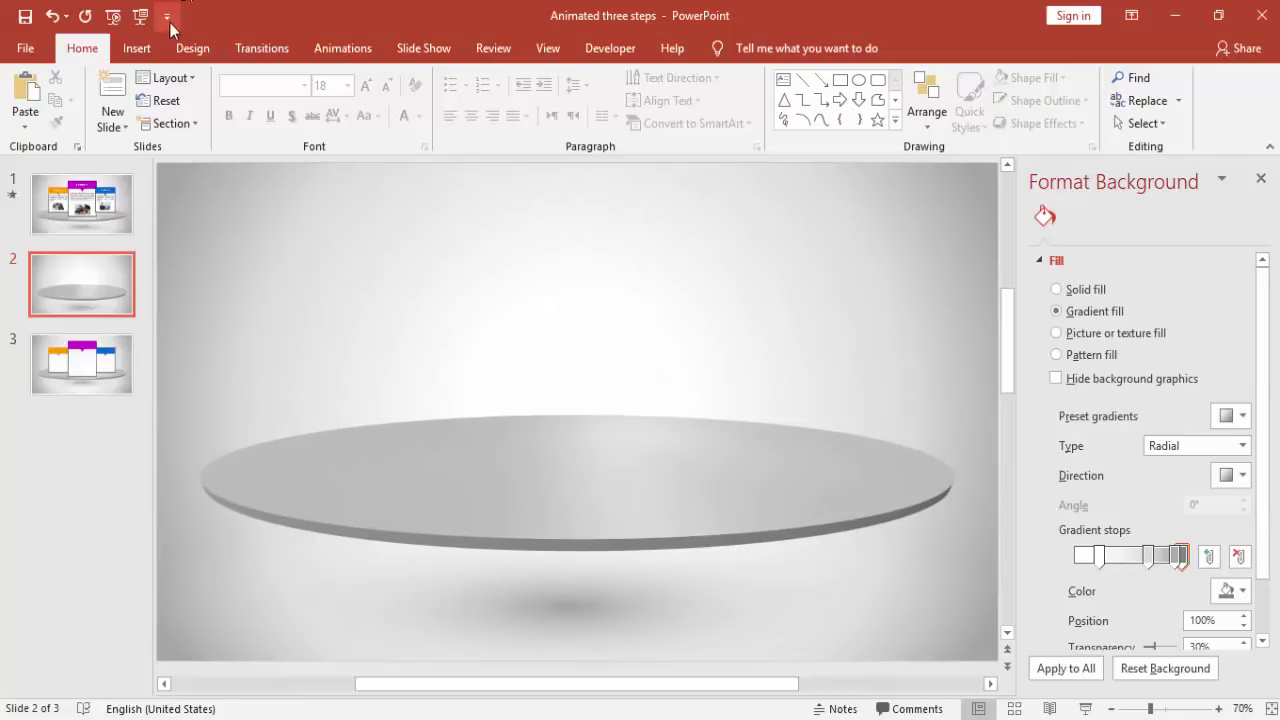
click(143, 48)
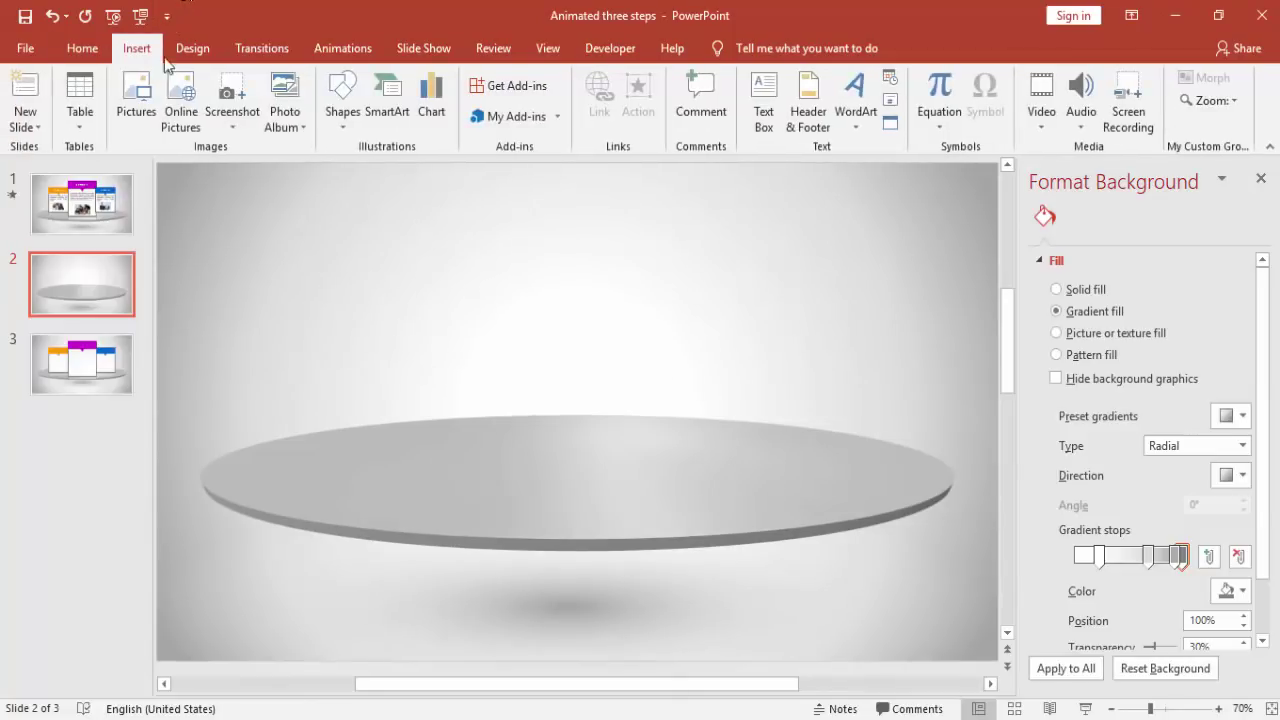
click(334, 118)
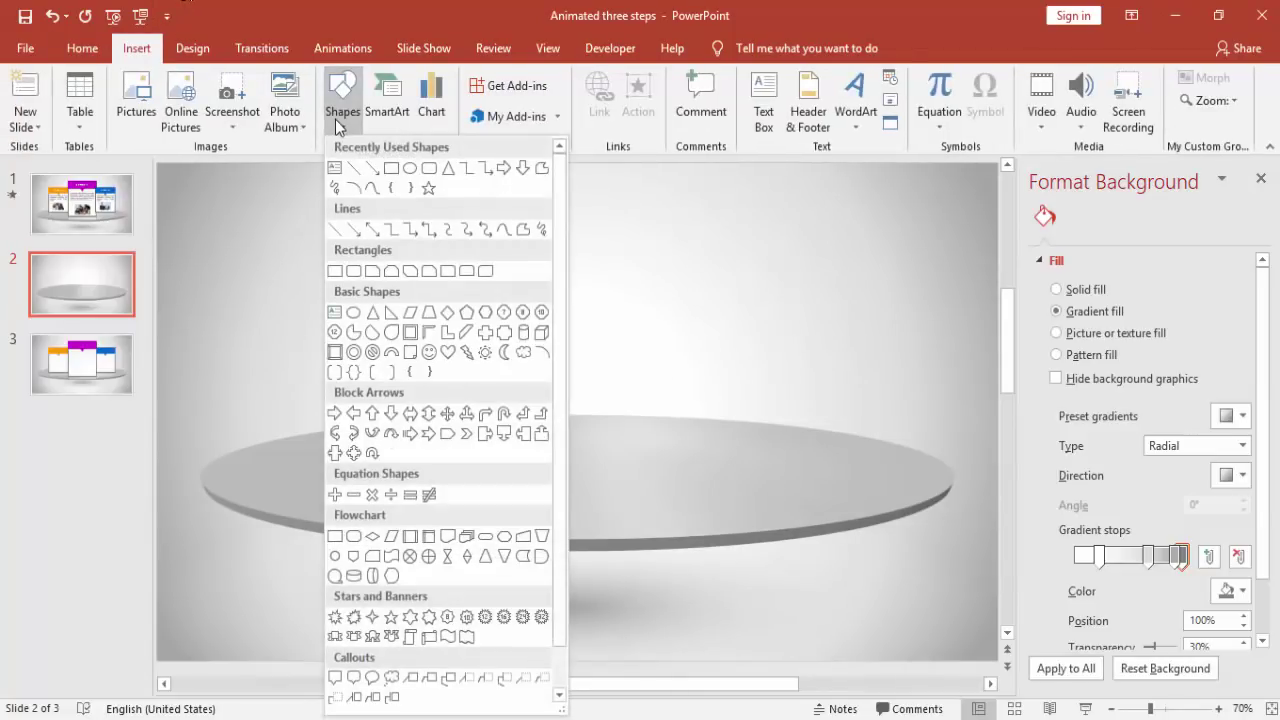
click(335, 272)
drag(510, 269, 710, 505)
drag(631, 408, 605, 383)
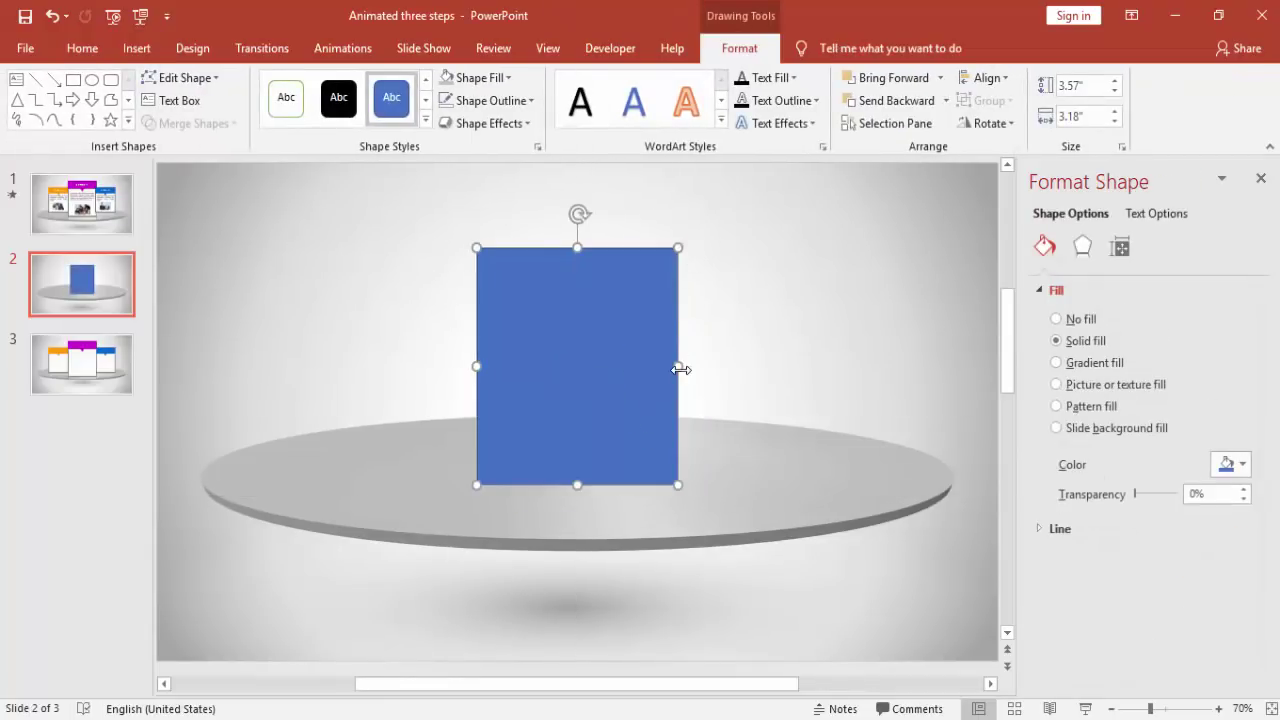
drag(690, 364, 629, 376)
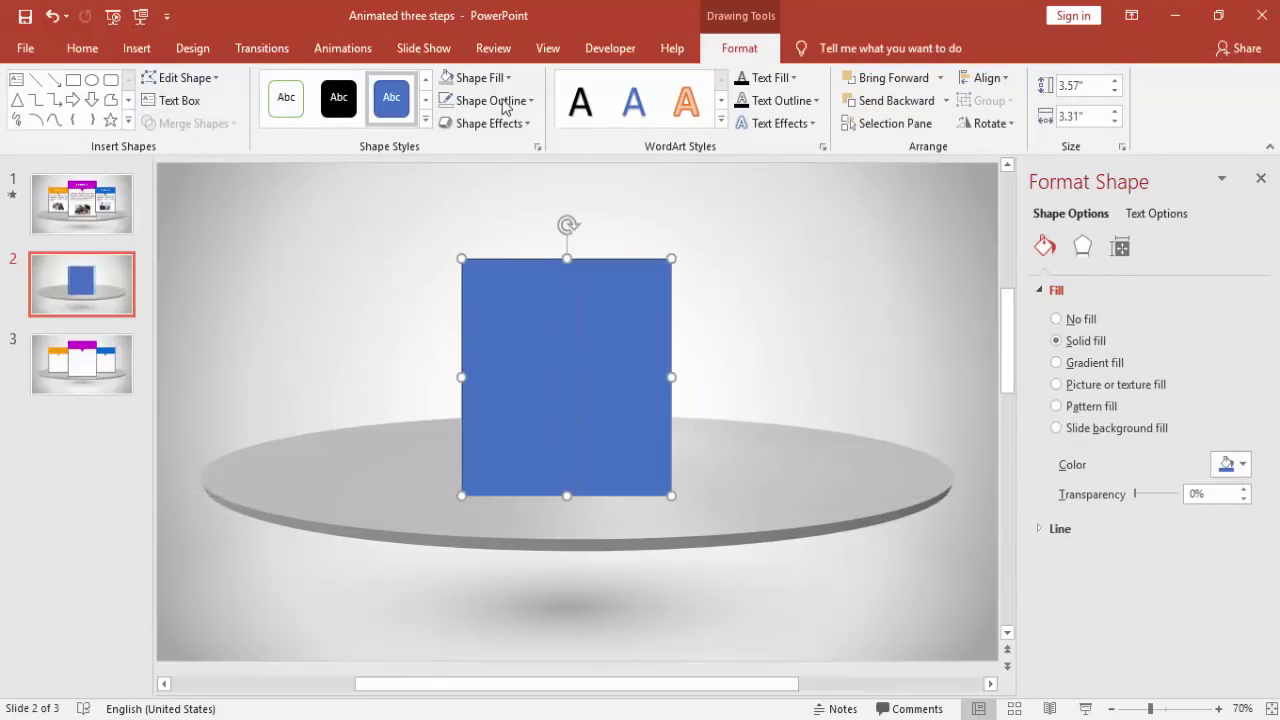
Remove the rectangle's outline, fill it white, and move a background gradient stop to 8%.
click(491, 100)
click(491, 314)
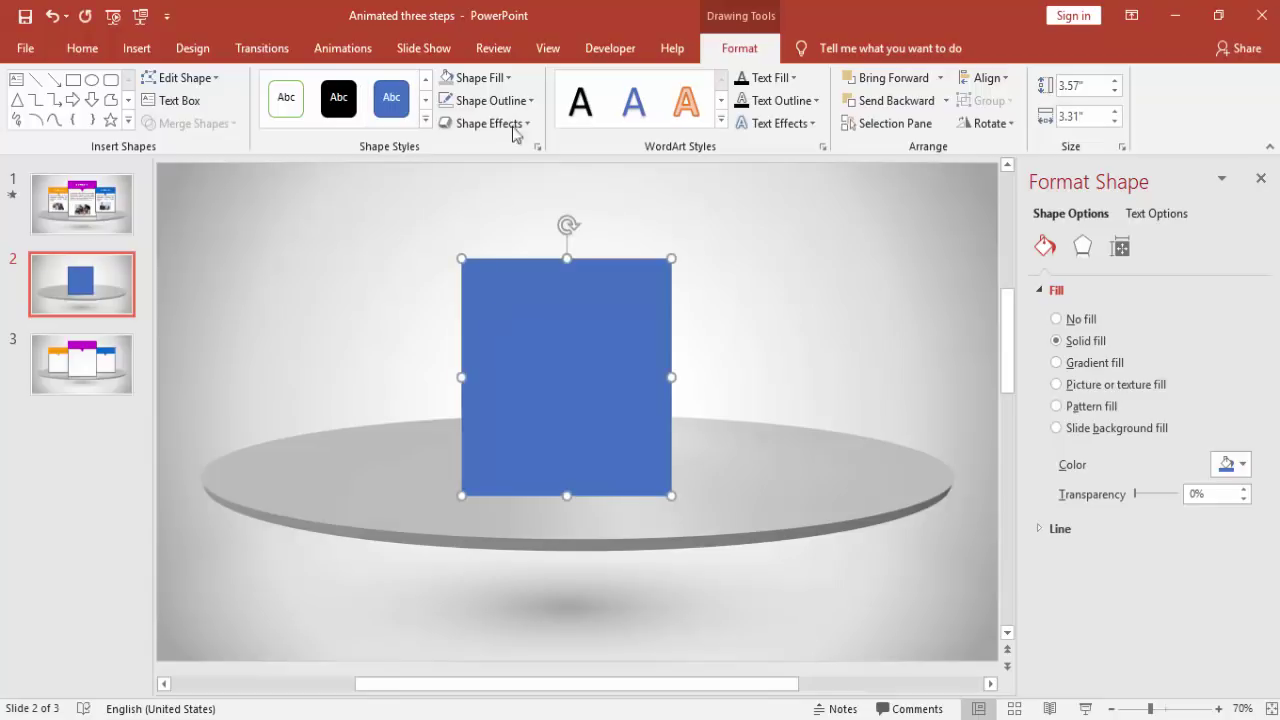
click(500, 77)
click(446, 121)
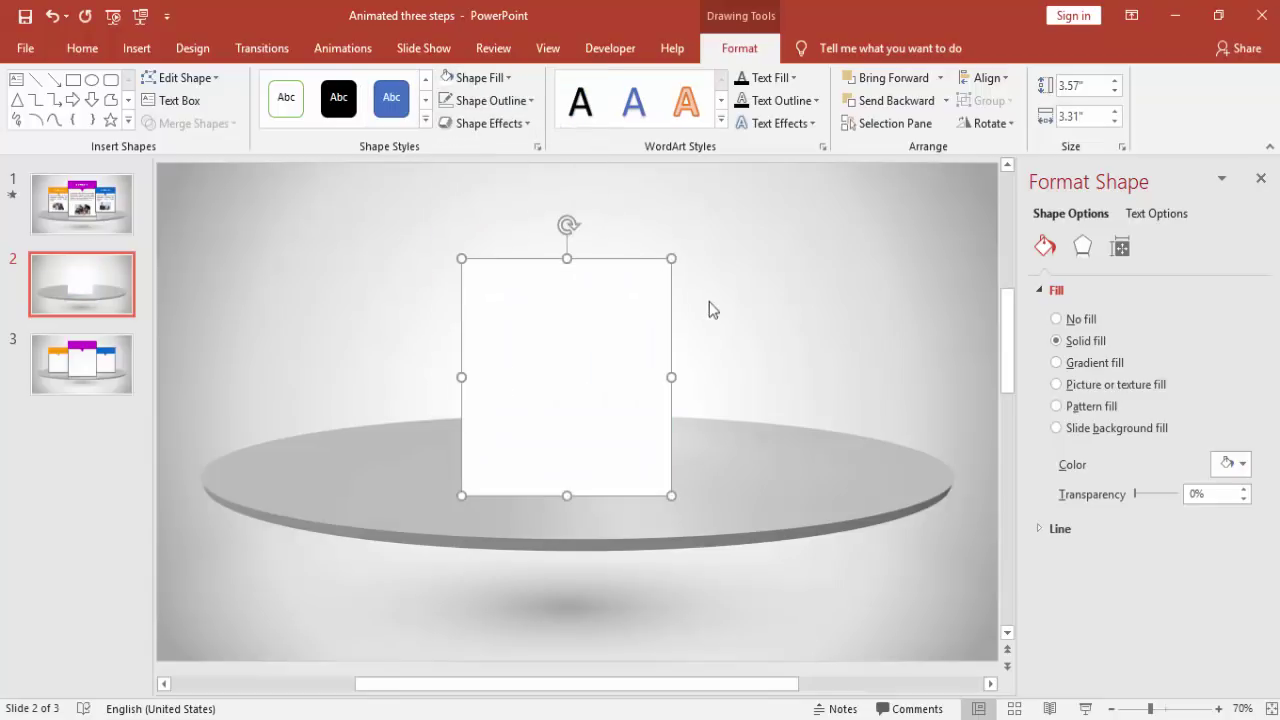
click(491, 86)
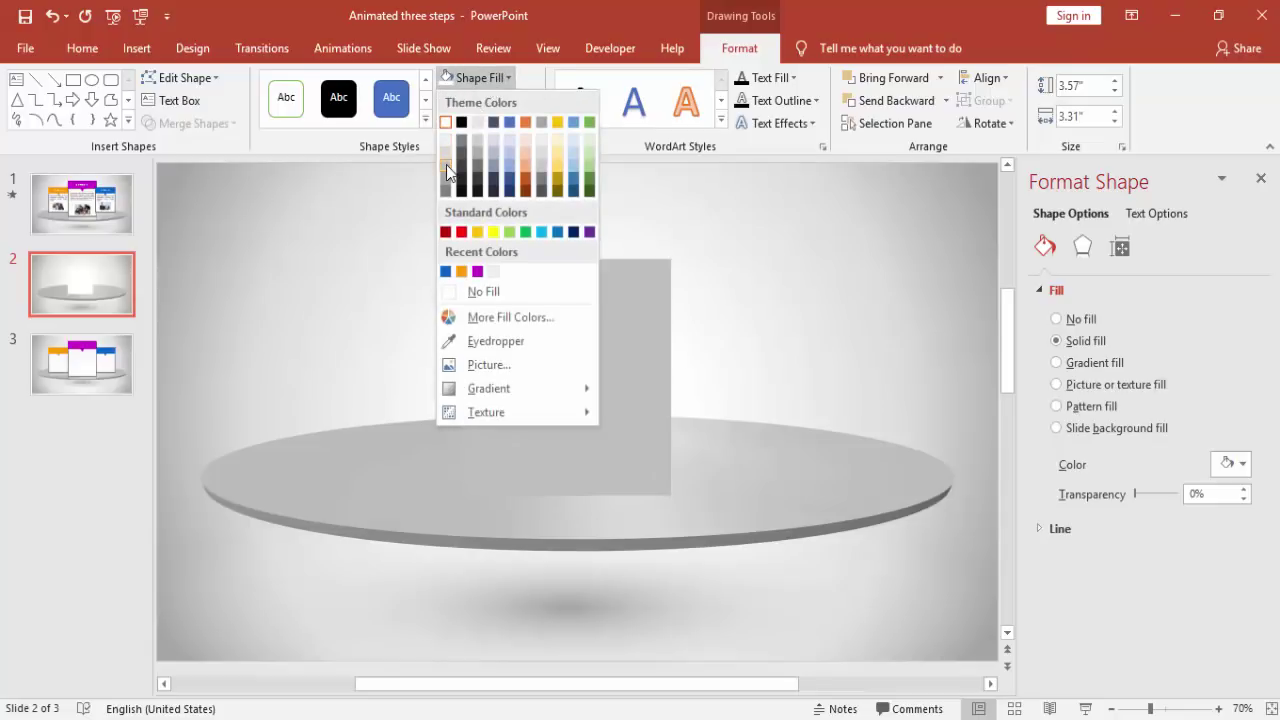
click(447, 131)
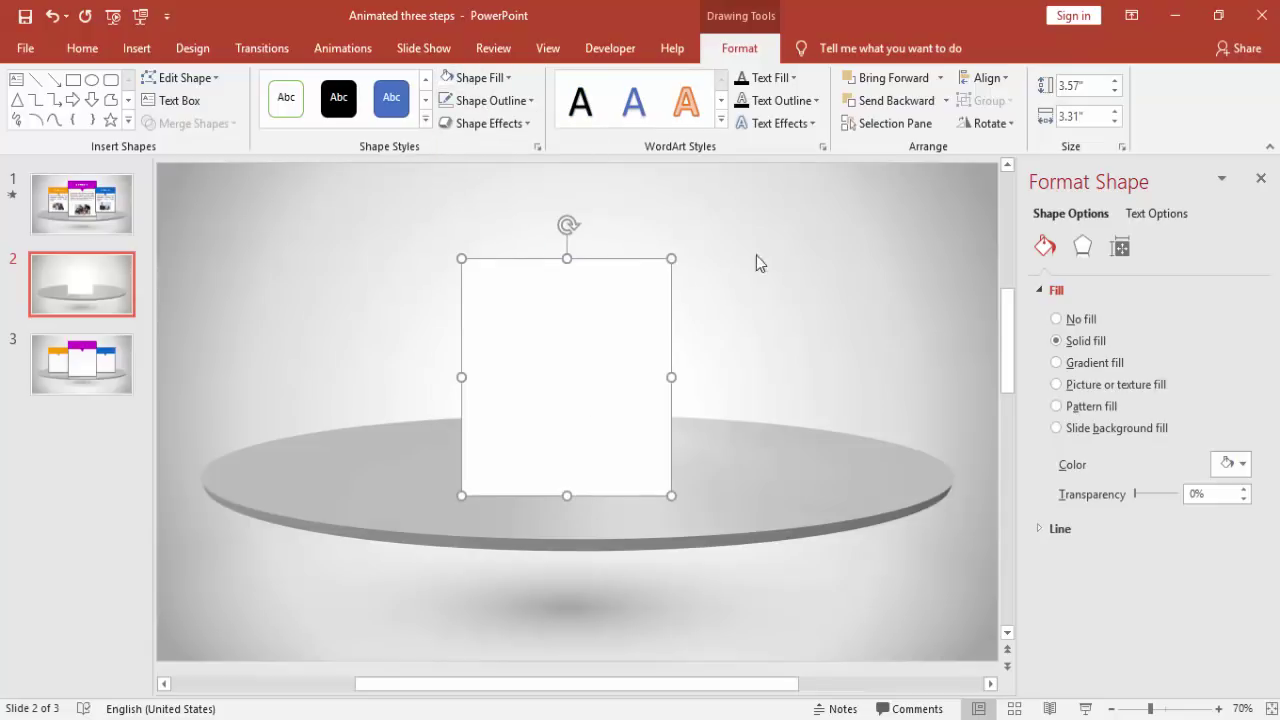
click(797, 266)
drag(1098, 558, 1084, 558)
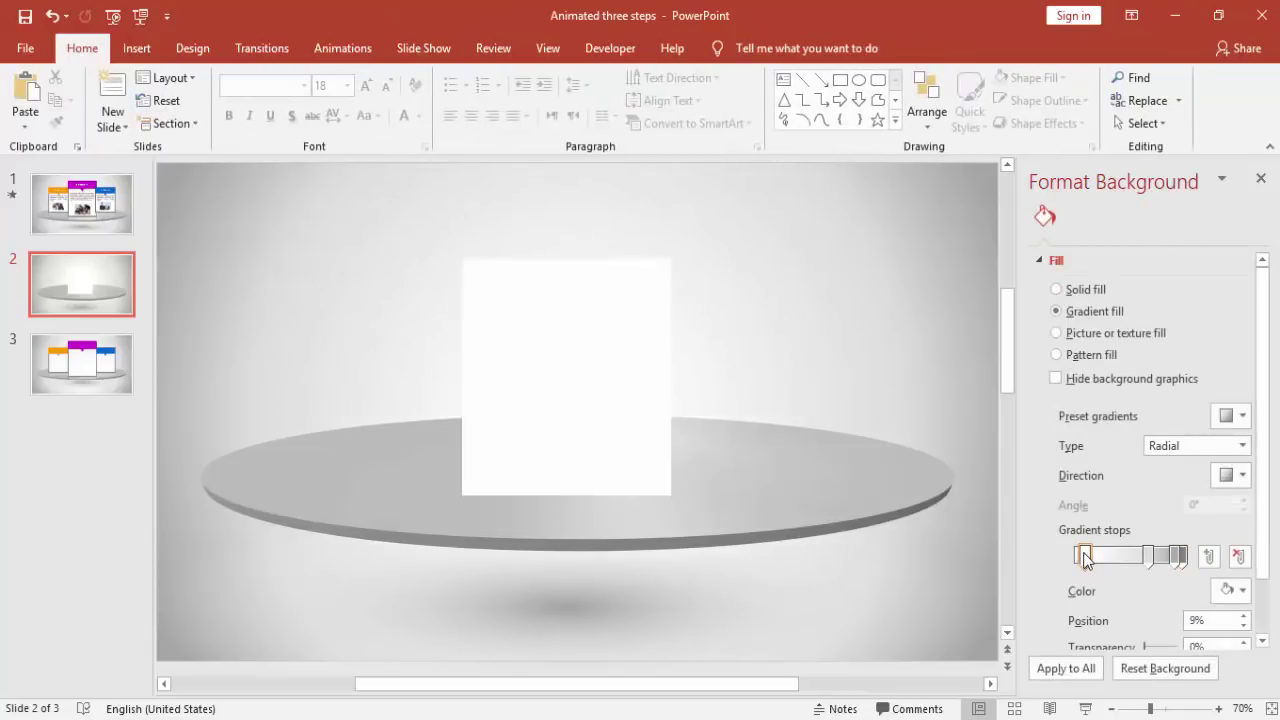
Duplicate the white card with Ctrl+D, shrink the copy into a top strip, and colour it magenta.
click(590, 287)
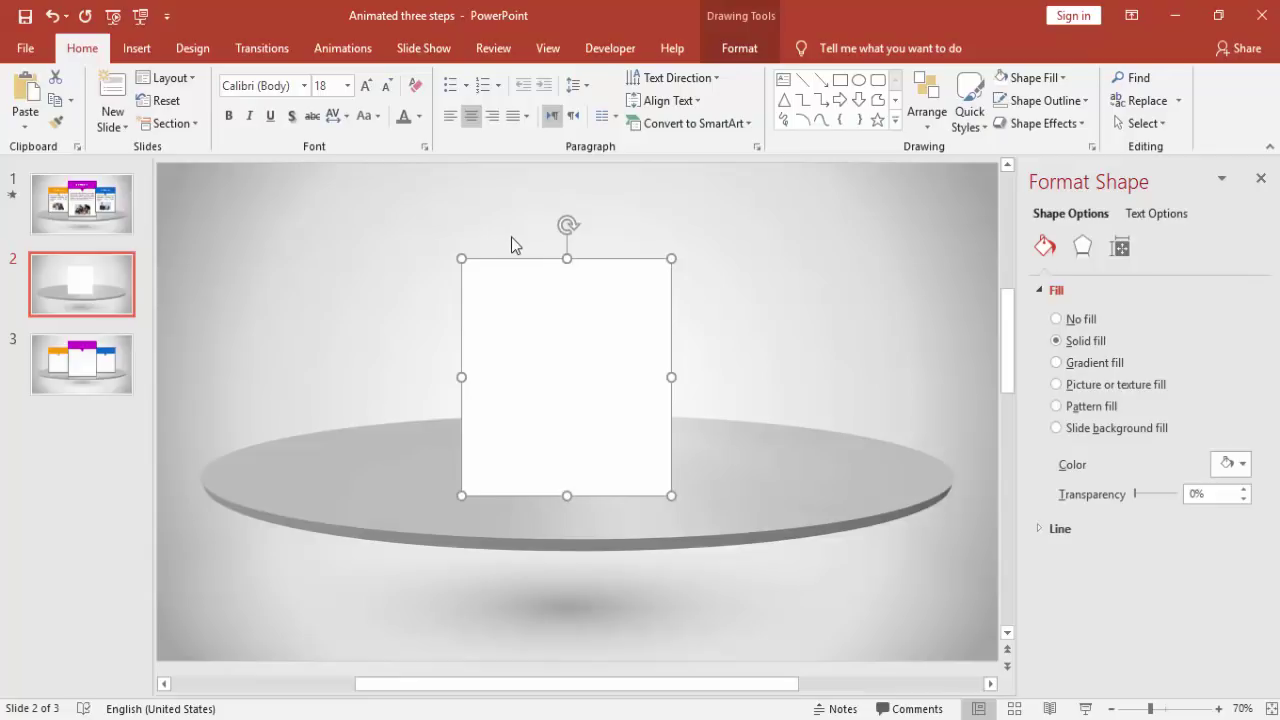
key(ctrl+d)
drag(557, 329, 549, 321)
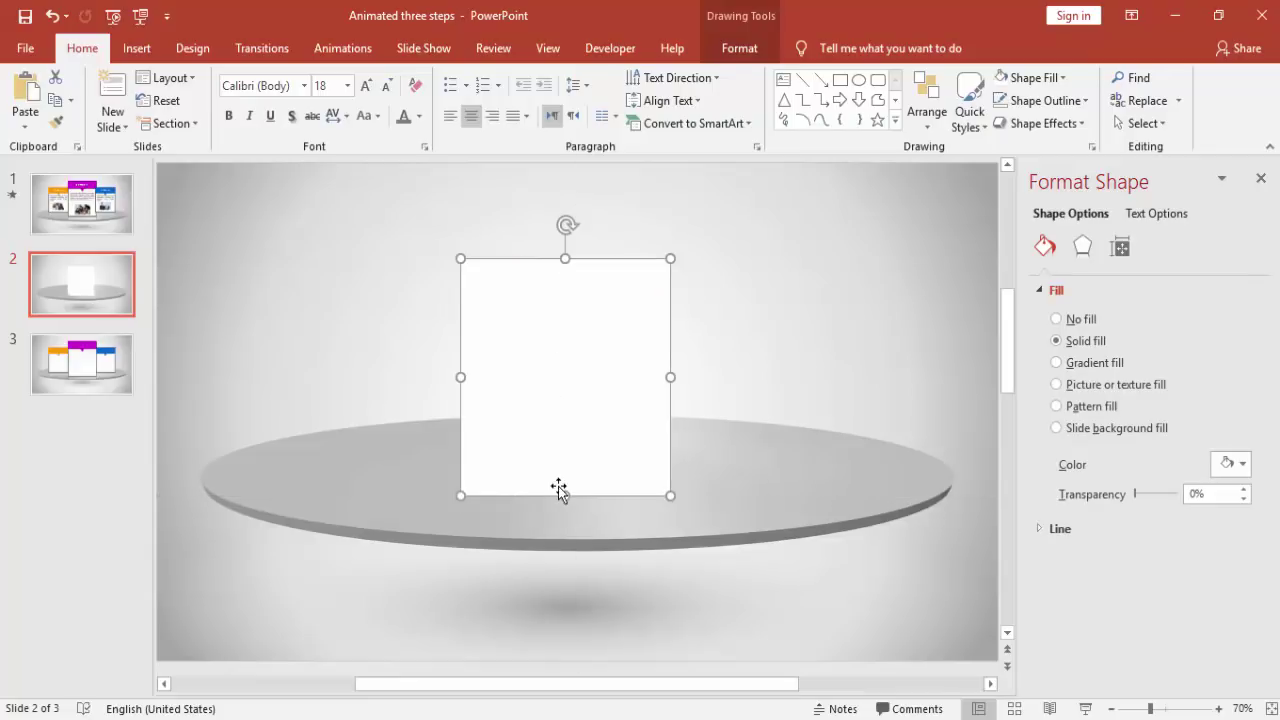
drag(566, 464, 577, 318)
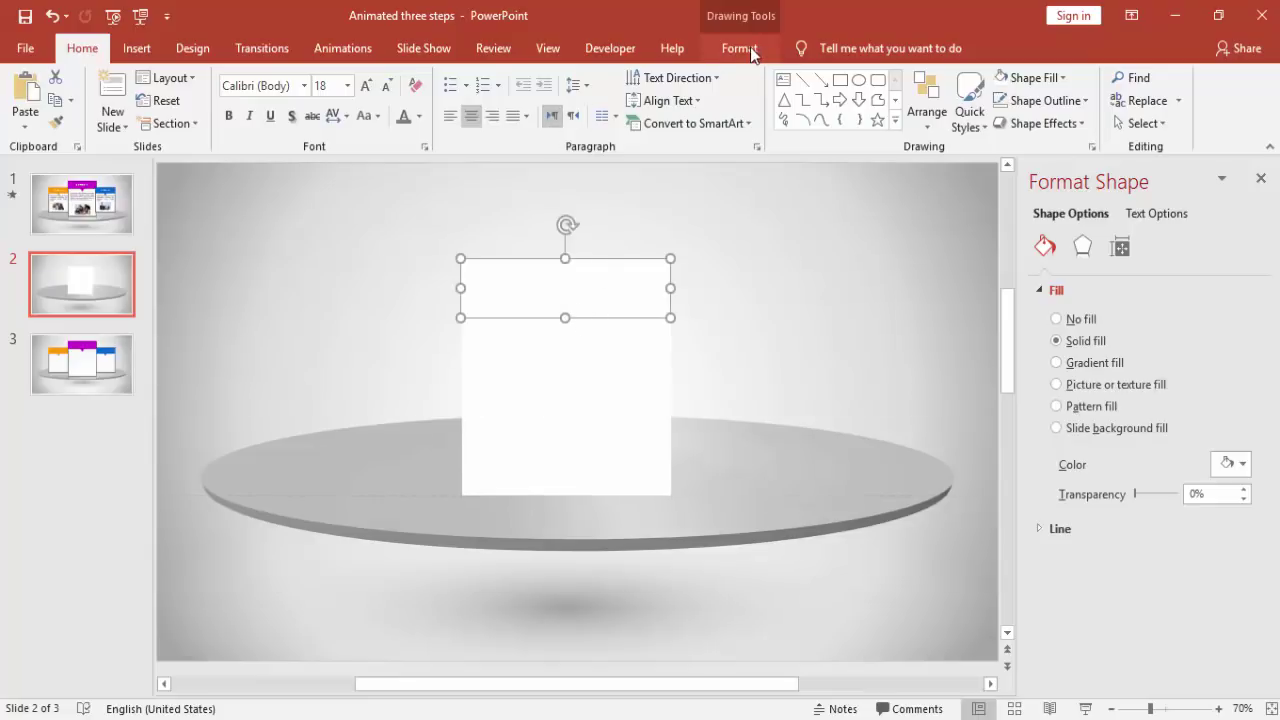
click(1233, 470)
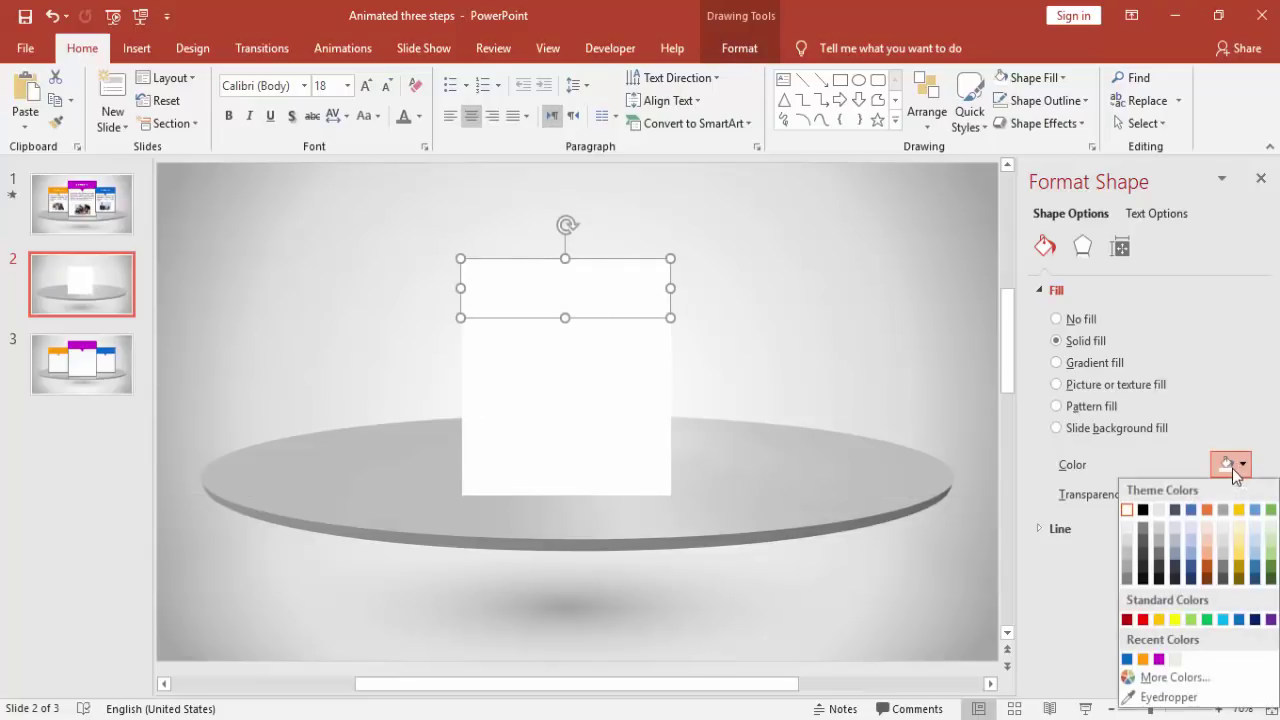
click(1159, 659)
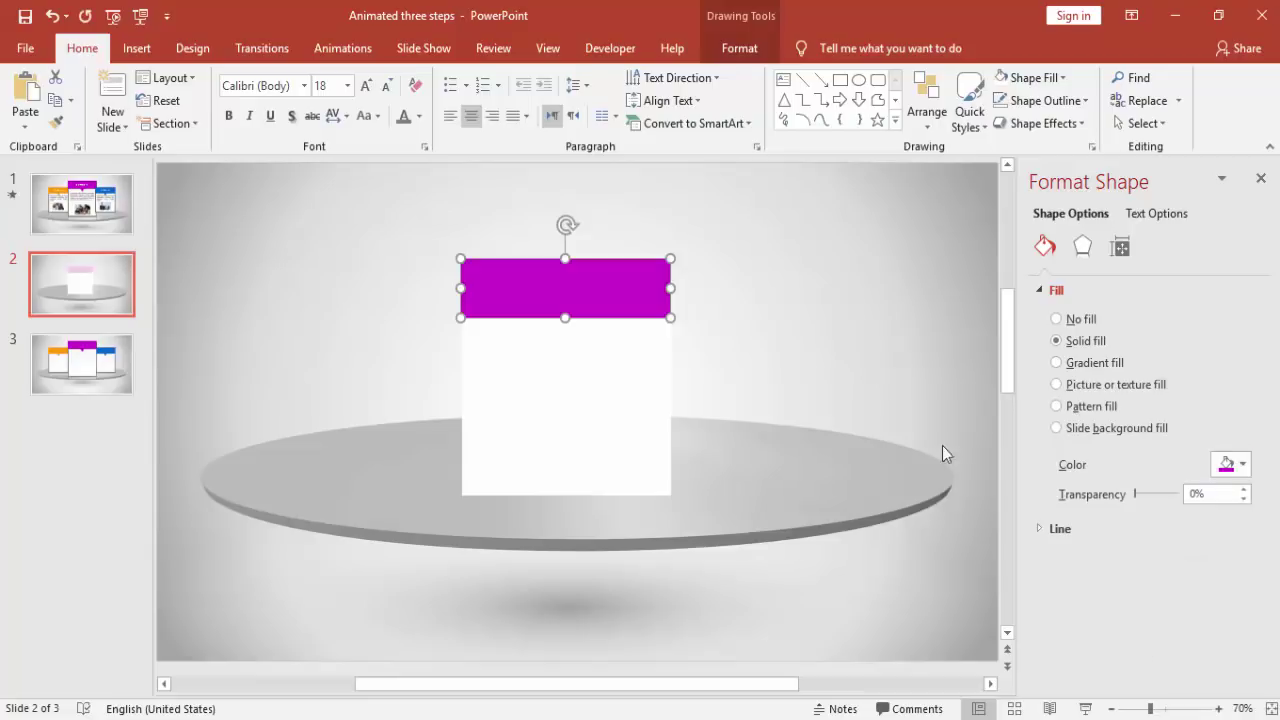
click(819, 336)
Remove the outlines from both the white card and the magenta header bar.
click(595, 305)
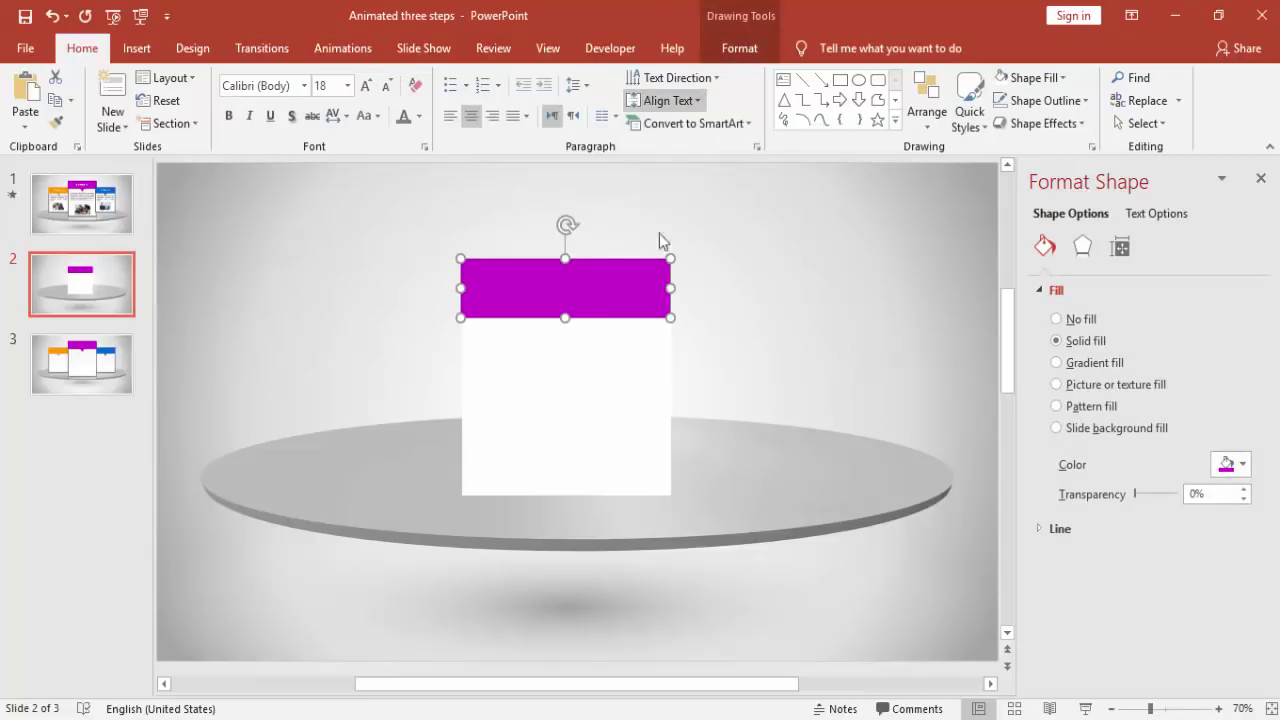
click(600, 415)
click(716, 55)
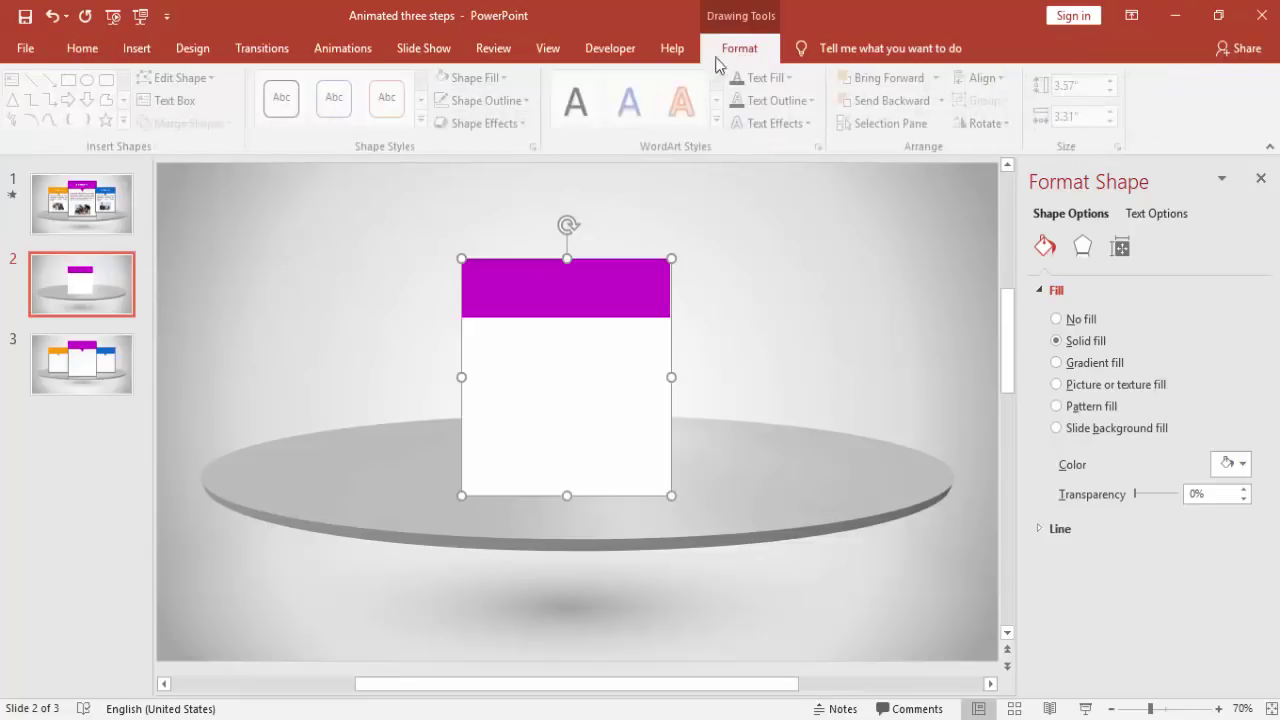
click(490, 100)
click(486, 315)
click(595, 295)
click(490, 100)
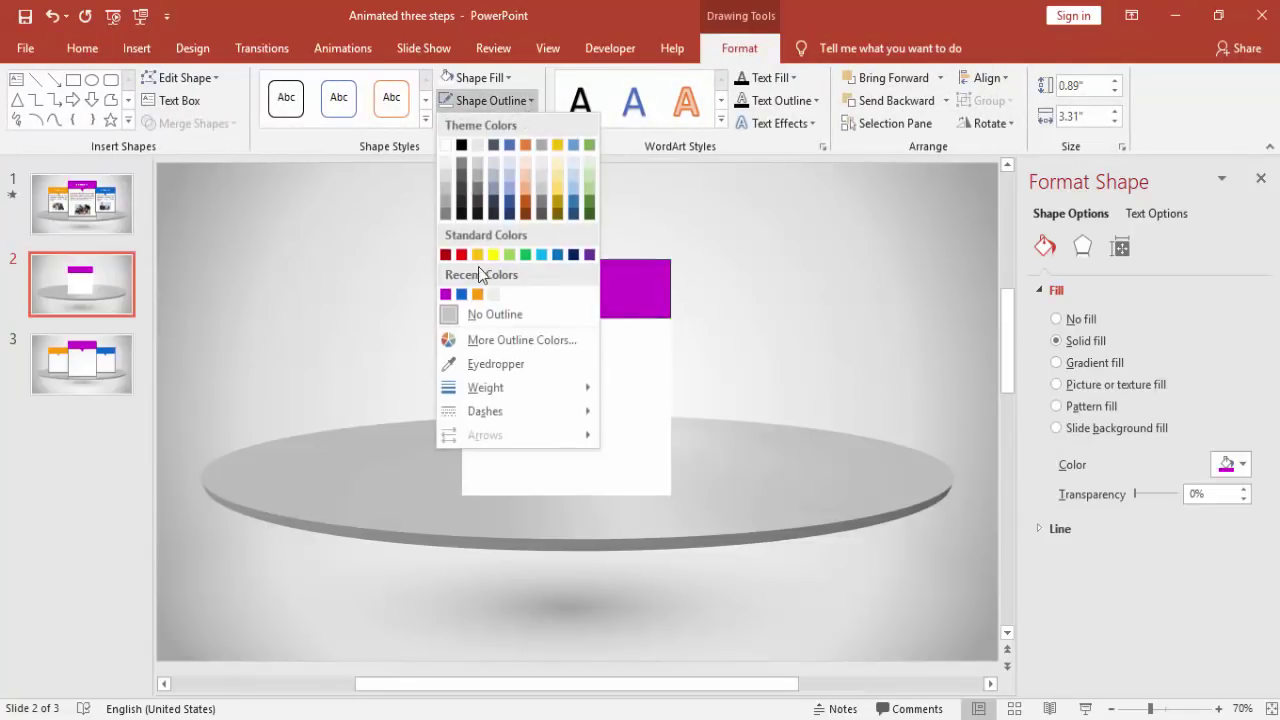
click(484, 316)
Raise the magenta bar so it overhangs the card's top edge.
click(829, 214)
double_click(618, 287)
drag(622, 290, 619, 244)
click(741, 250)
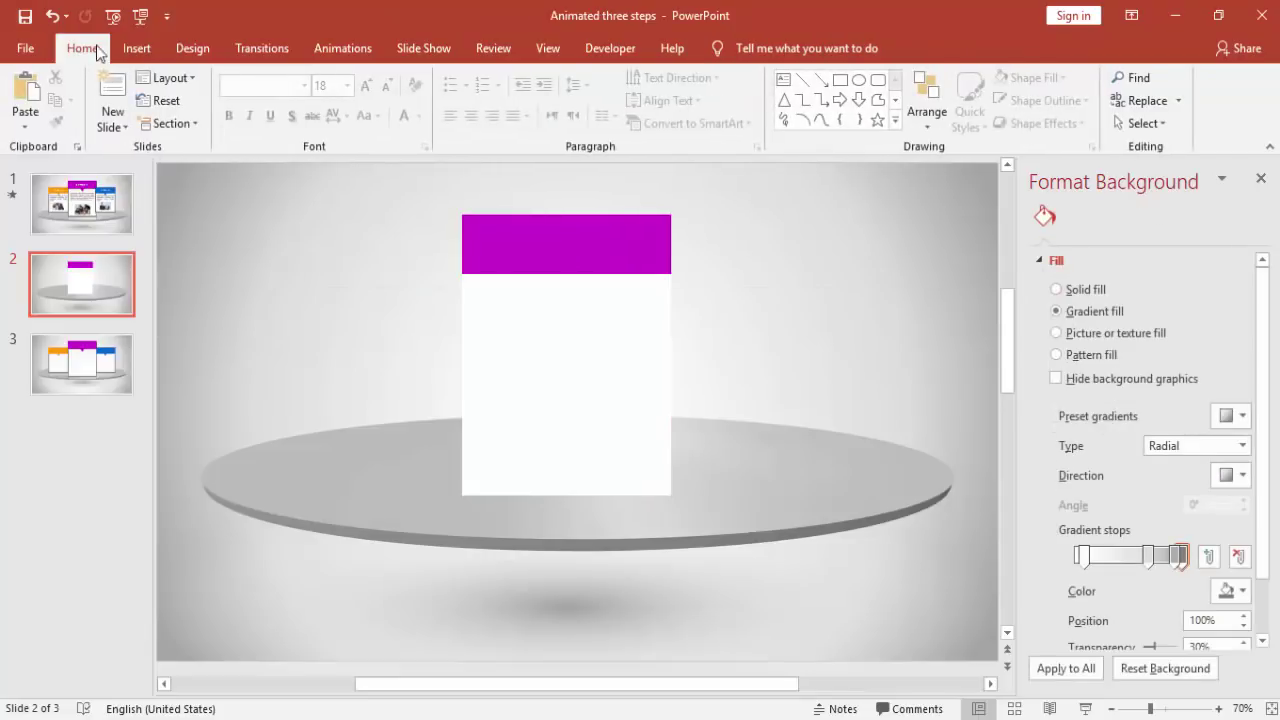
Draw a small outline-free magenta triangle just below the header bar.
click(136, 48)
click(343, 118)
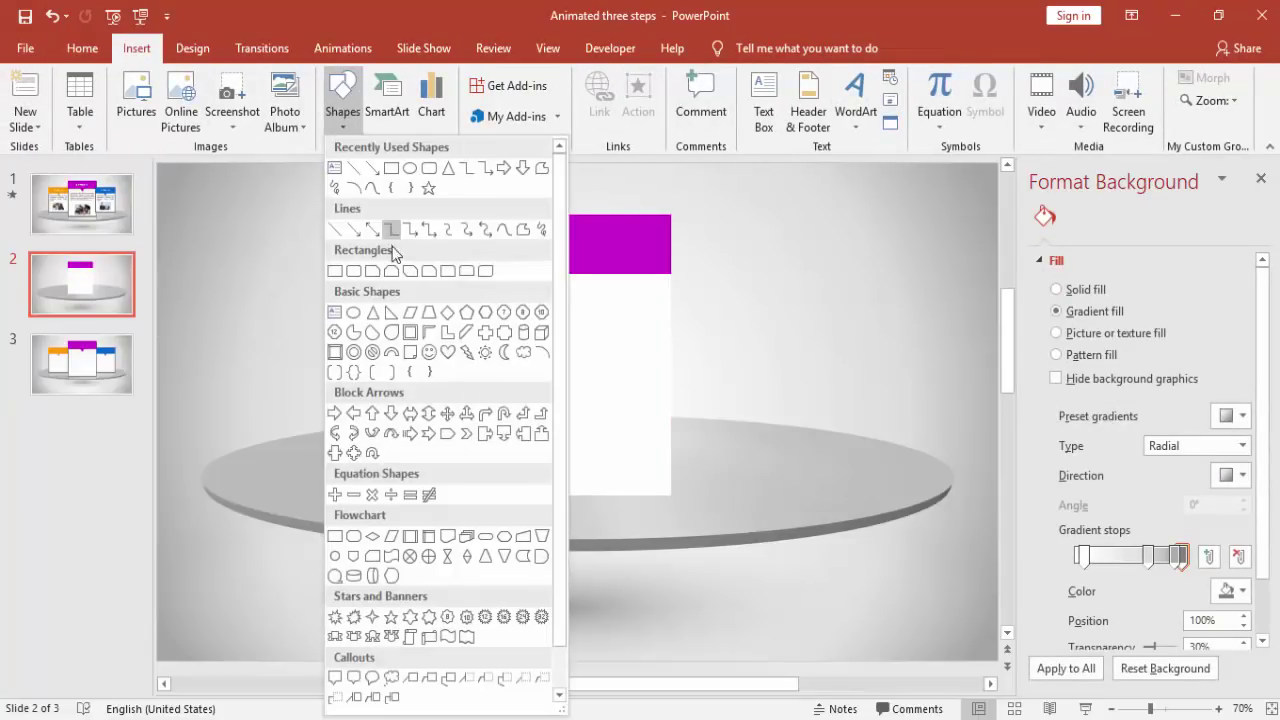
click(372, 311)
drag(543, 281, 569, 303)
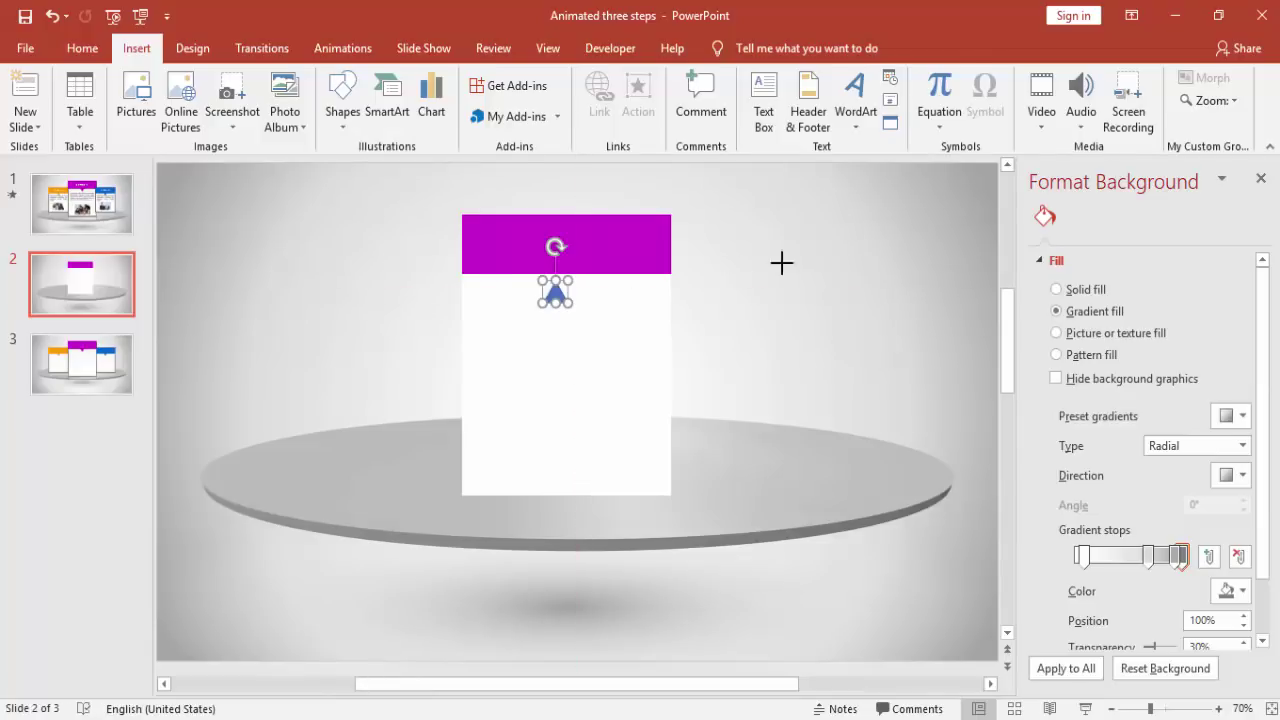
click(522, 101)
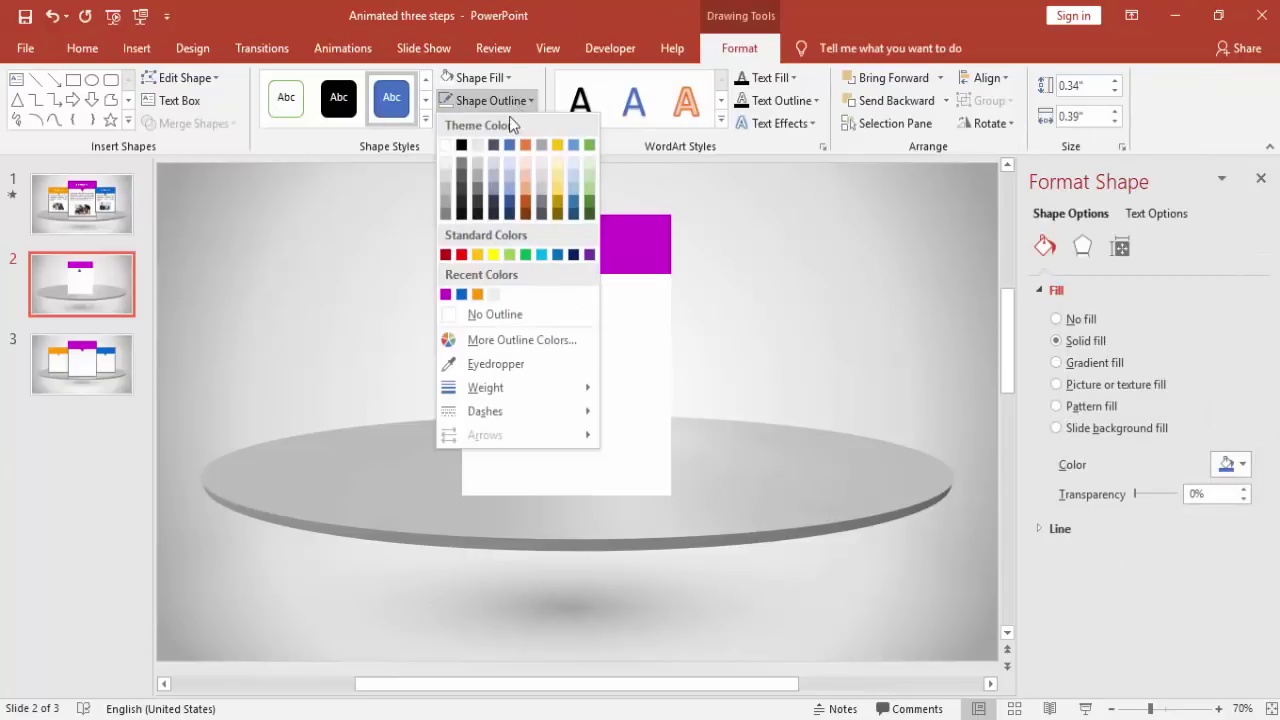
click(478, 316)
click(472, 79)
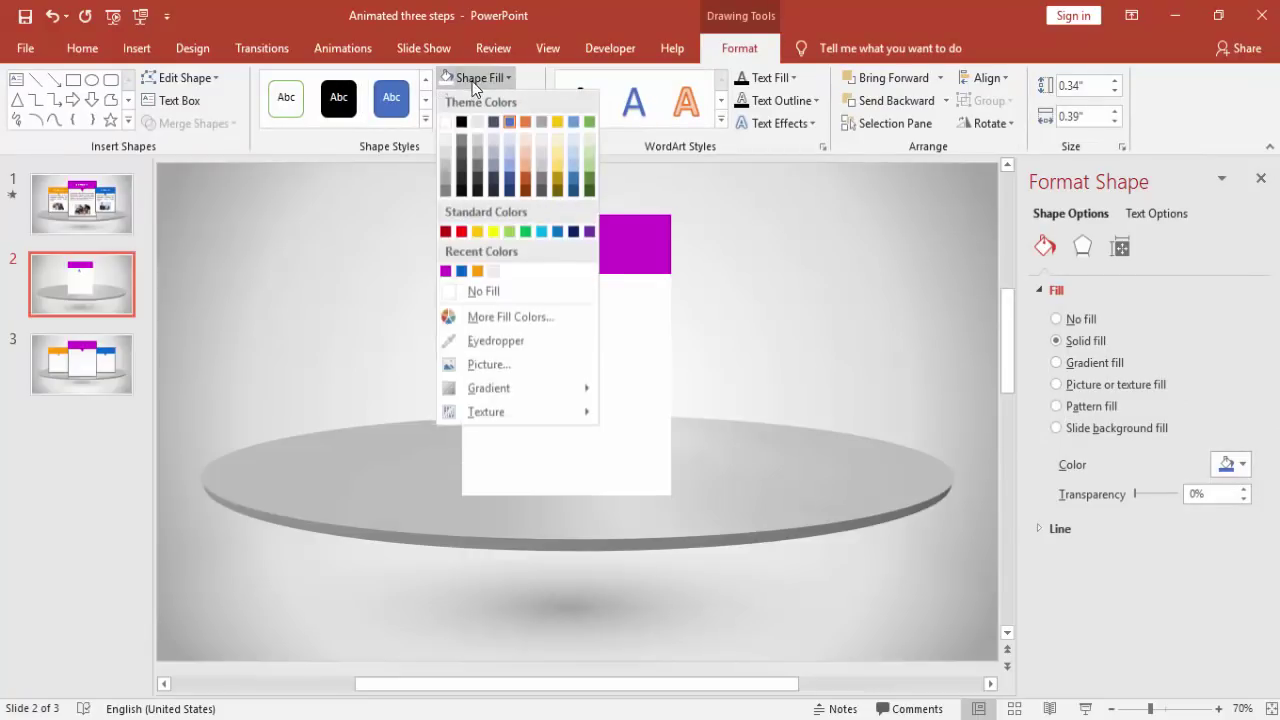
click(445, 271)
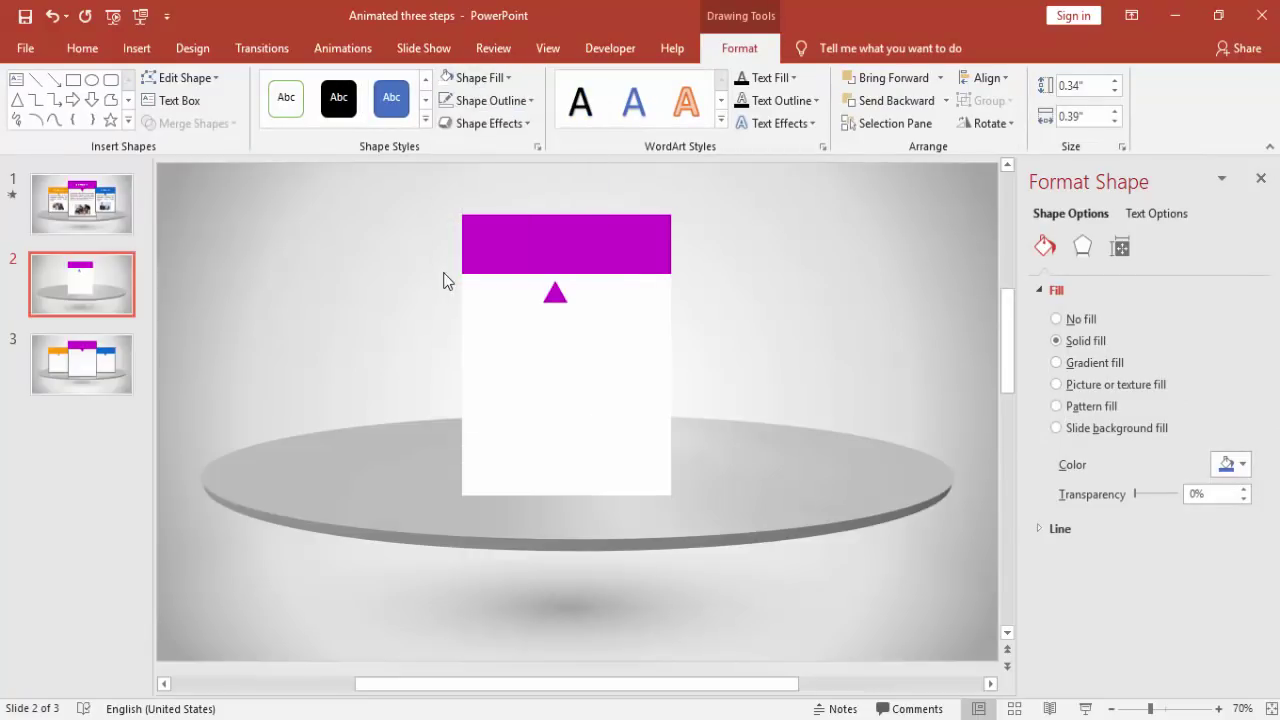
Flip the triangle vertically and centre it under the bar's bottom edge.
click(984, 123)
click(988, 204)
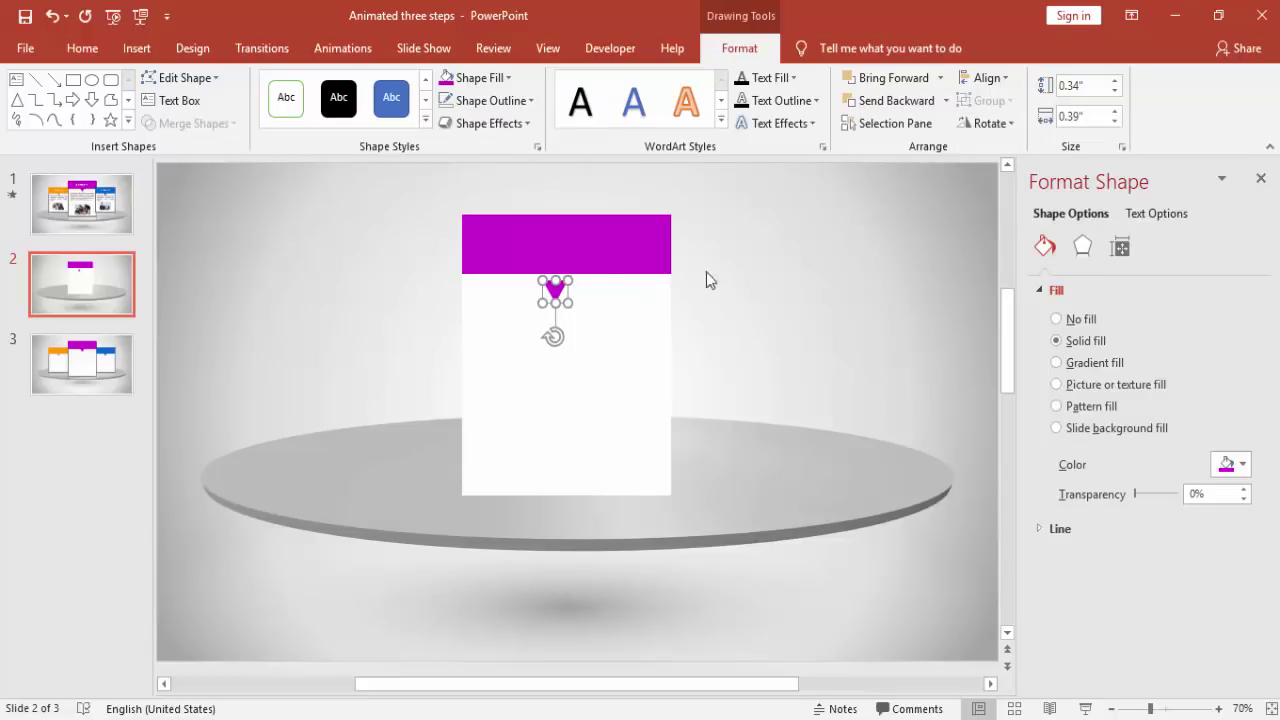
drag(558, 284, 567, 276)
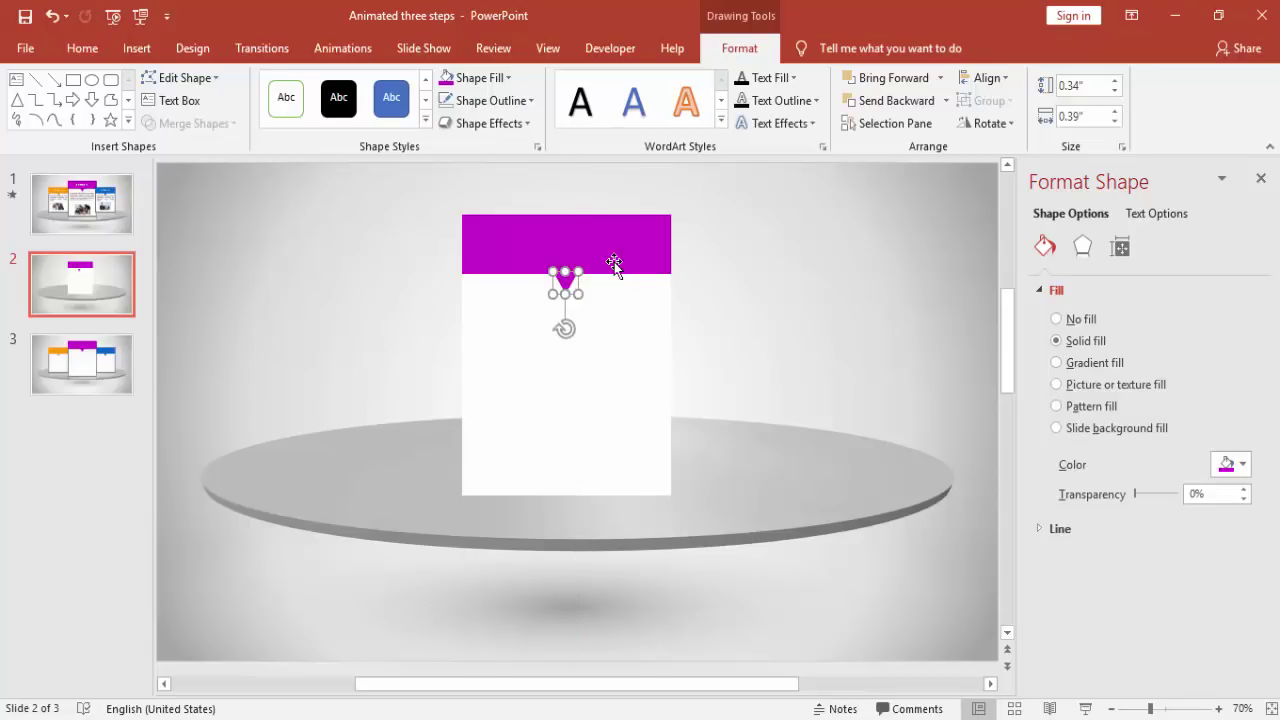
shift+click(613, 260)
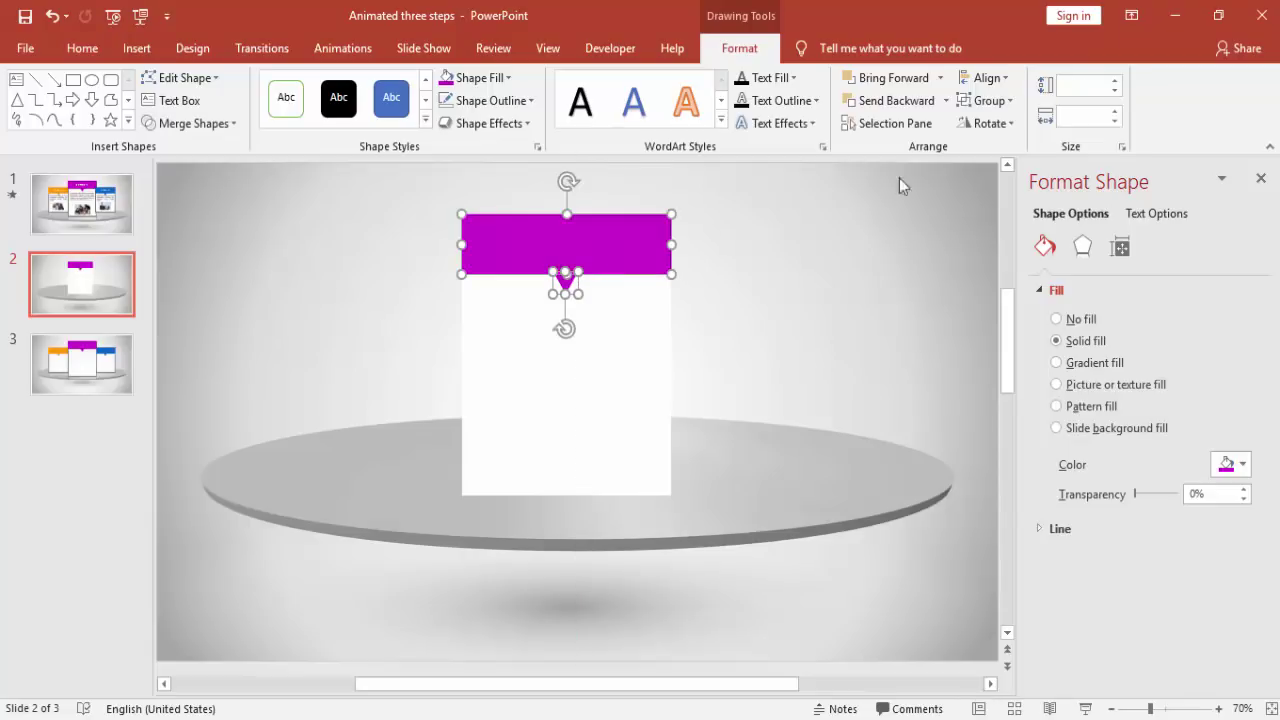
click(985, 77)
click(1037, 131)
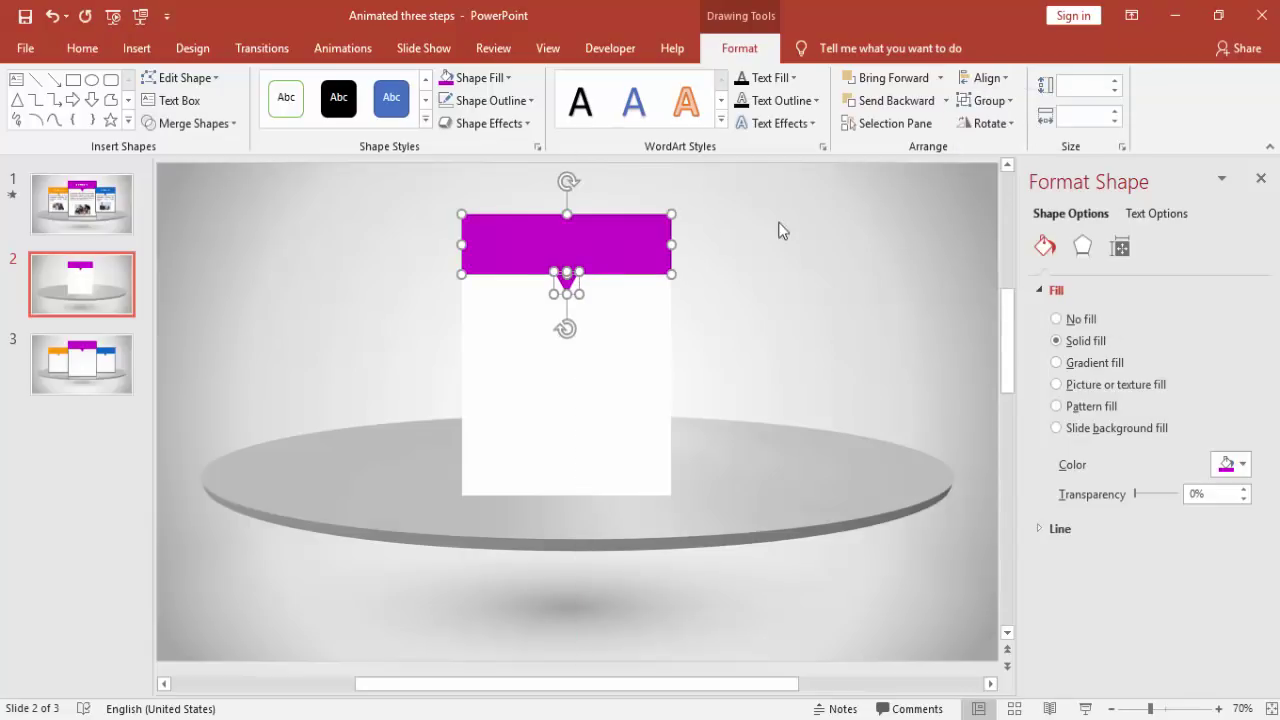
Group the bar and triangle, then select the white card together with the header group.
right_click(646, 248)
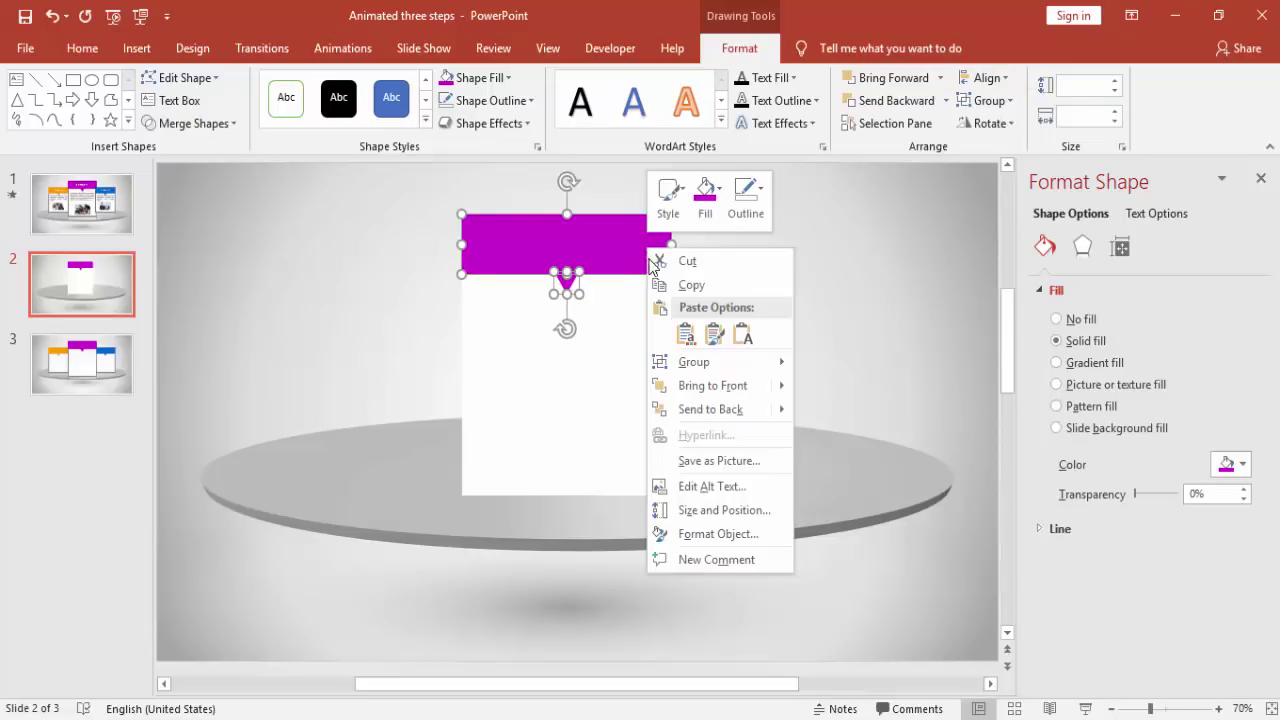
mouse_move(688, 364)
click(805, 364)
click(834, 298)
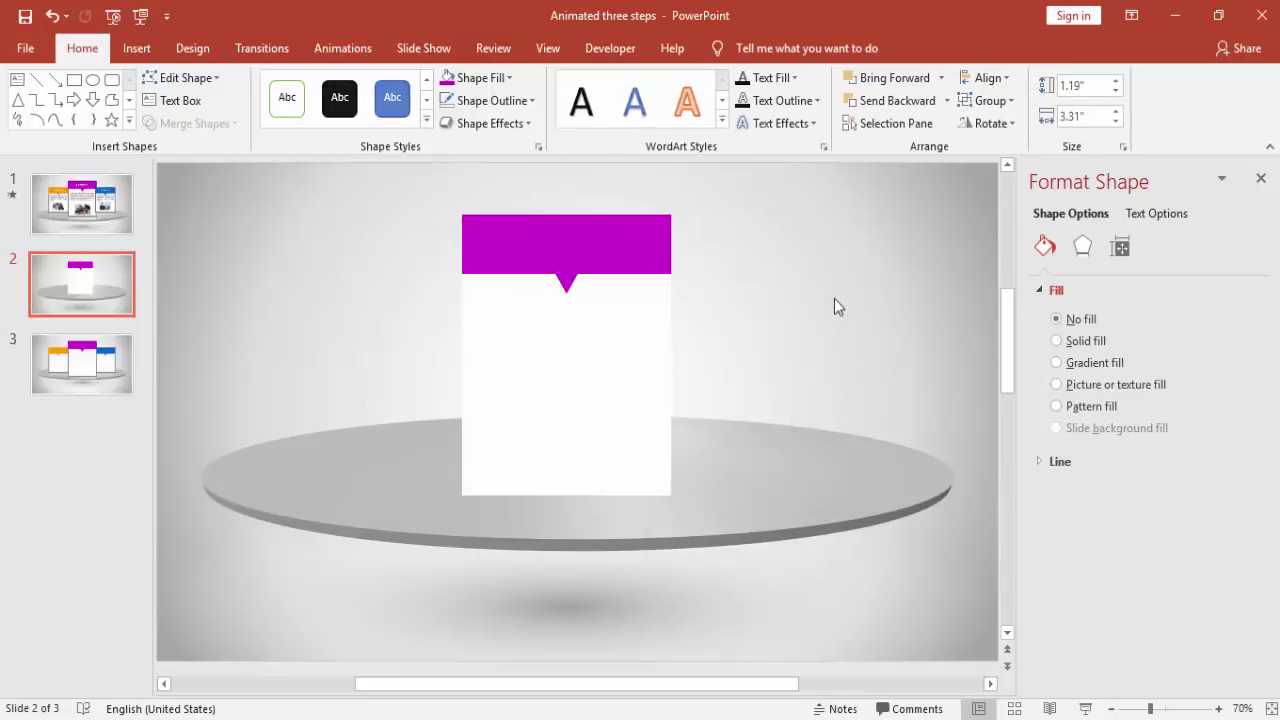
click(654, 366)
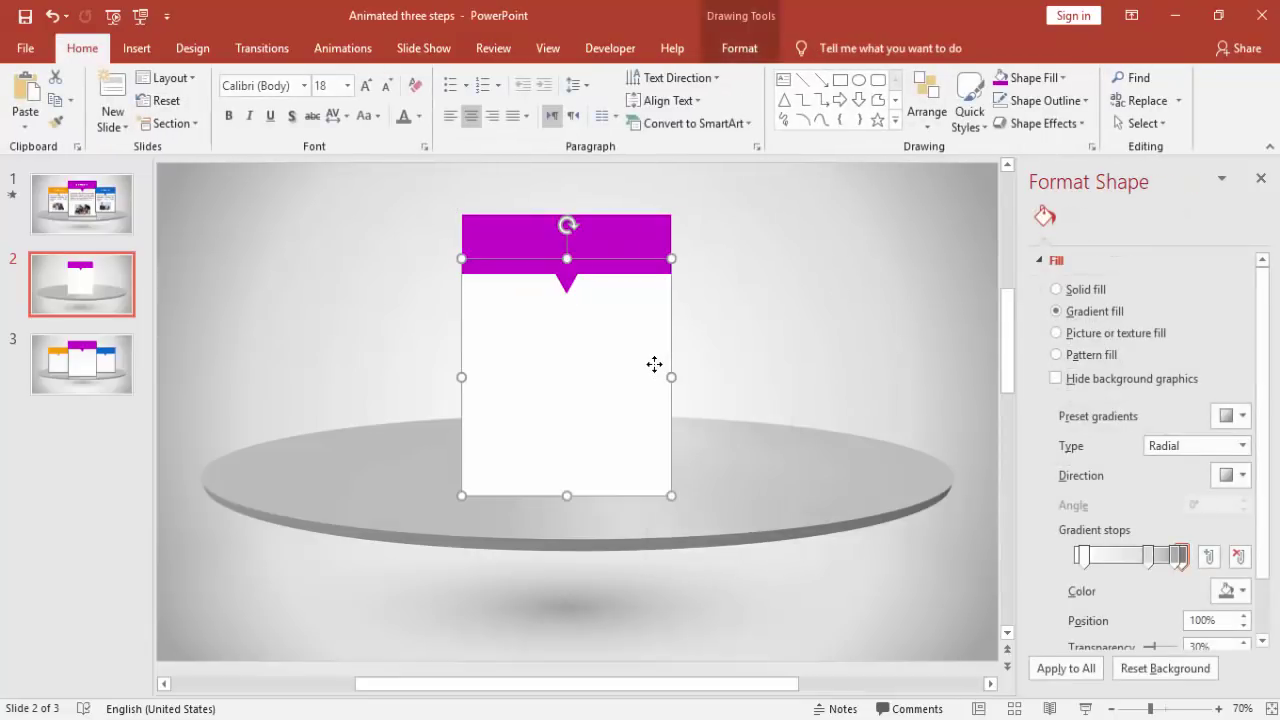
shift+click(644, 246)
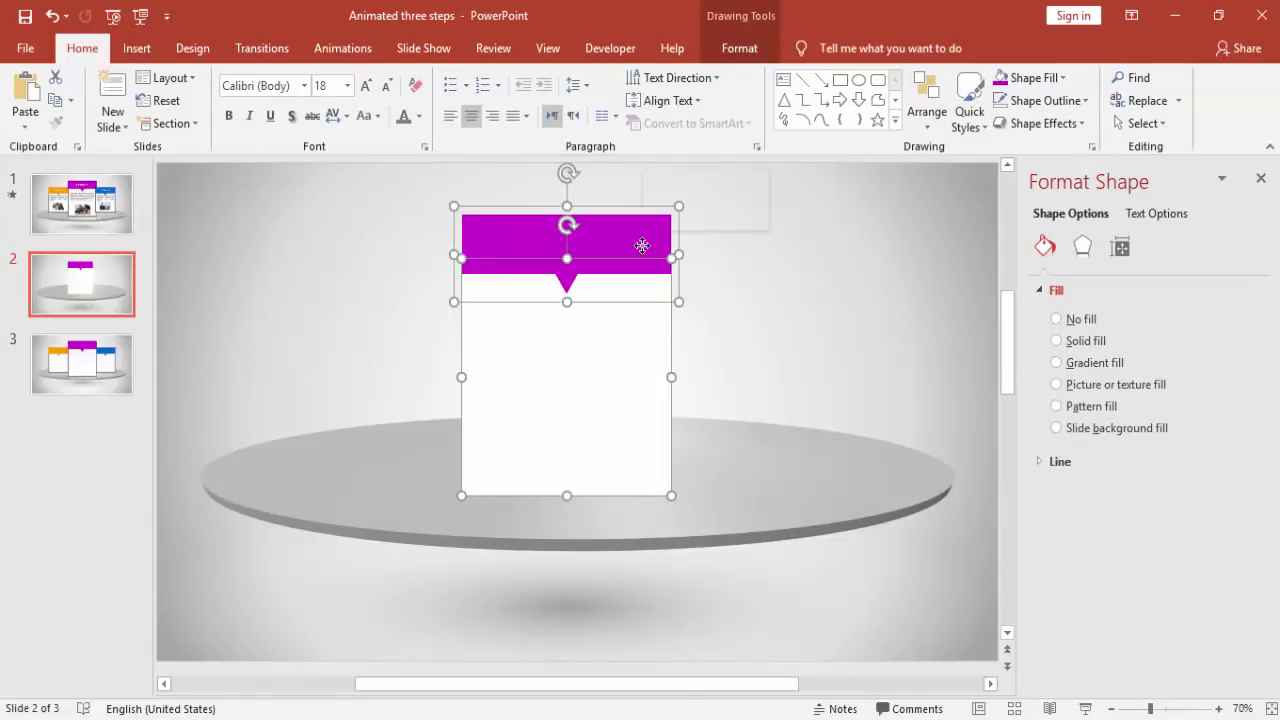
Group the white card with its magenta header and triangle tab.
right_click(642, 246)
mouse_move(730, 361)
click(816, 362)
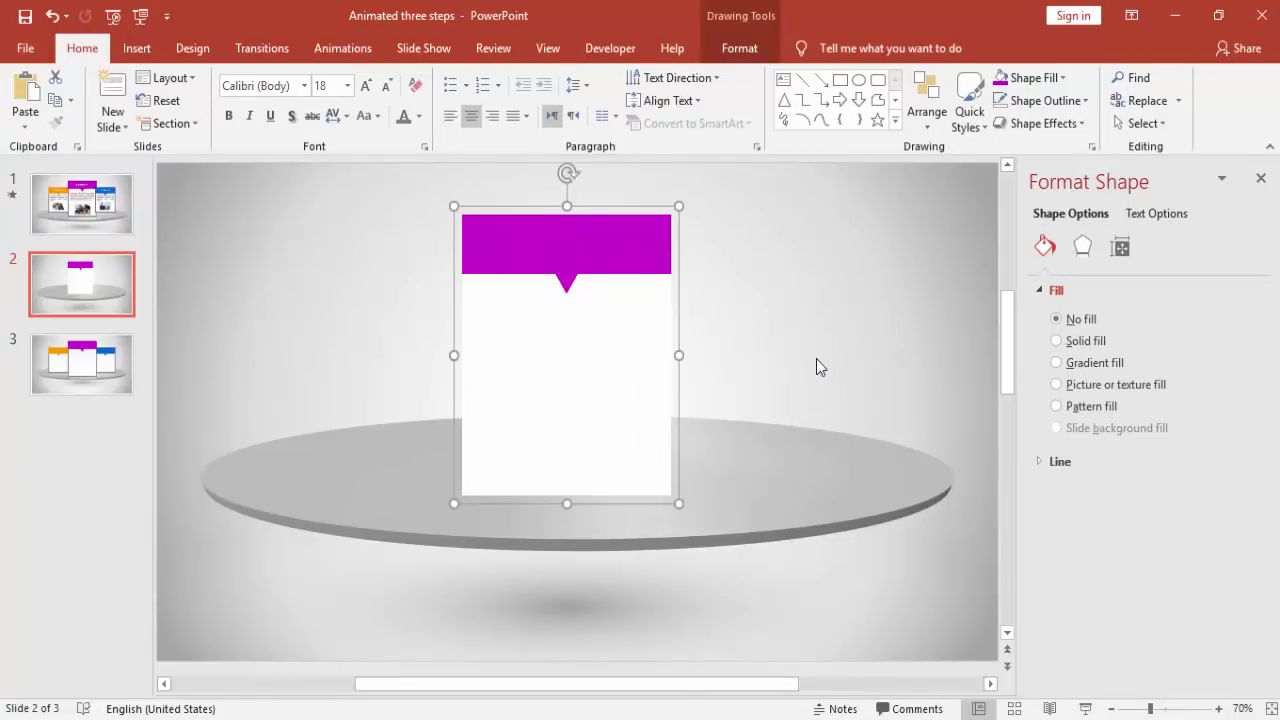
click(819, 326)
click(617, 342)
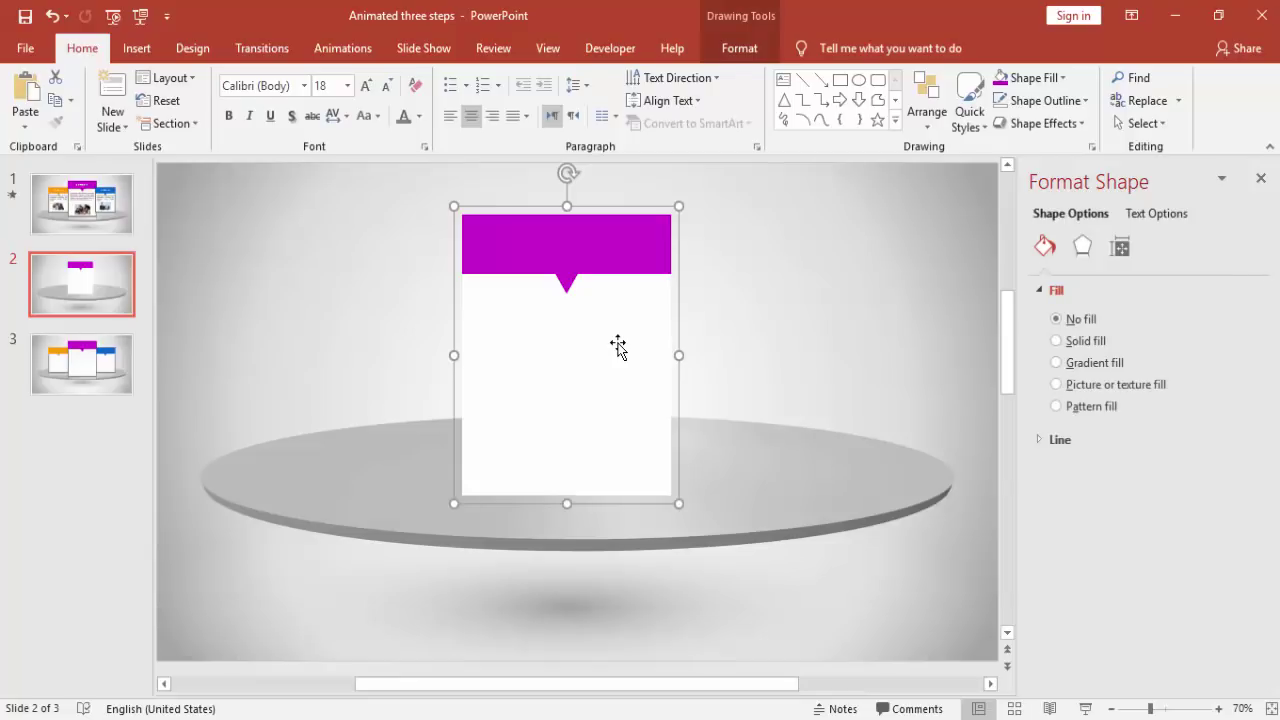
Give the grouped card a reflection preset and shorten the reflection size.
click(1085, 250)
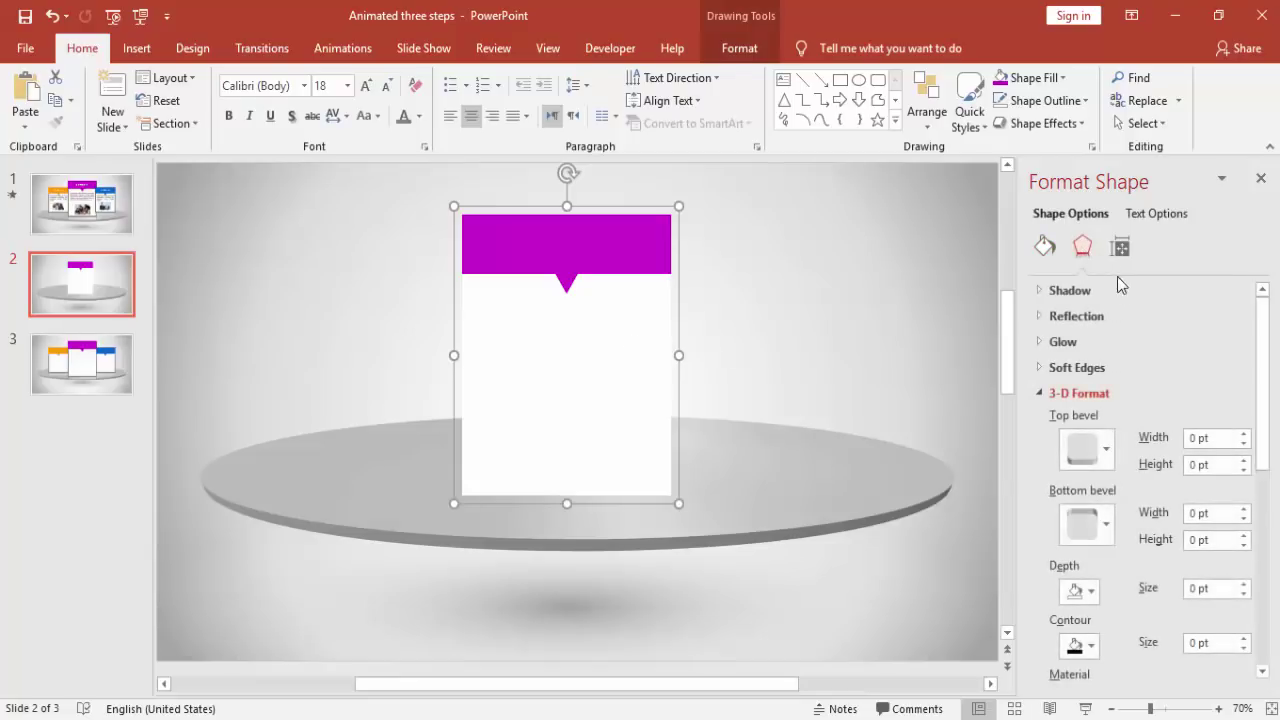
click(1110, 290)
click(1040, 290)
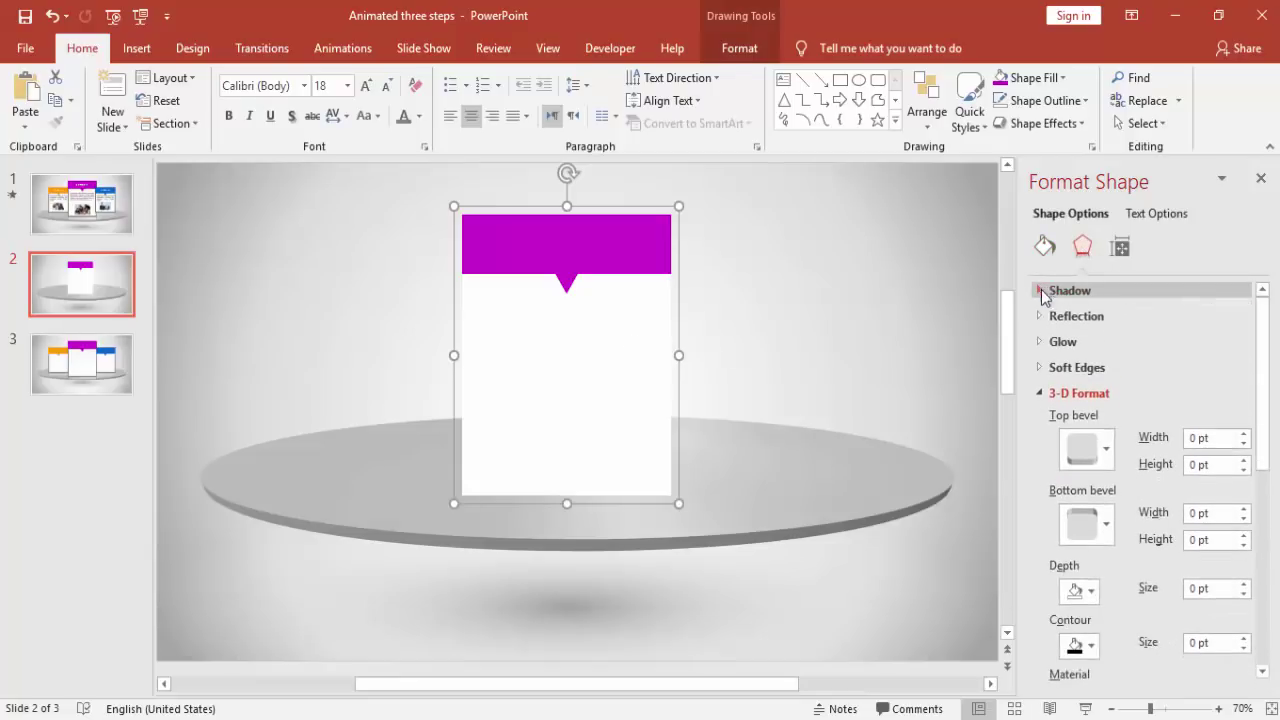
click(1100, 316)
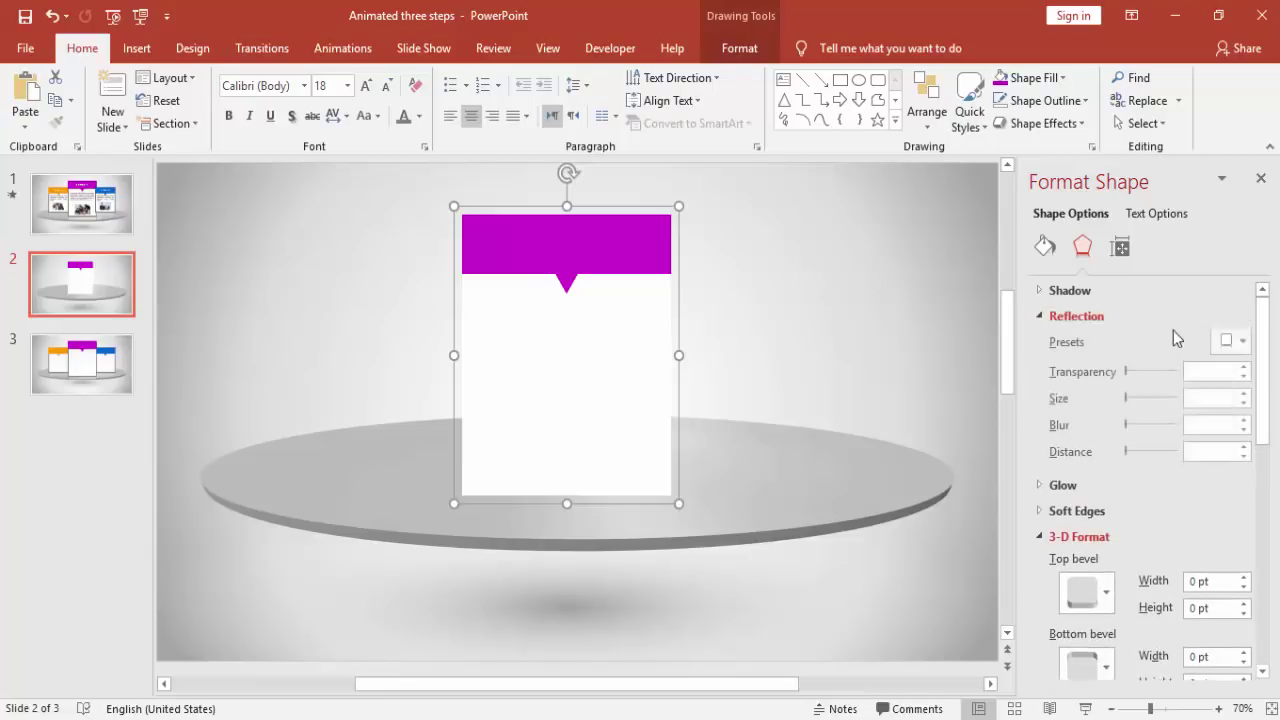
click(1237, 342)
click(1124, 486)
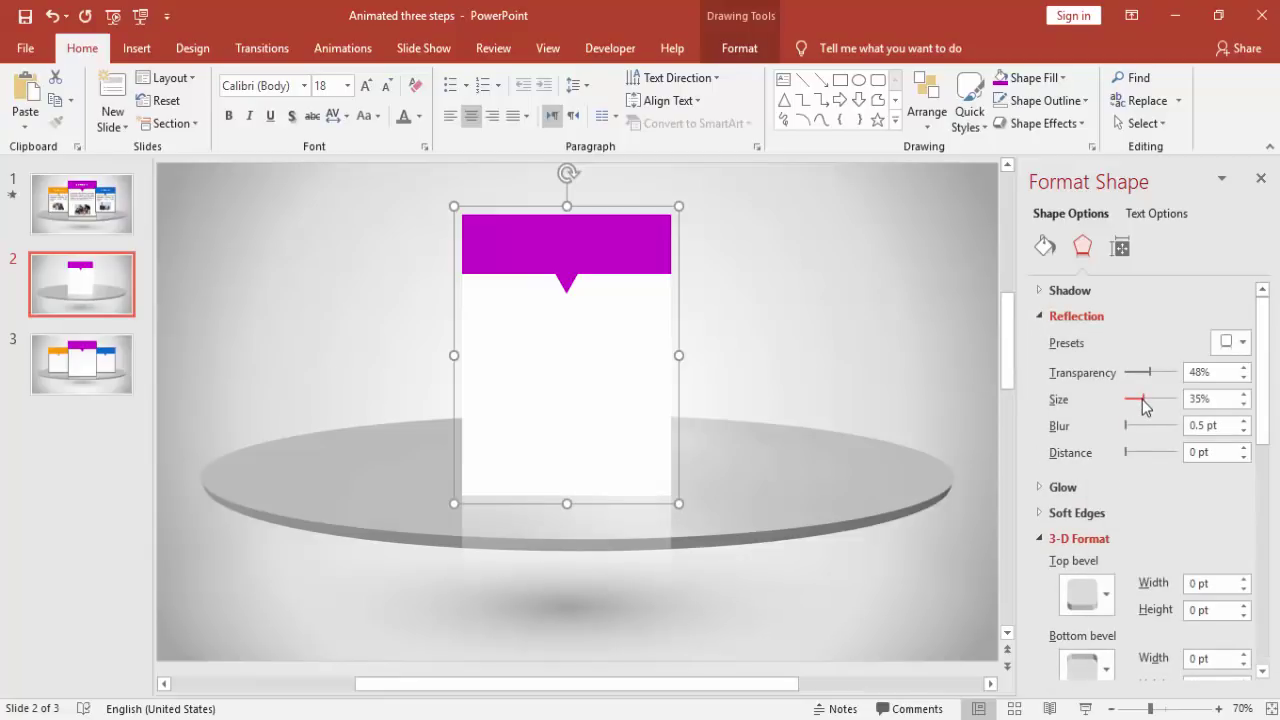
drag(1136, 399, 1133, 399)
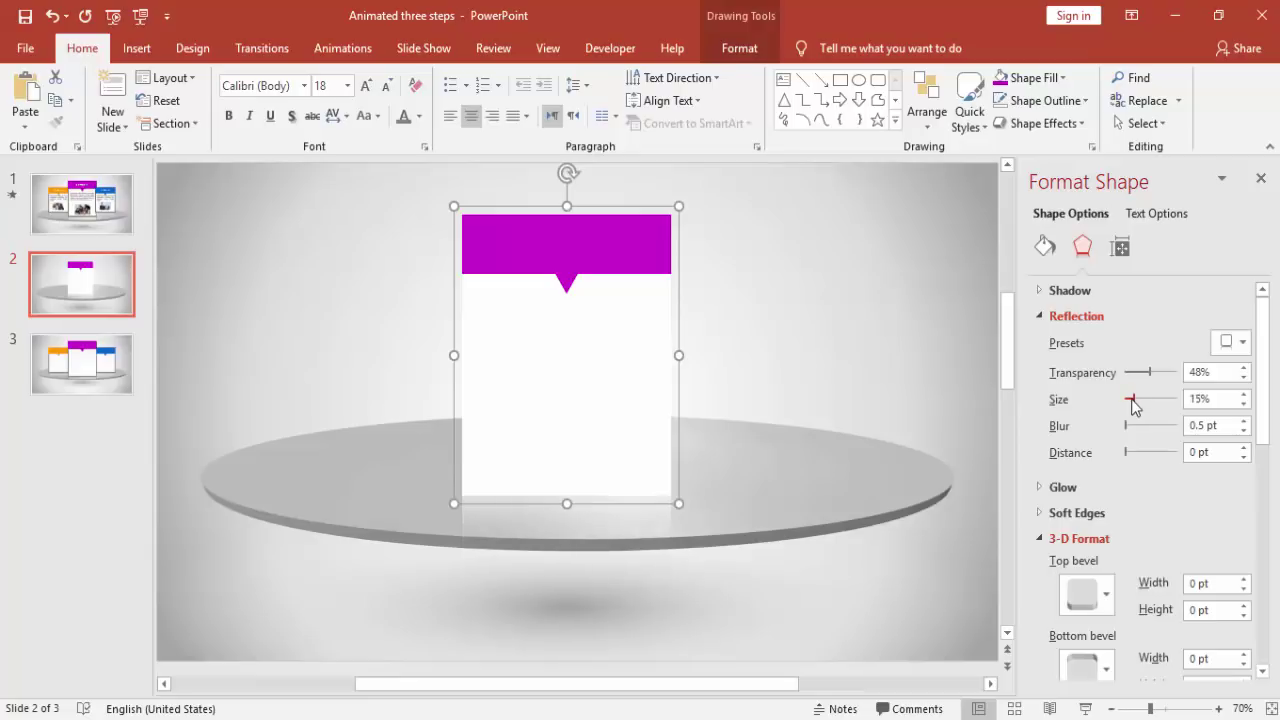
Widen the card and centre it on the gray disc.
click(790, 311)
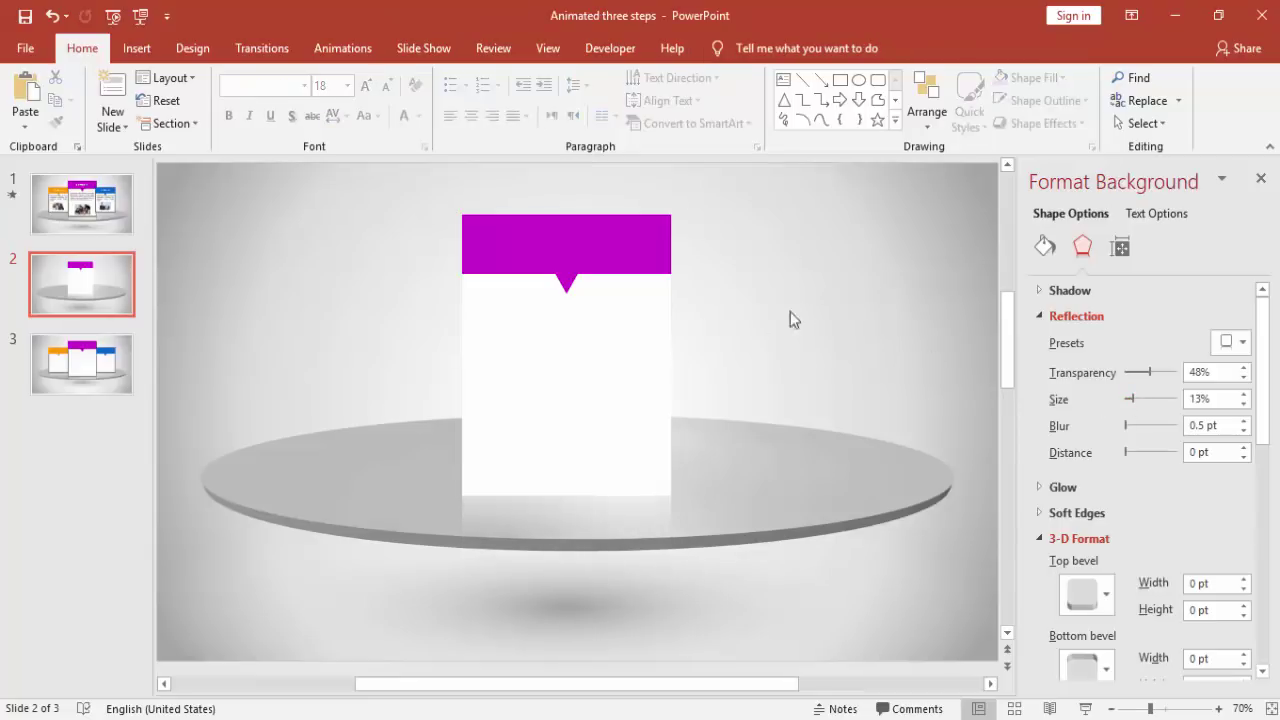
click(604, 364)
drag(592, 365, 712, 352)
drag(634, 423, 621, 420)
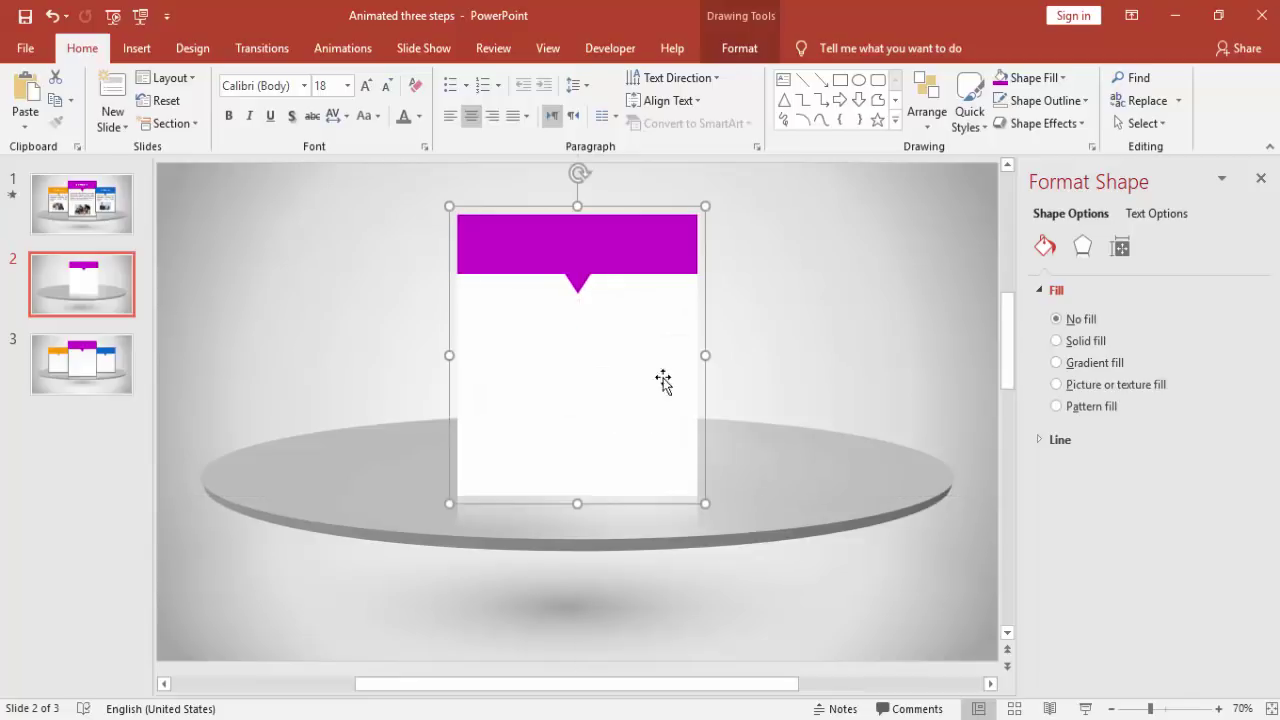
click(789, 313)
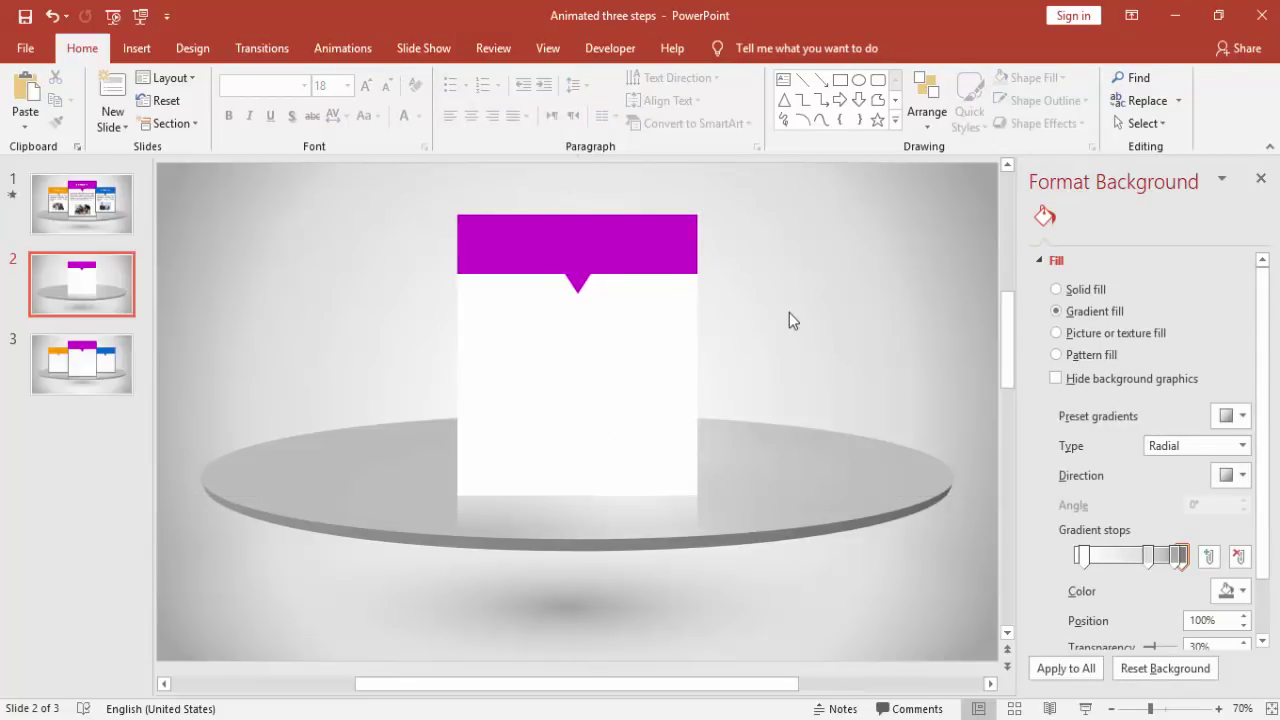
click(128, 50)
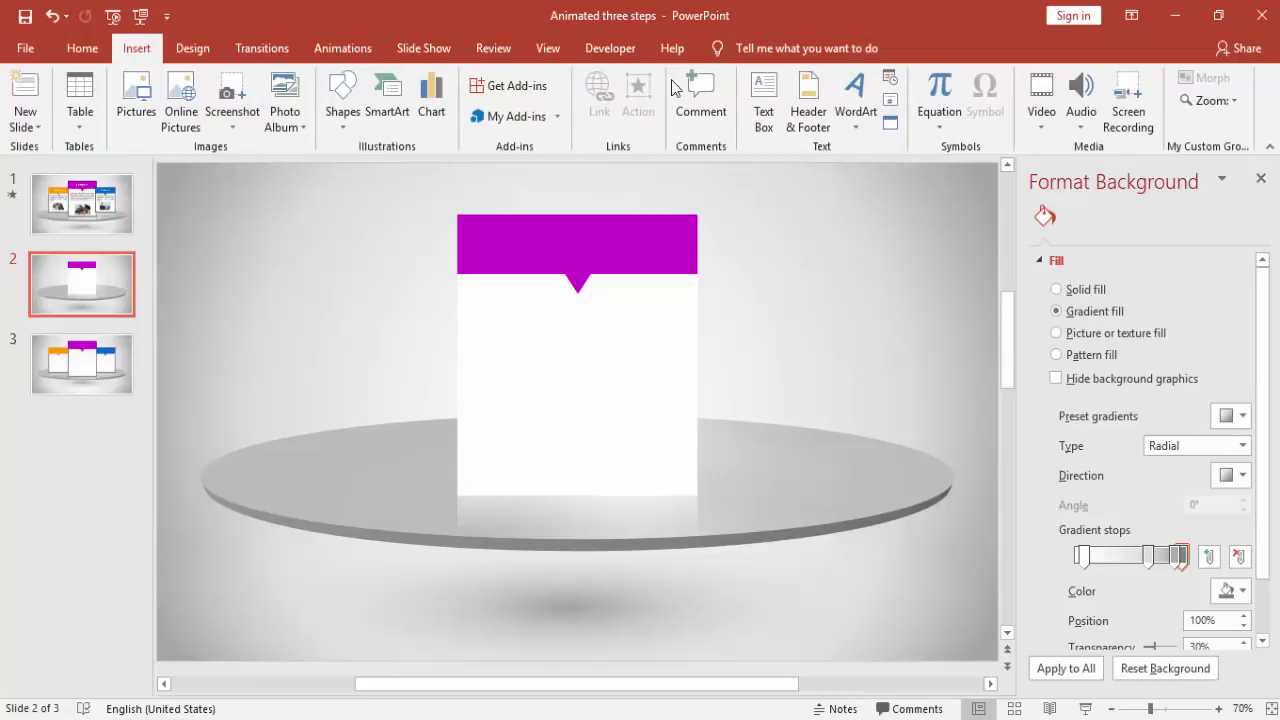
Add an 'OPTION 1' text box set in bold, centred Helvetica.
click(763, 92)
drag(749, 209, 882, 275)
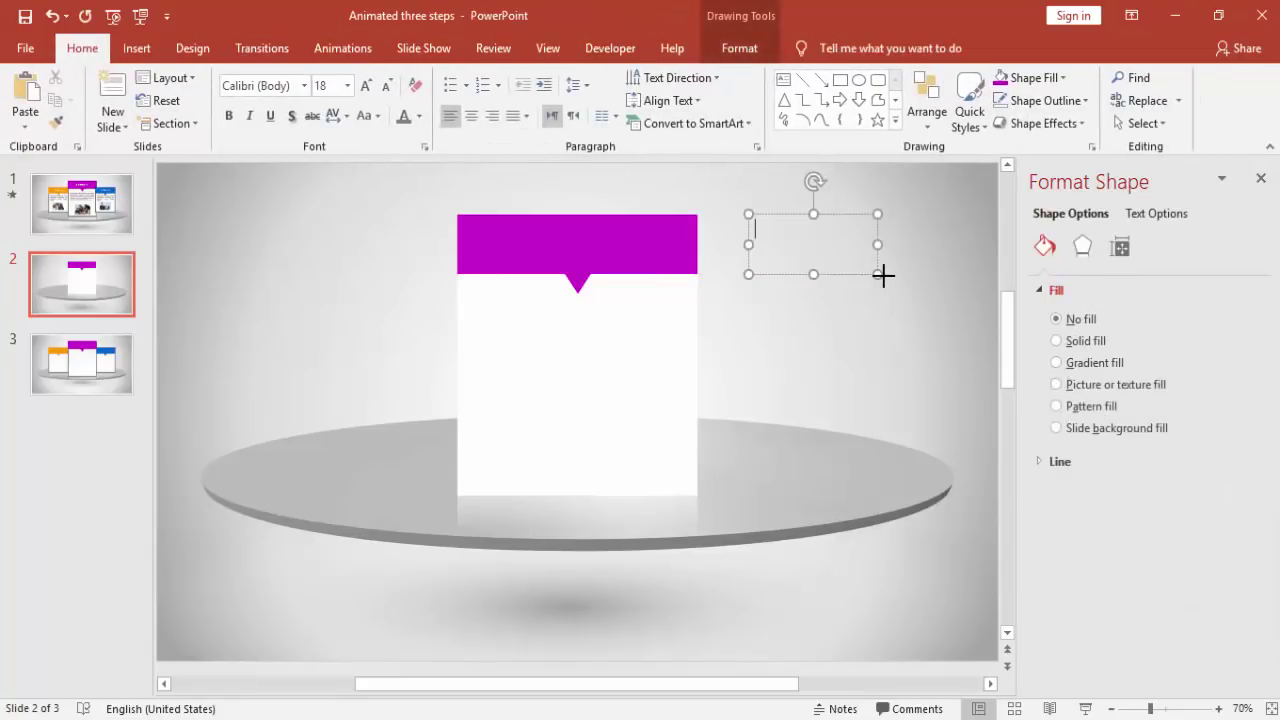
text(OPTION 1)
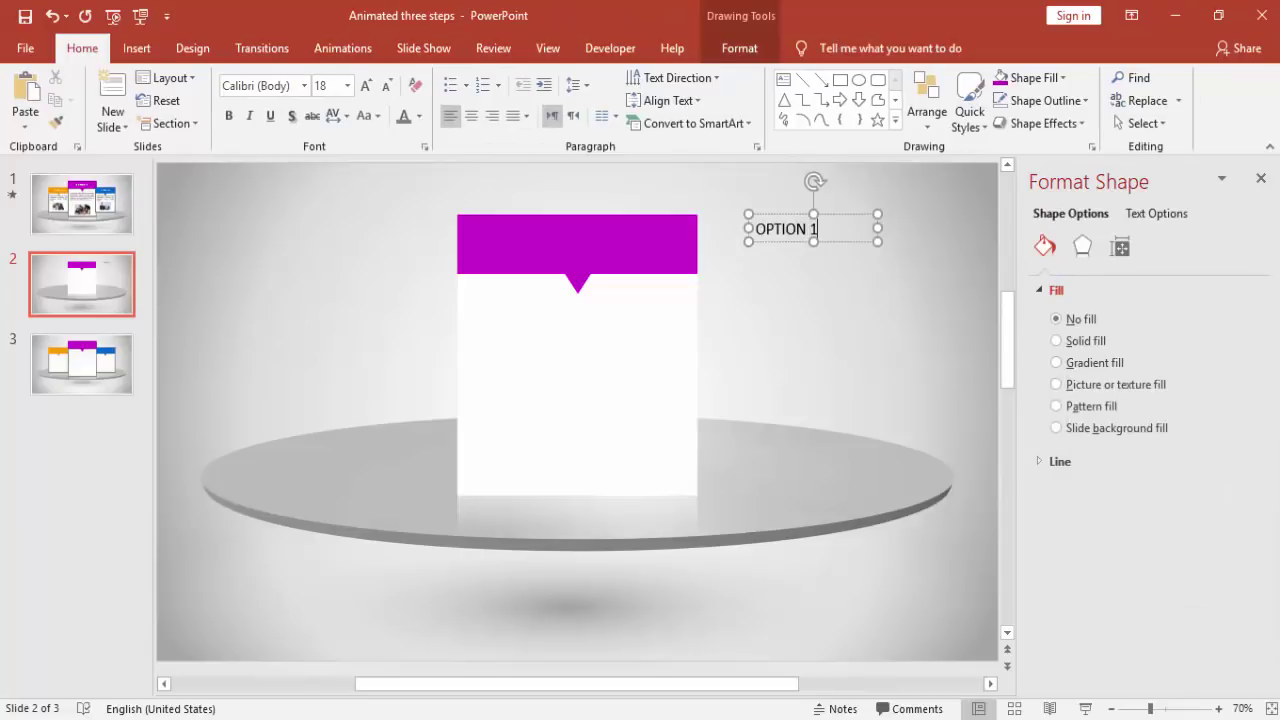
click(852, 214)
click(228, 115)
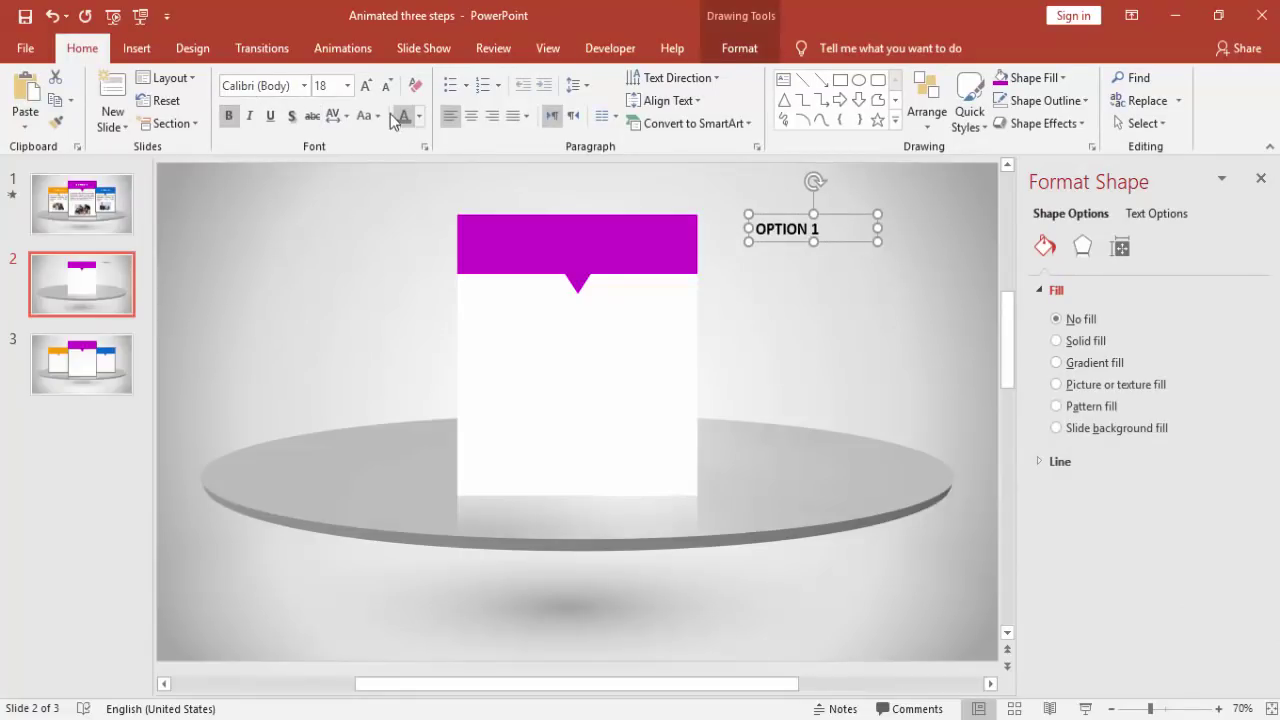
click(280, 85)
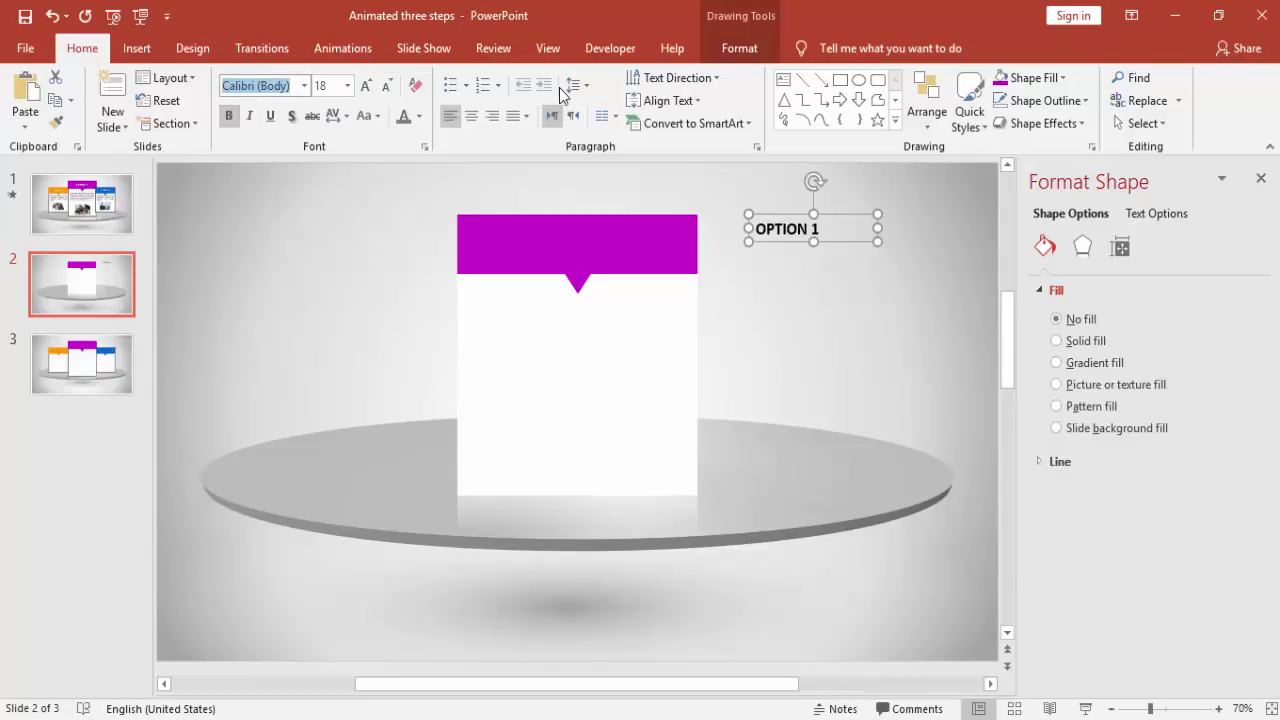
text(Helvetica)
key(Return)
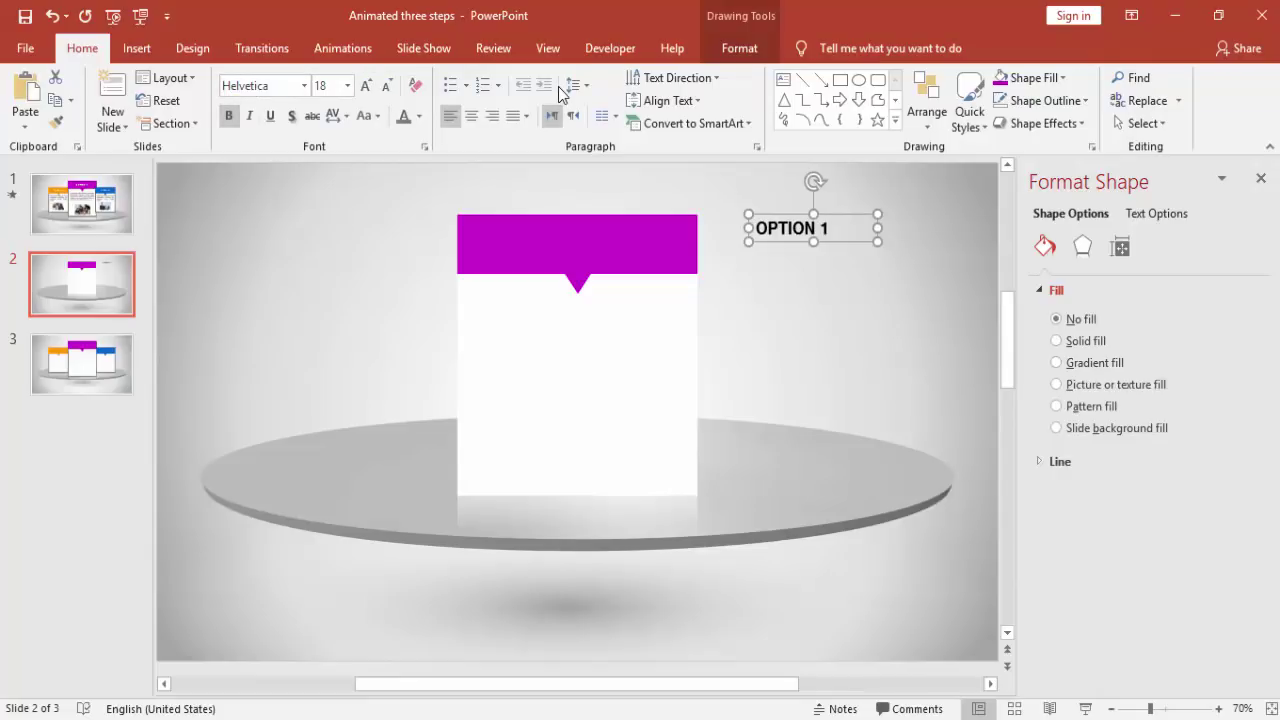
click(471, 117)
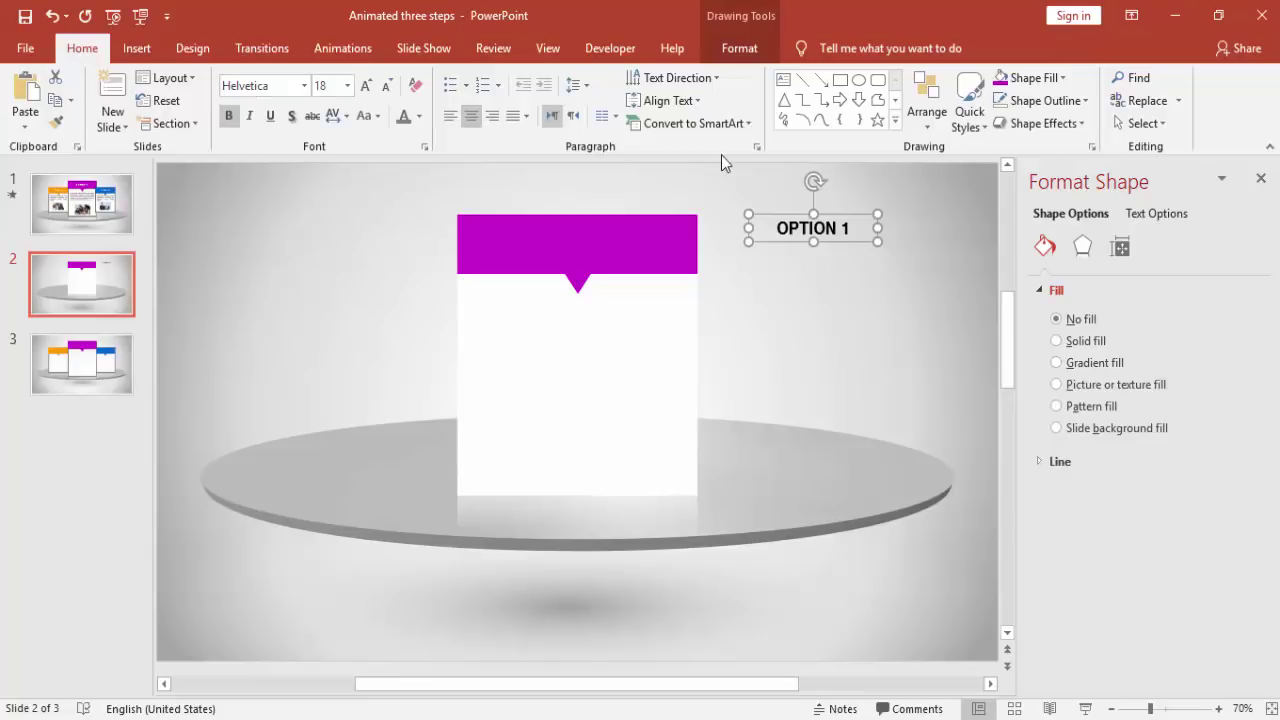
Place the OPTION 1 label on the purple header, enlarged to 20 pt in white.
drag(770, 218, 539, 231)
click(366, 85)
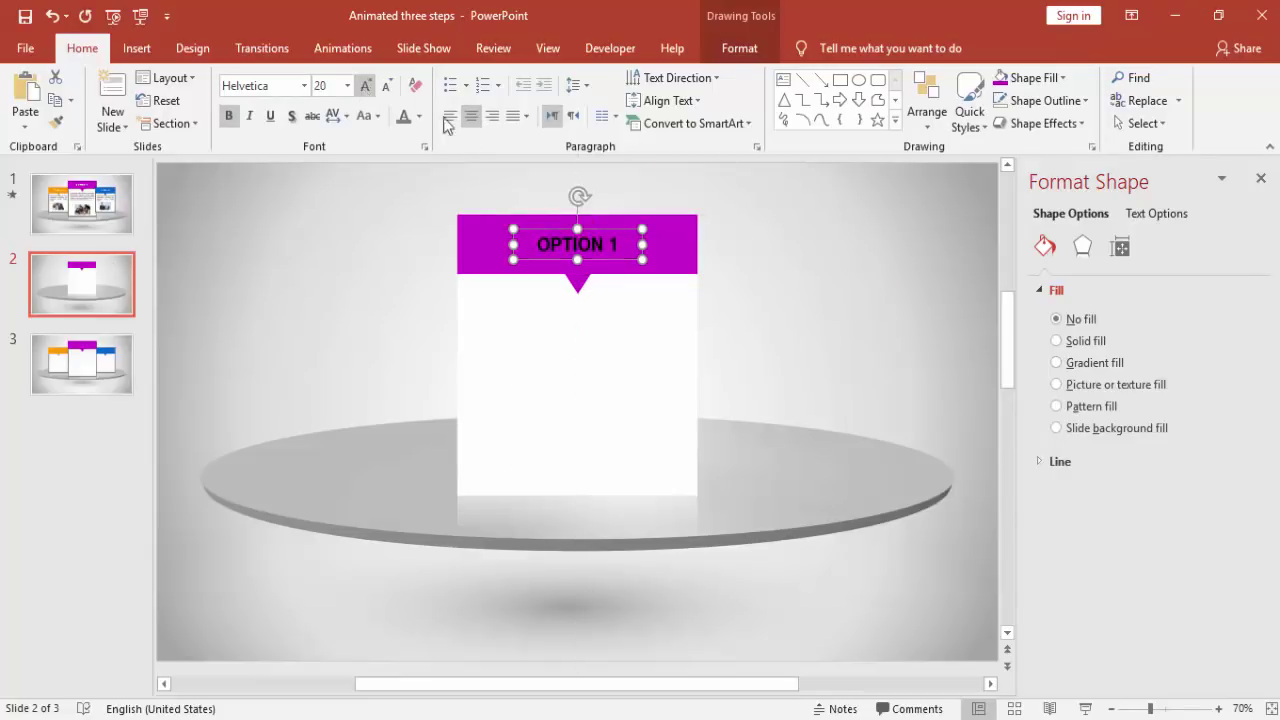
click(419, 116)
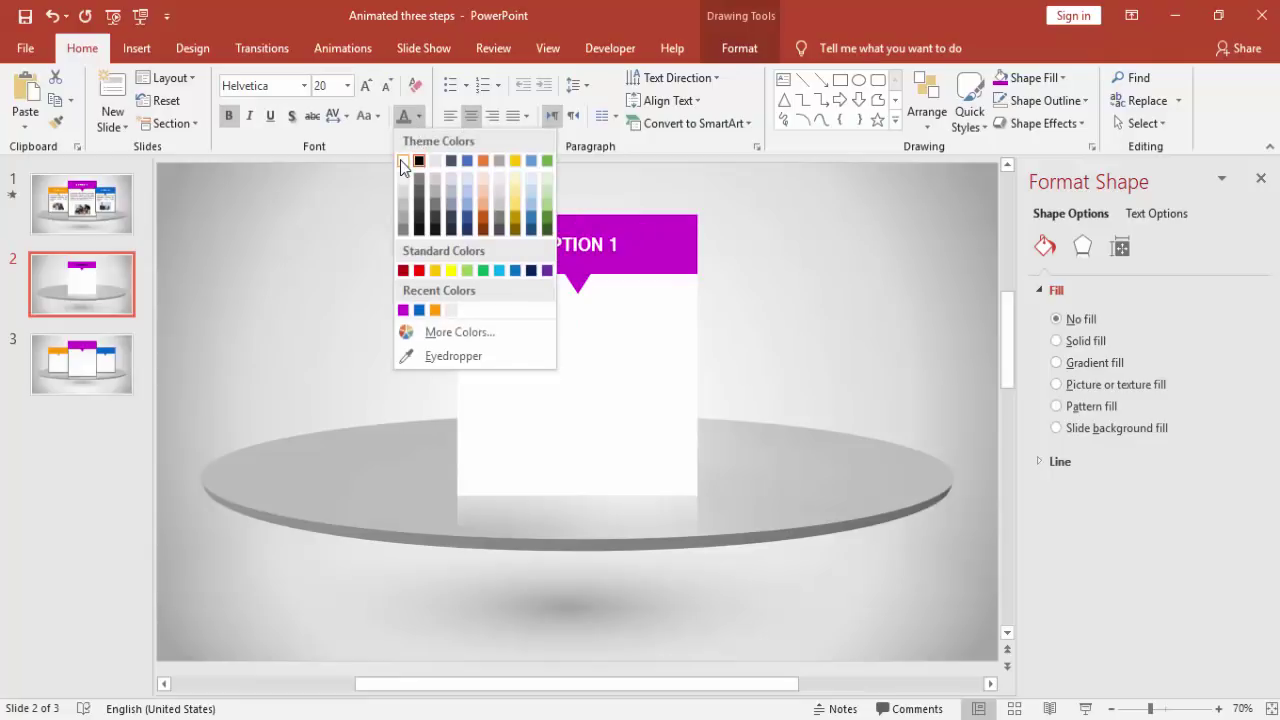
click(407, 160)
drag(604, 234, 607, 232)
key(ctrl+z)
key(ctrl+z)
key(ctrl+z)
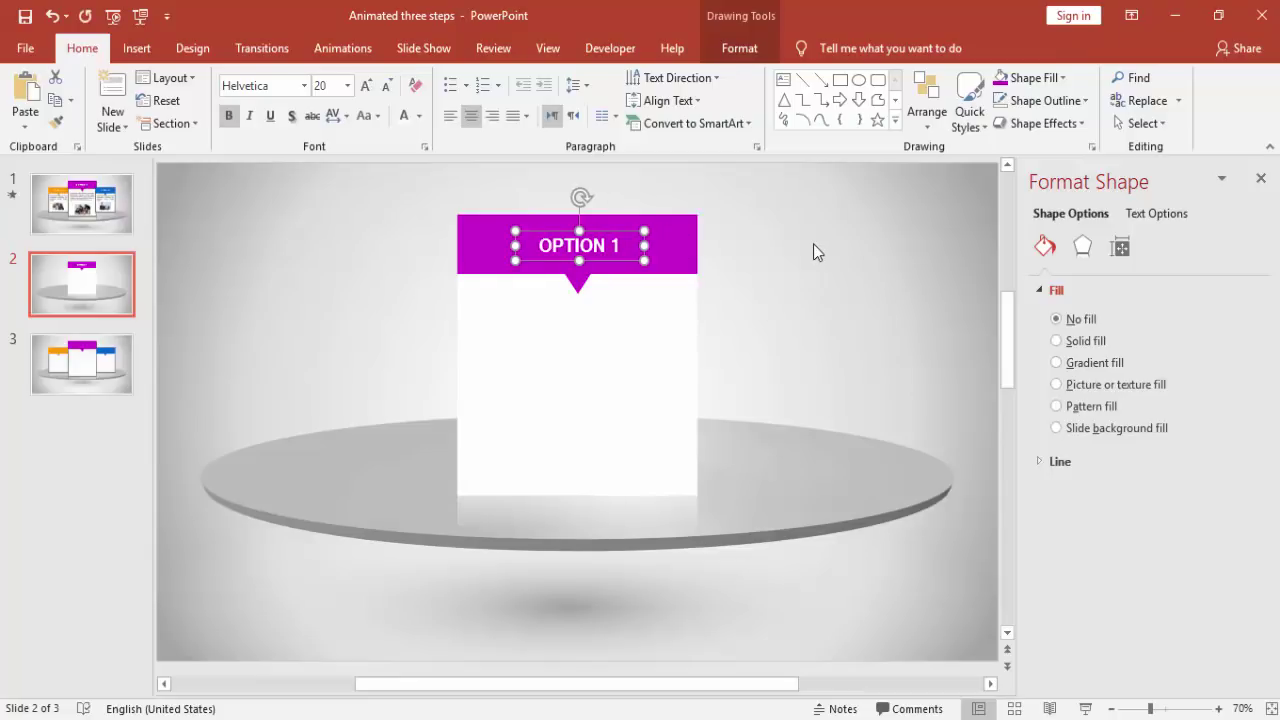
click(805, 252)
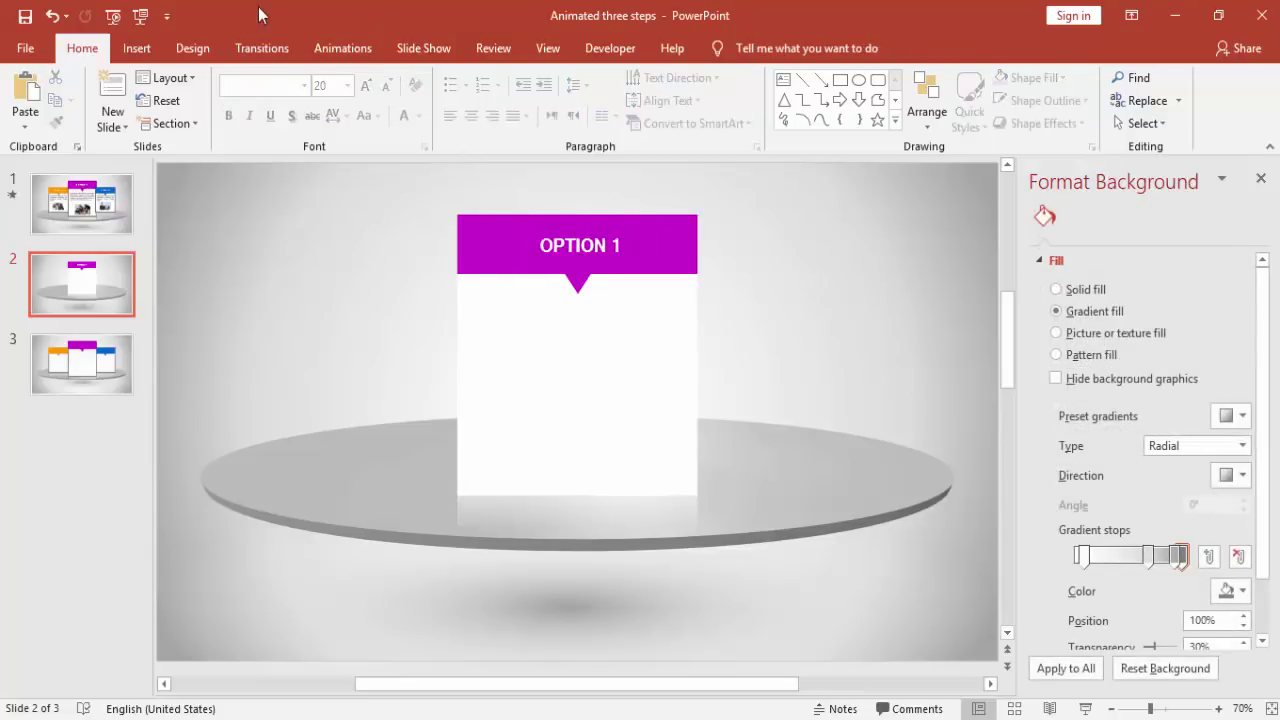
click(142, 48)
Insert the Employee 1a photo and resize it to about 1.9" wide on the lower card.
click(135, 102)
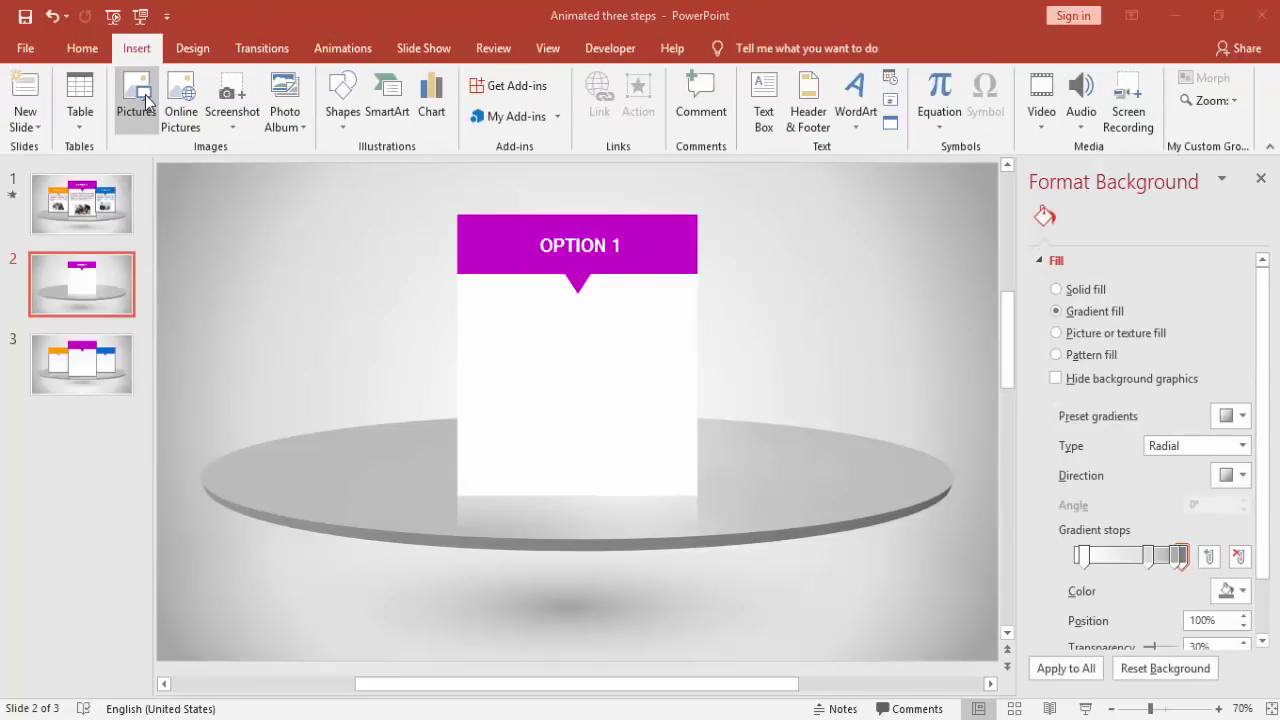
drag(541, 153, 541, 198)
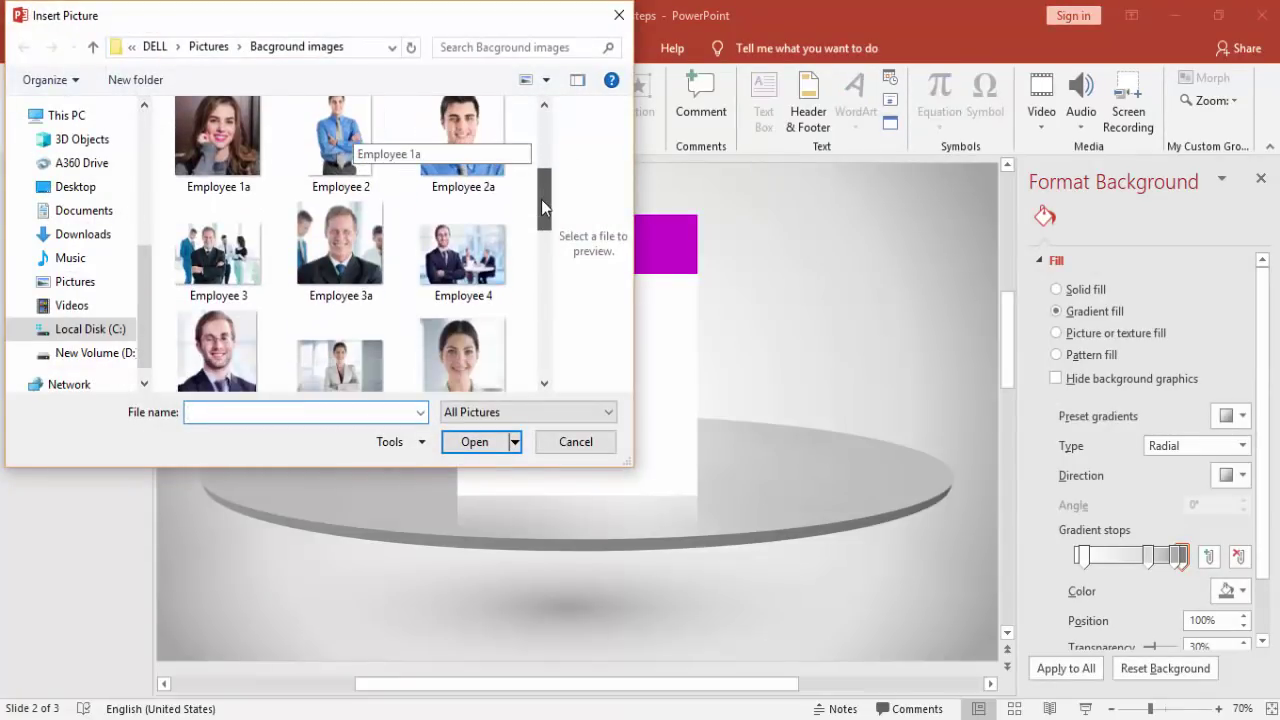
double_click(234, 166)
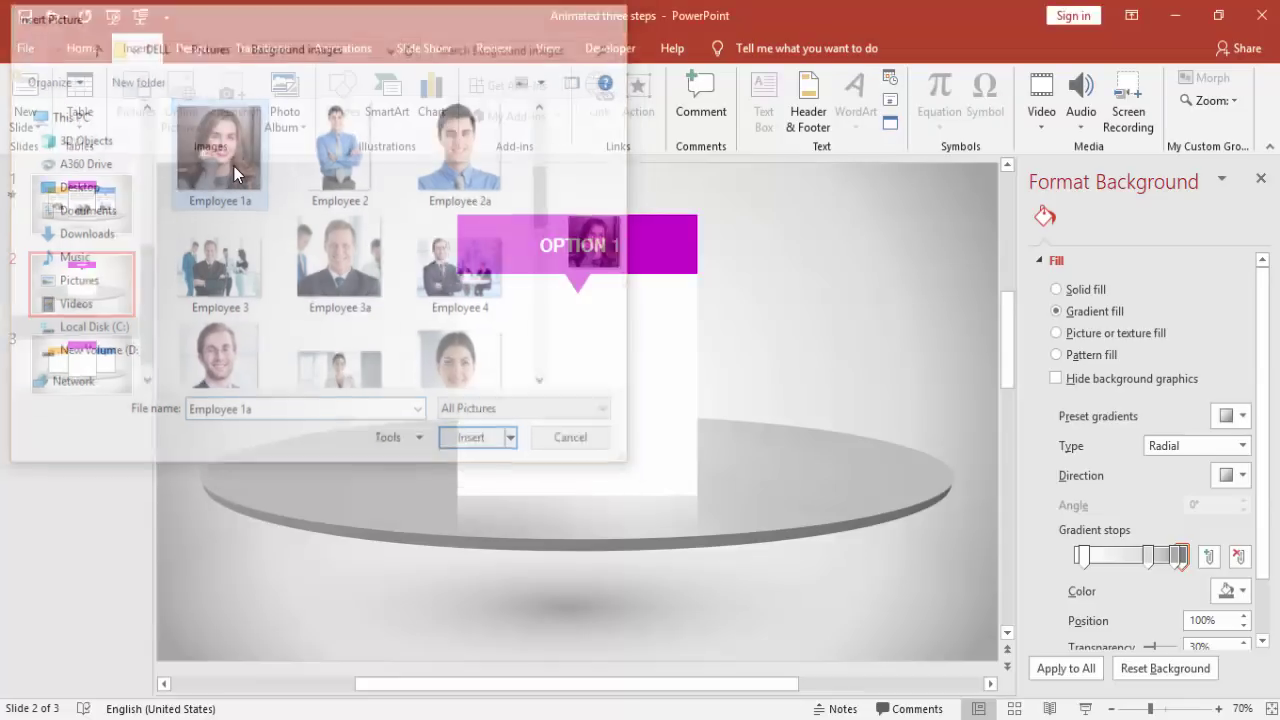
drag(505, 342, 549, 375)
drag(622, 462, 637, 431)
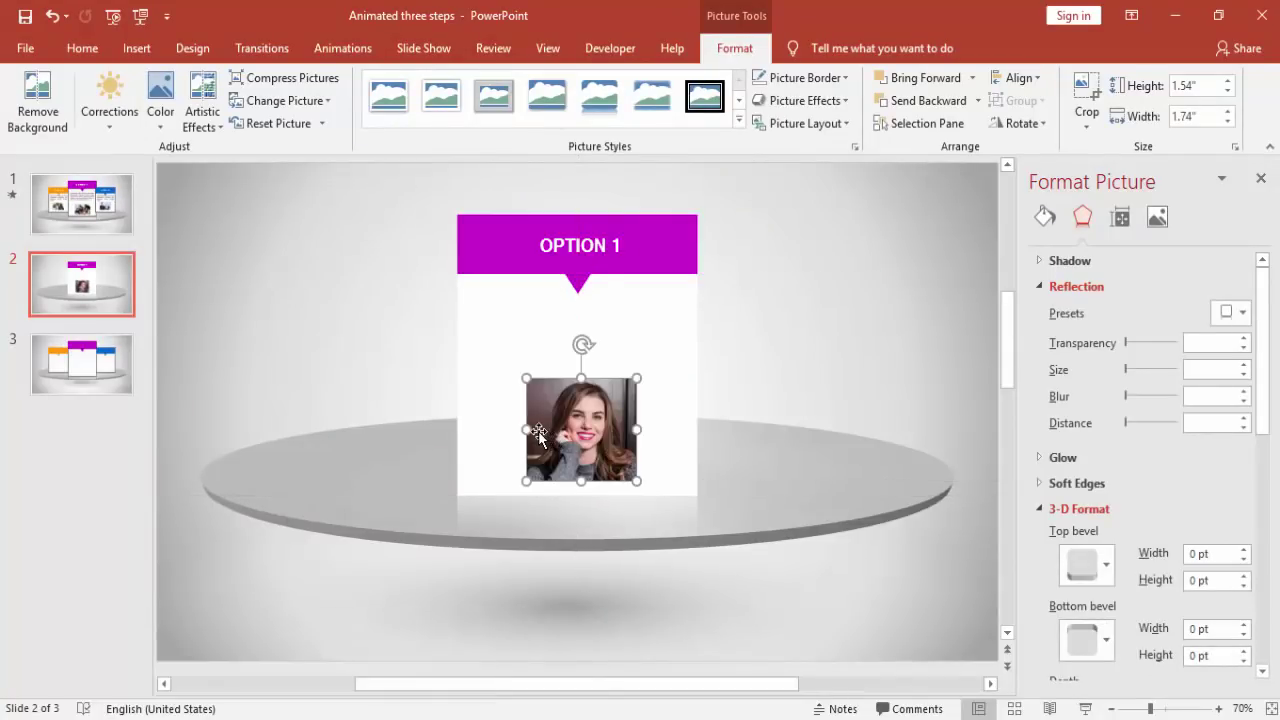
drag(527, 429, 585, 432)
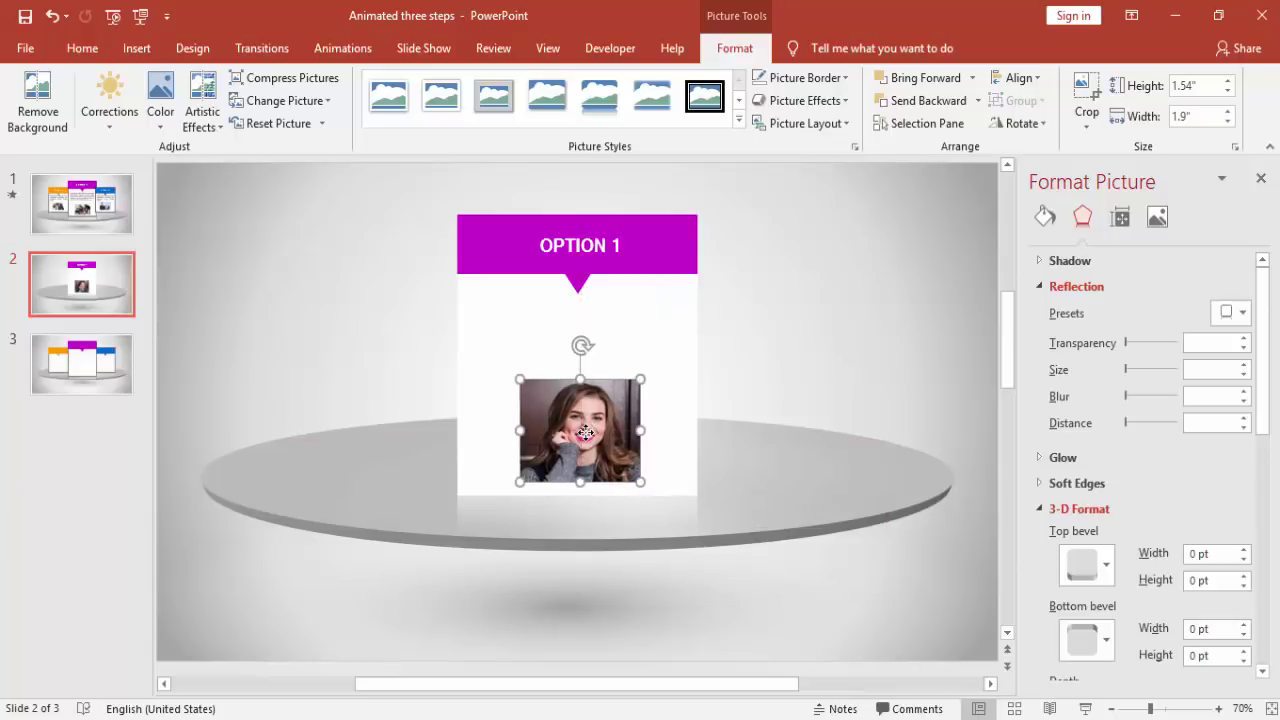
click(304, 300)
Draw an empty text box to the left of the card.
click(152, 48)
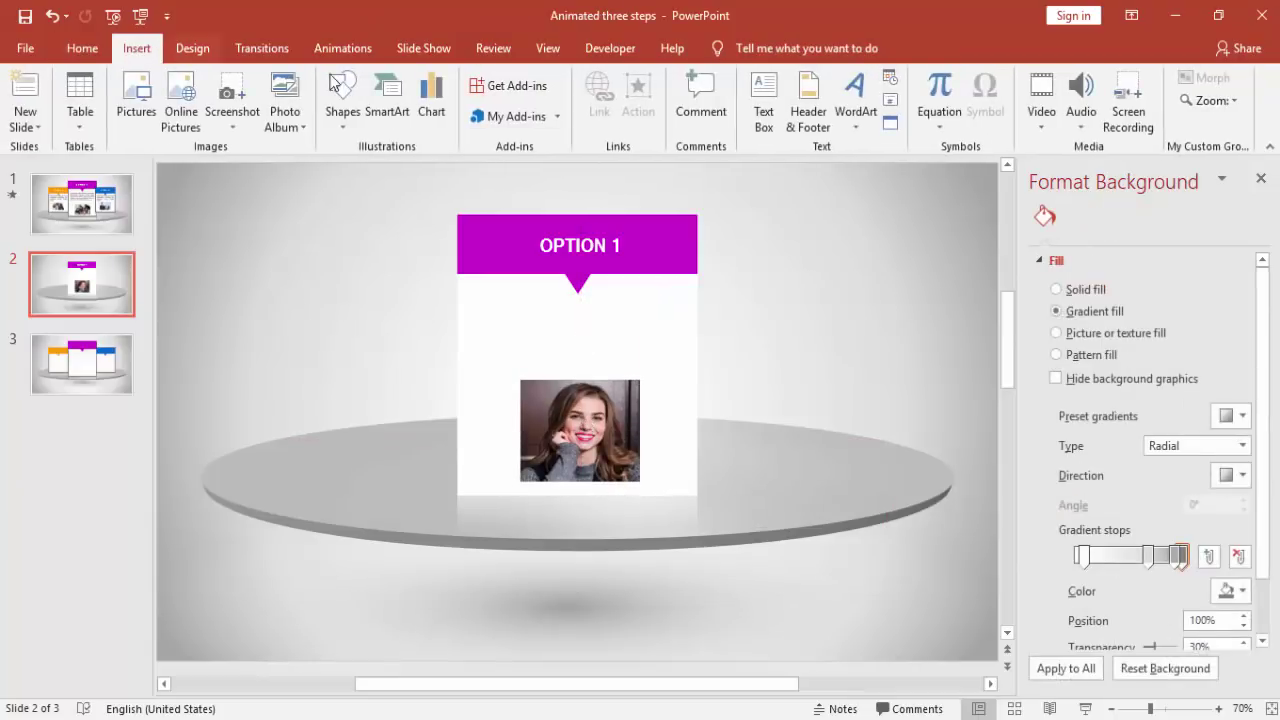
click(763, 100)
drag(233, 243, 488, 378)
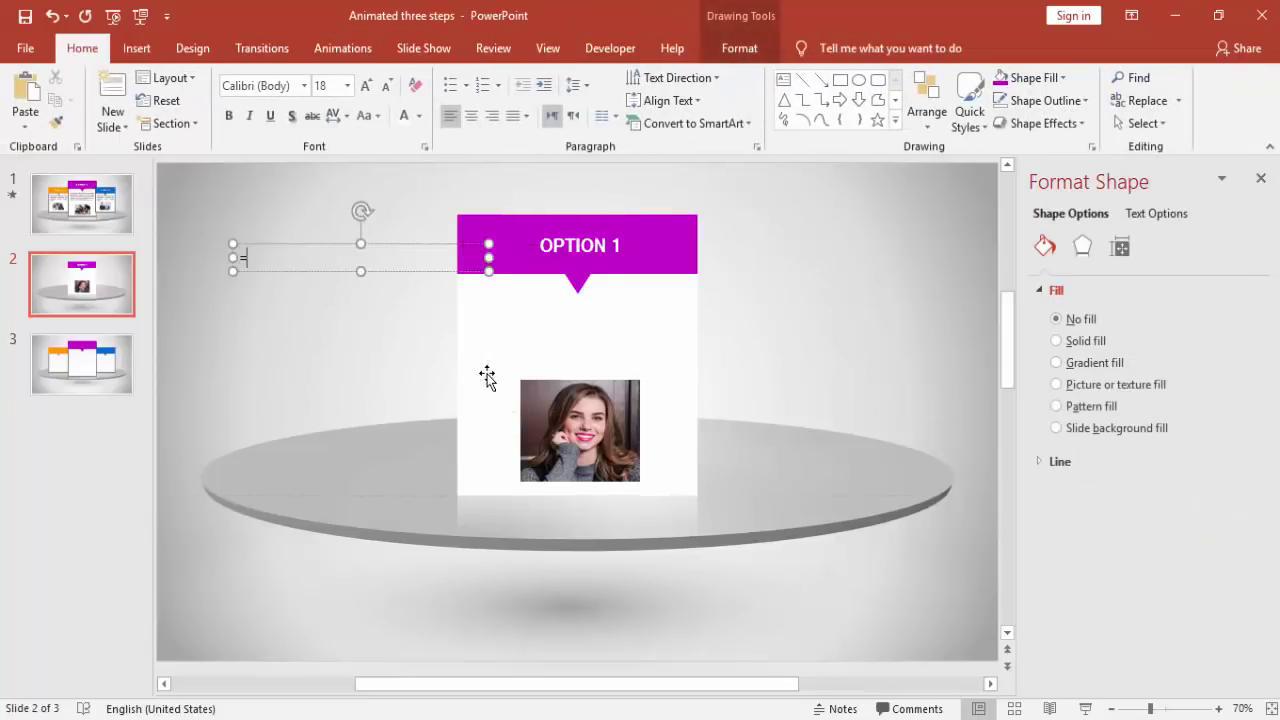
Fill the text box with =lorem(1) text, justified at 12 pt, placed under the OPTION 1 header.
text(=lorem(1))
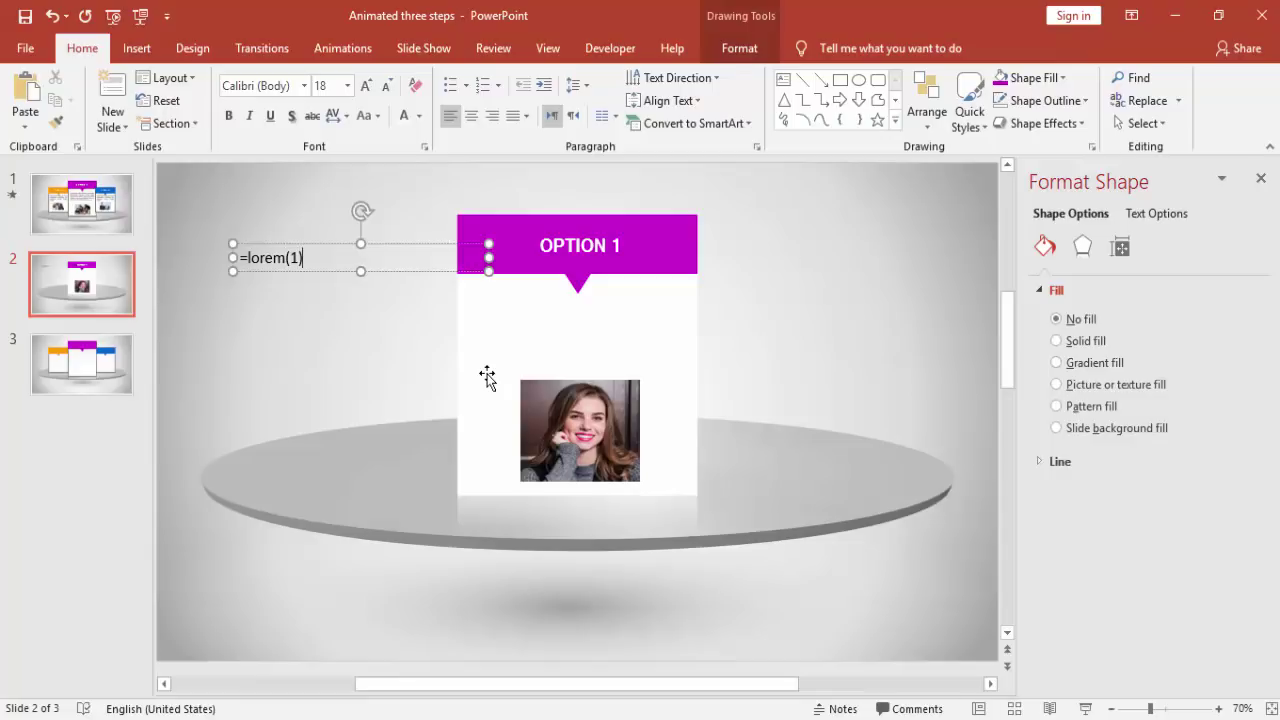
key(Return)
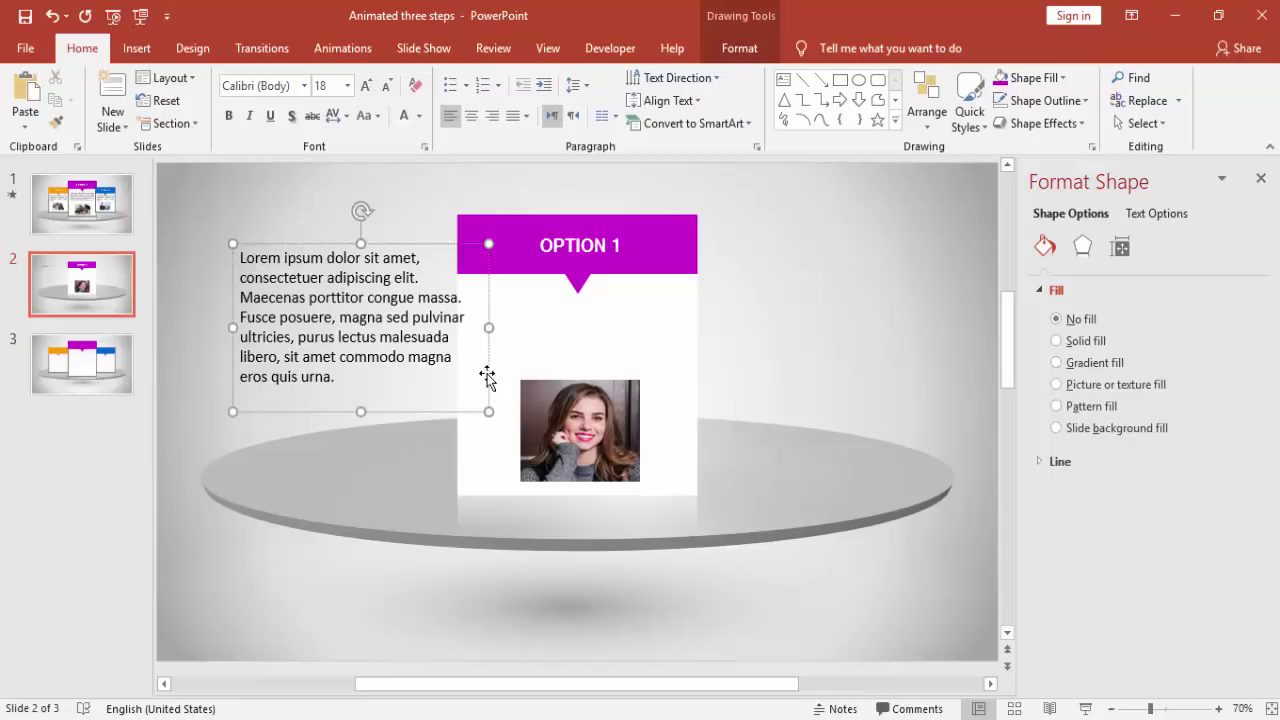
click(340, 244)
click(525, 116)
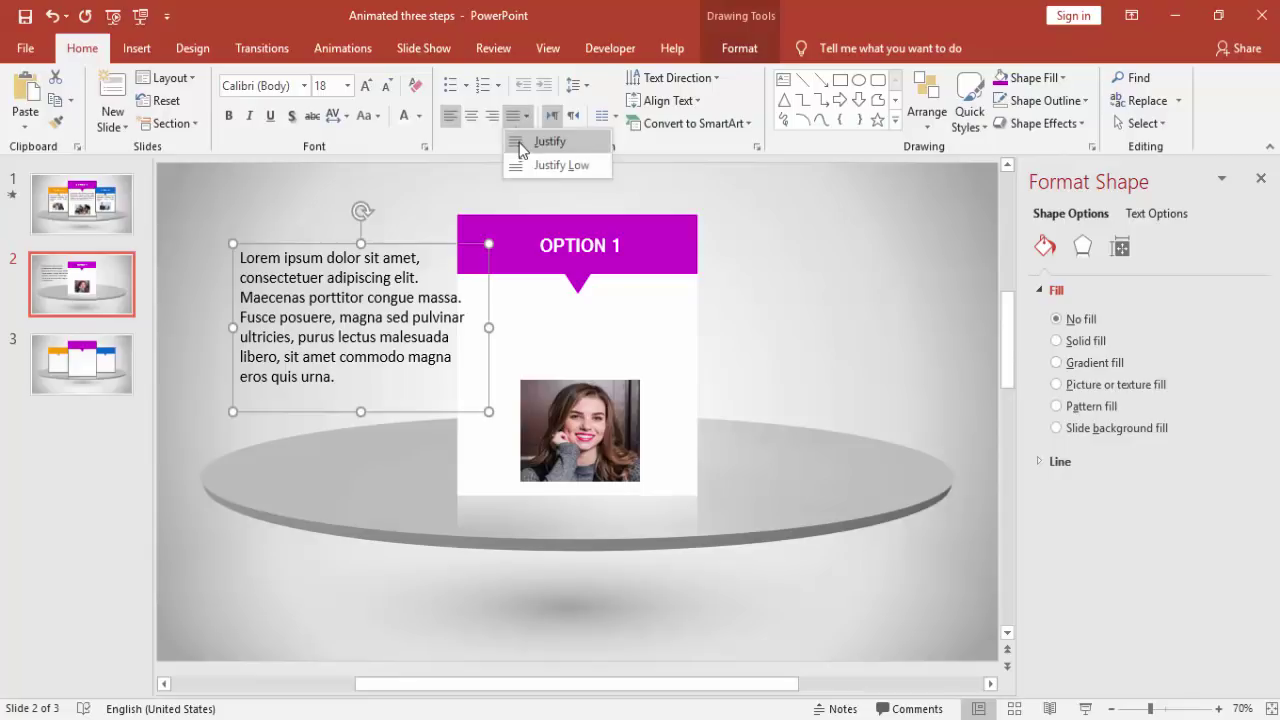
click(520, 148)
click(387, 88)
click(387, 88)
click(387, 88)
drag(405, 244, 622, 284)
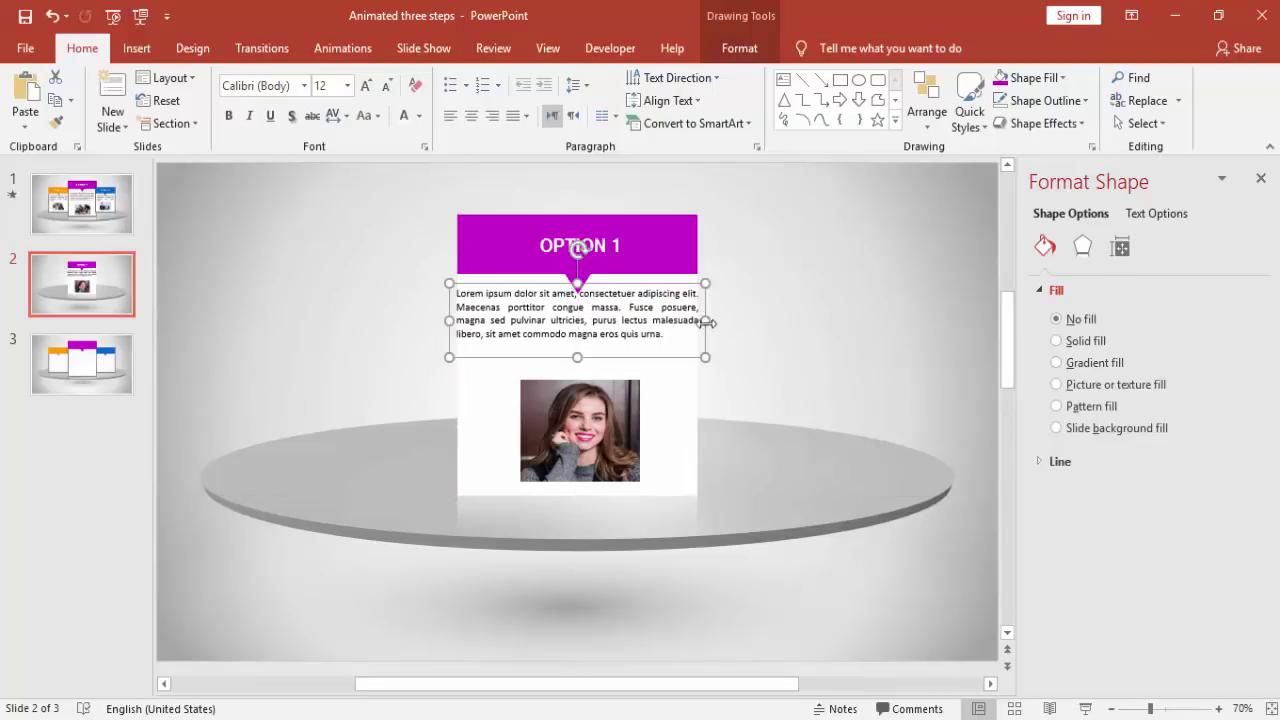
drag(704, 320, 690, 326)
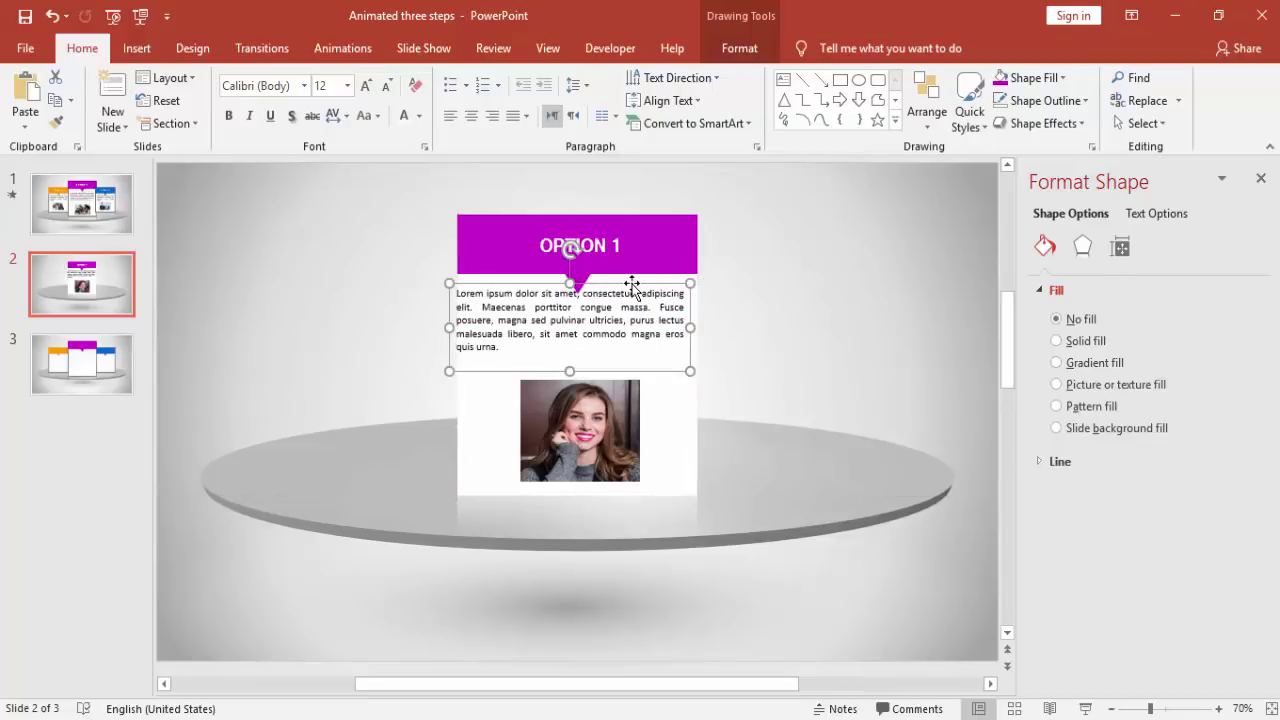
drag(633, 287, 643, 300)
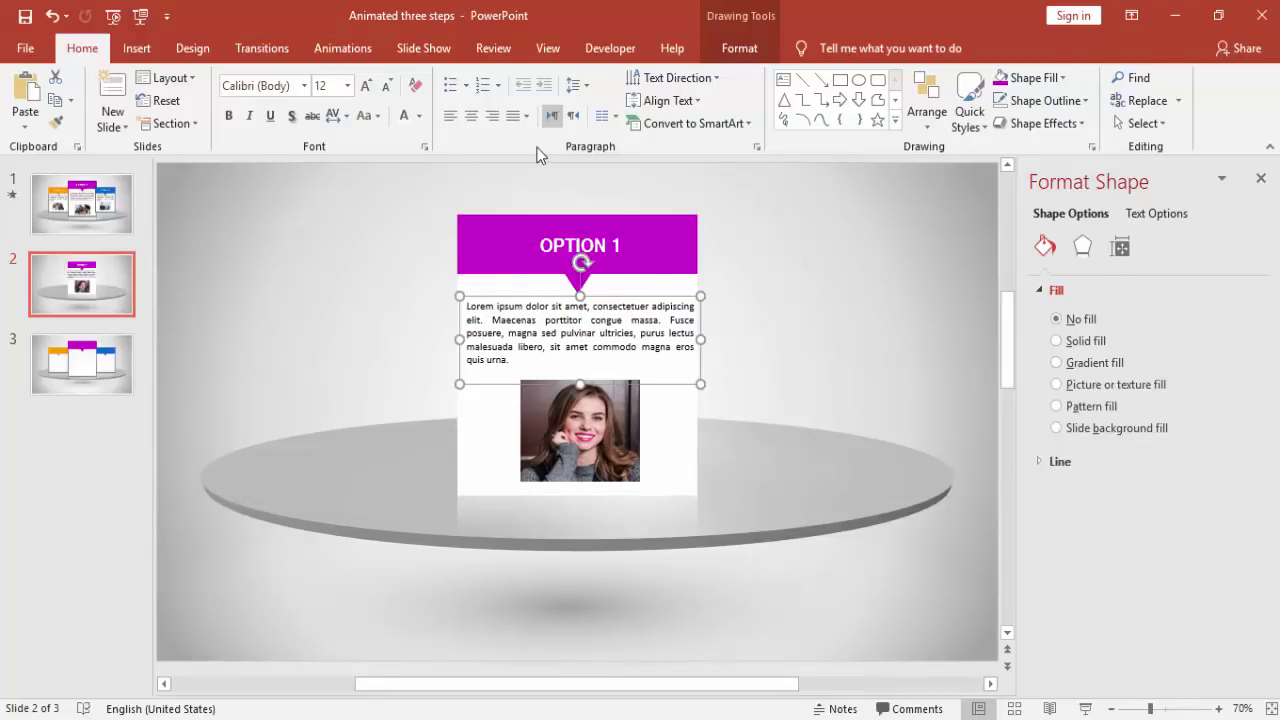
Colour the paragraph dark grey and centre it horizontally on the card.
click(419, 116)
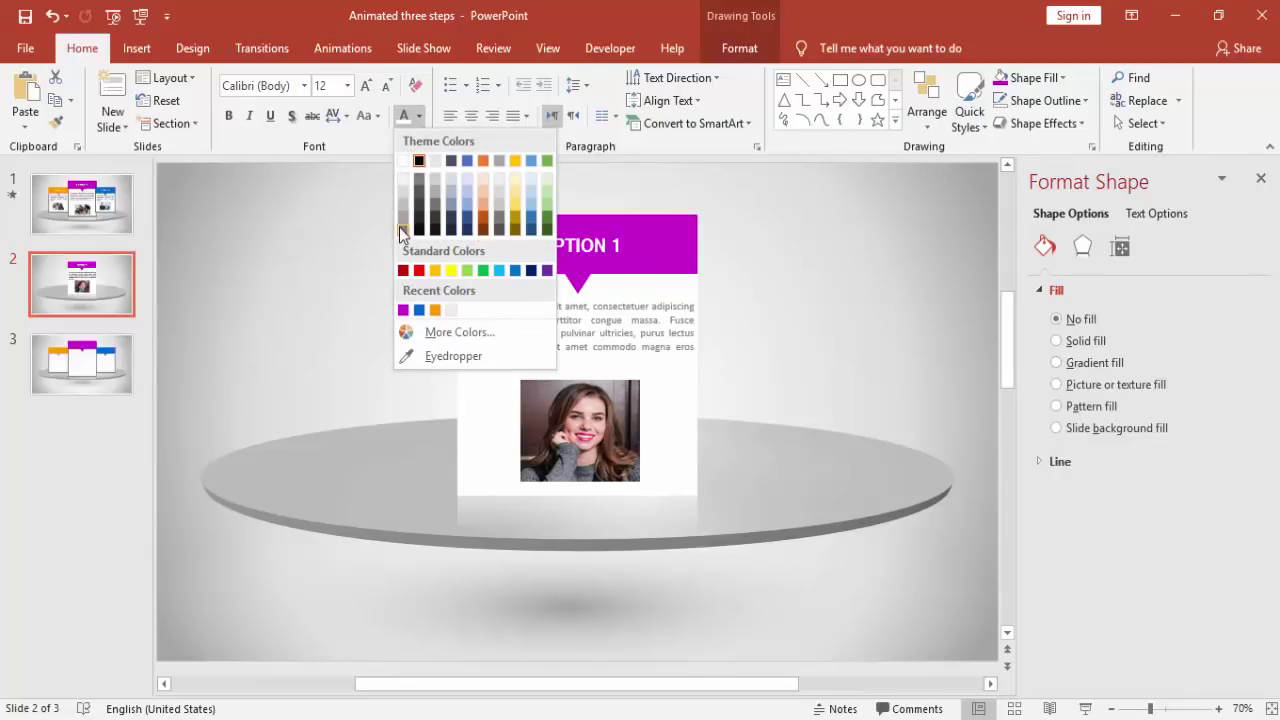
click(399, 227)
click(486, 294)
drag(486, 294, 486, 297)
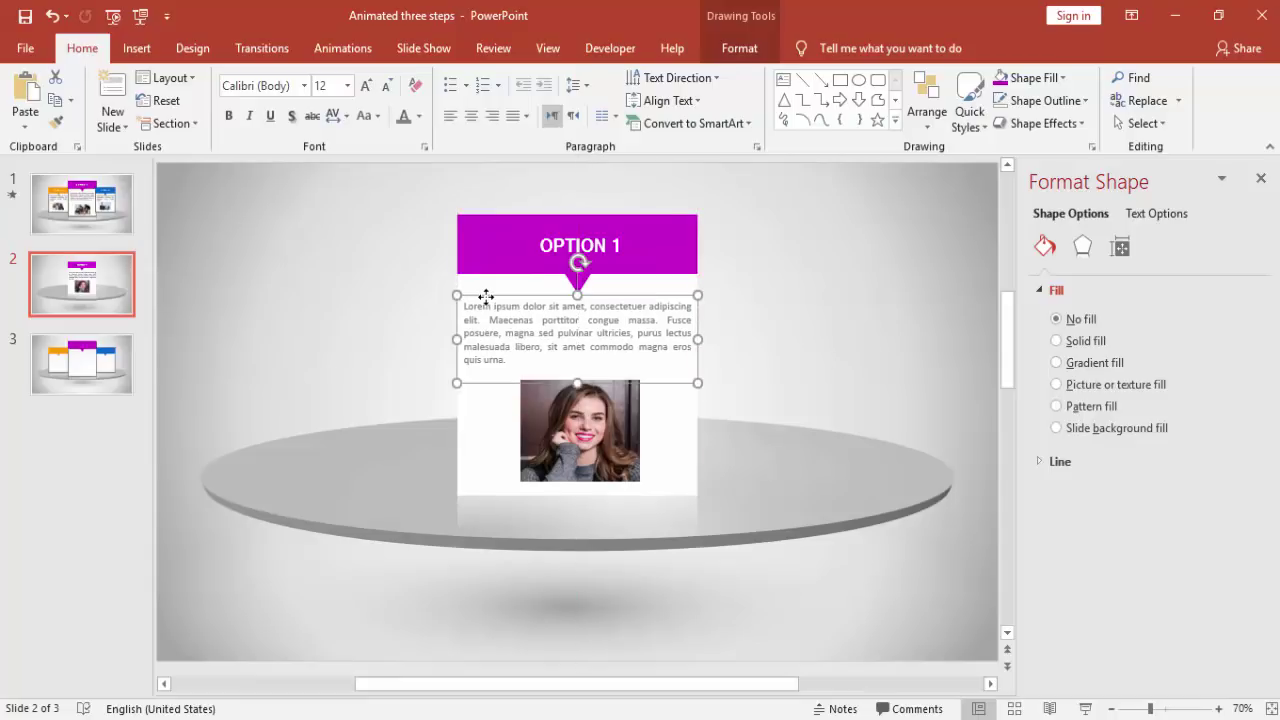
click(662, 246)
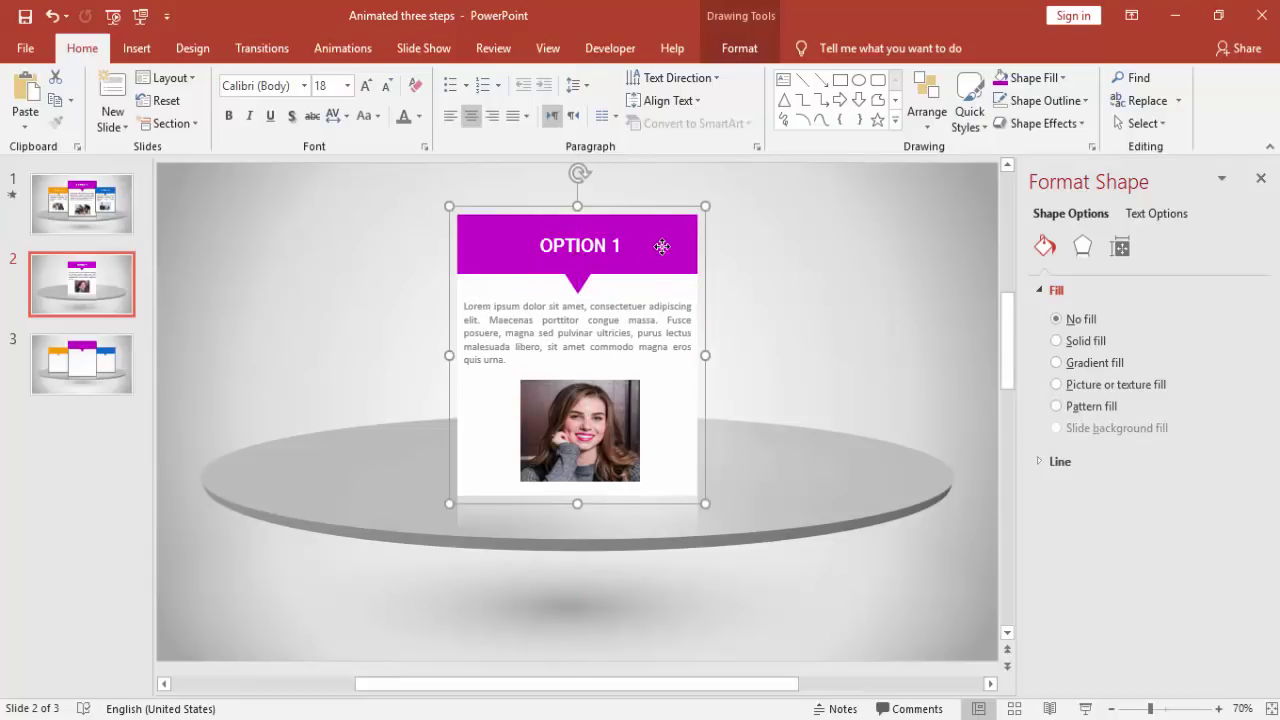
Group the card background, Lorem ipsum paragraph and portrait photo into one object.
click(648, 342)
shift+click(634, 443)
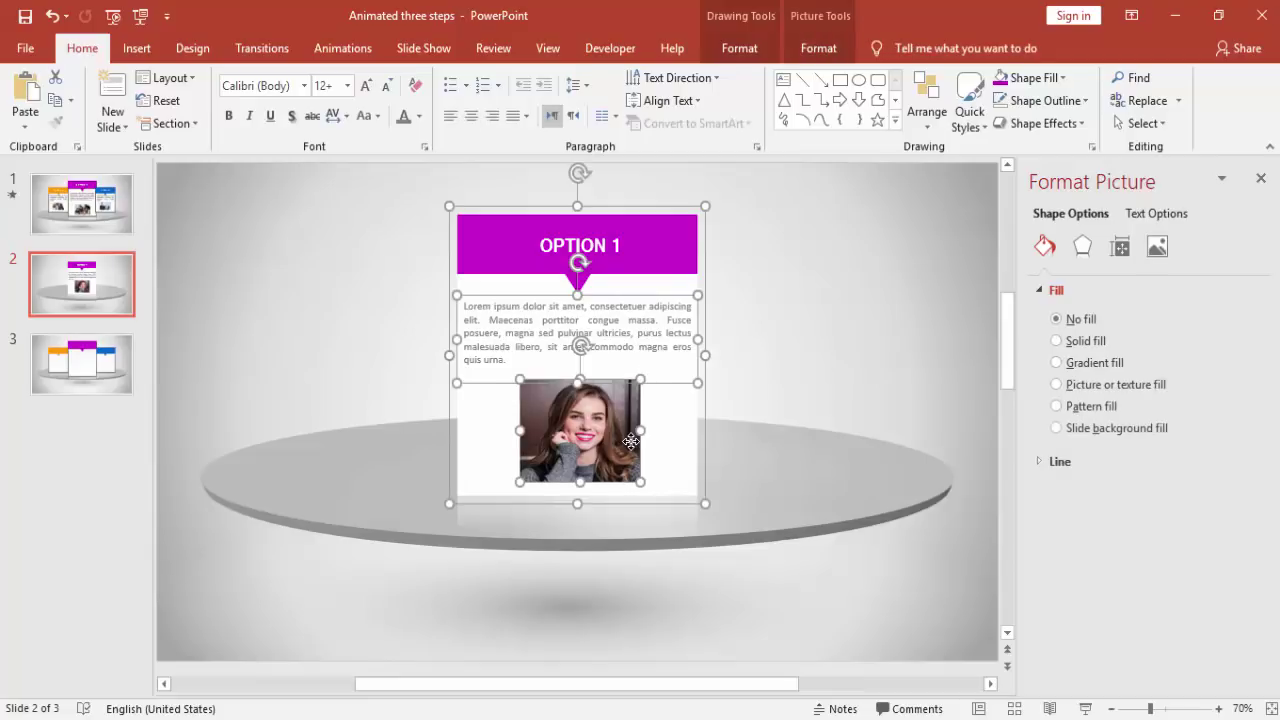
right_click(634, 443)
mouse_move(700, 230)
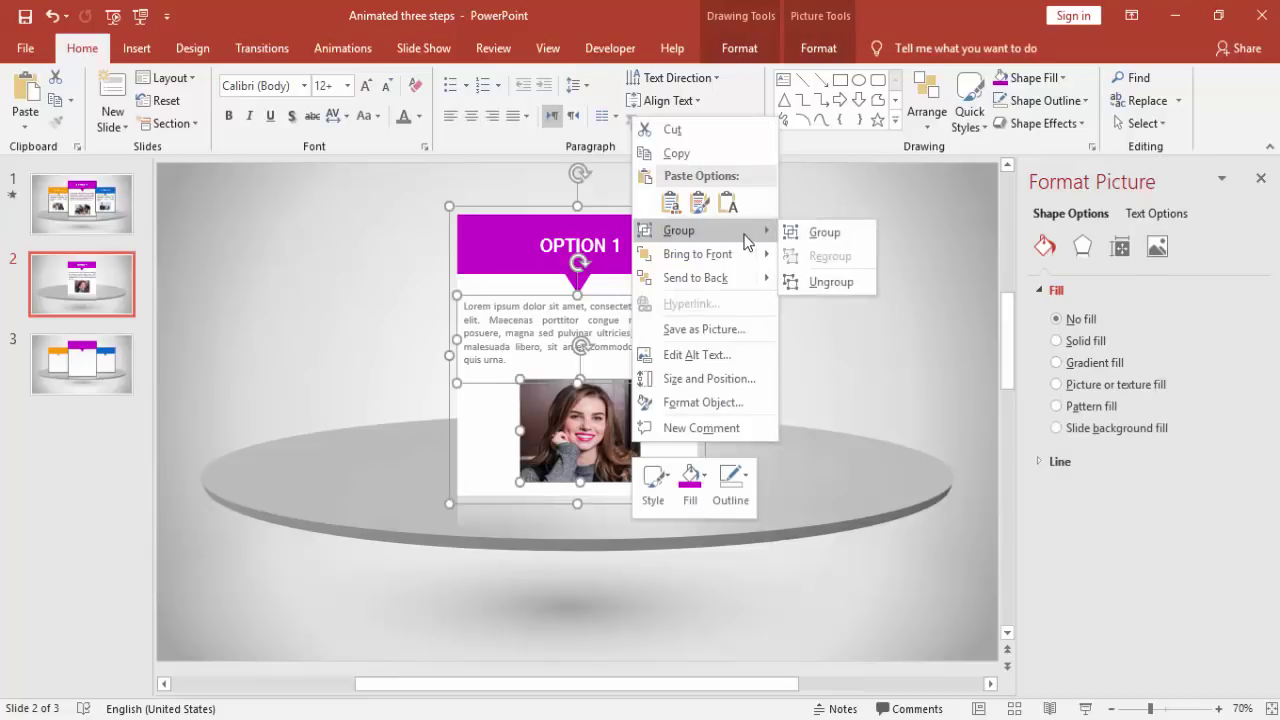
click(800, 234)
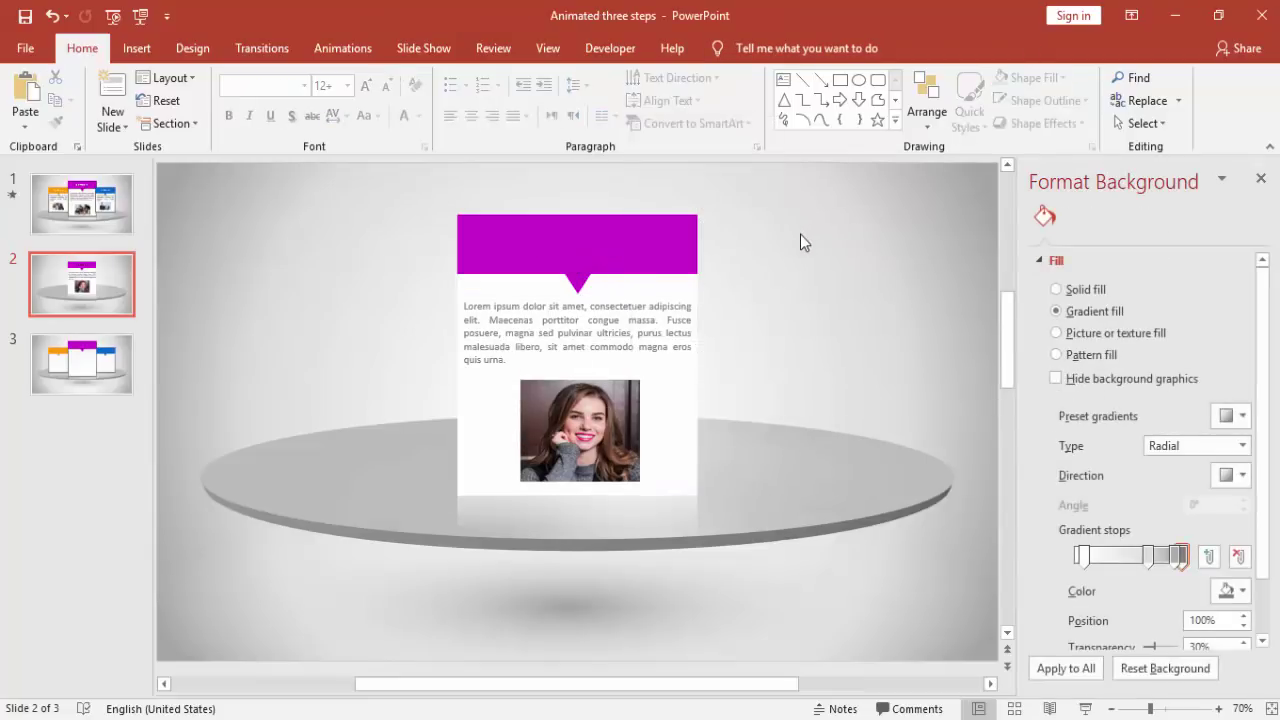
click(629, 231)
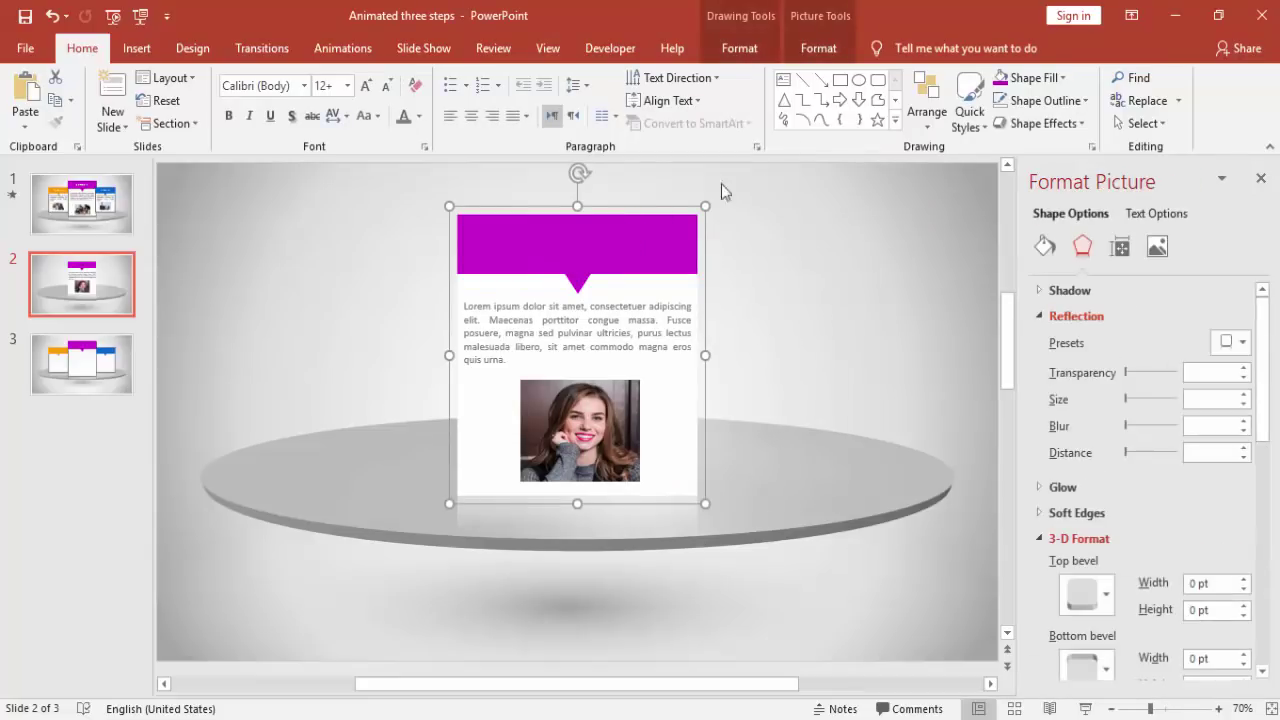
Bring the OPTION 1 title to the front, then move the card back under it at centre.
drag(614, 263, 474, 283)
click(594, 243)
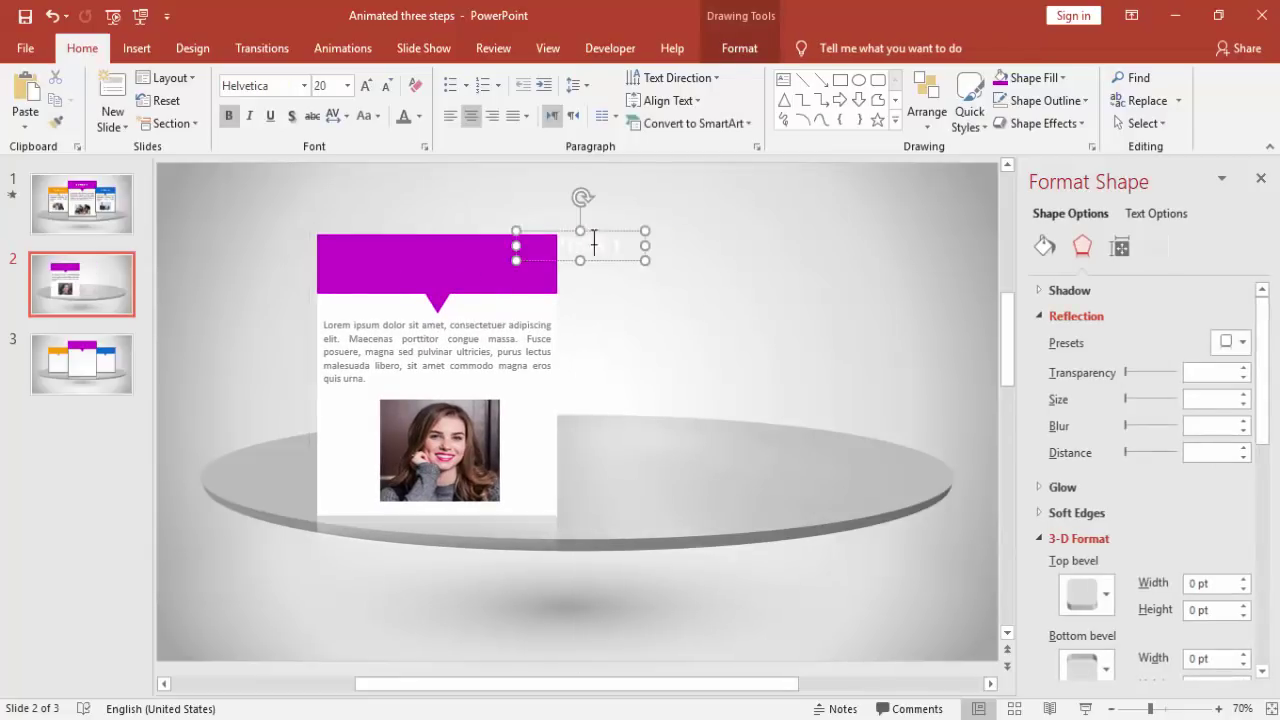
click(735, 46)
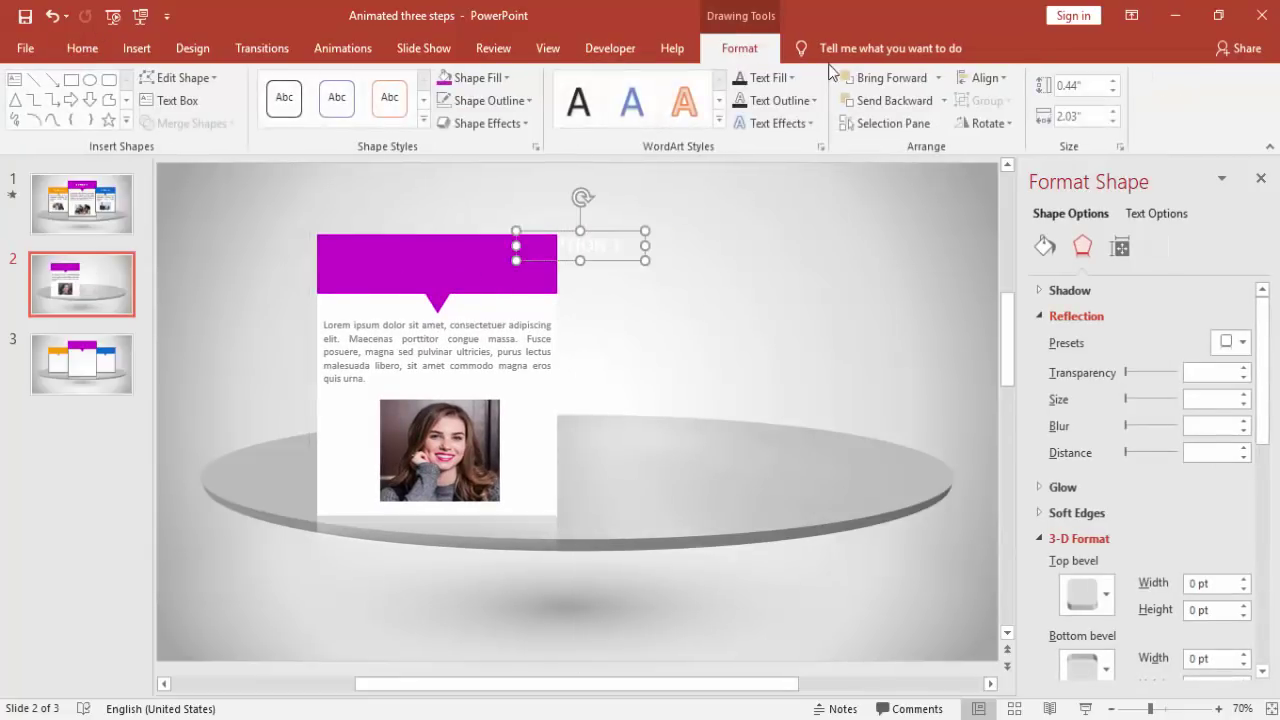
click(940, 78)
click(937, 122)
click(895, 123)
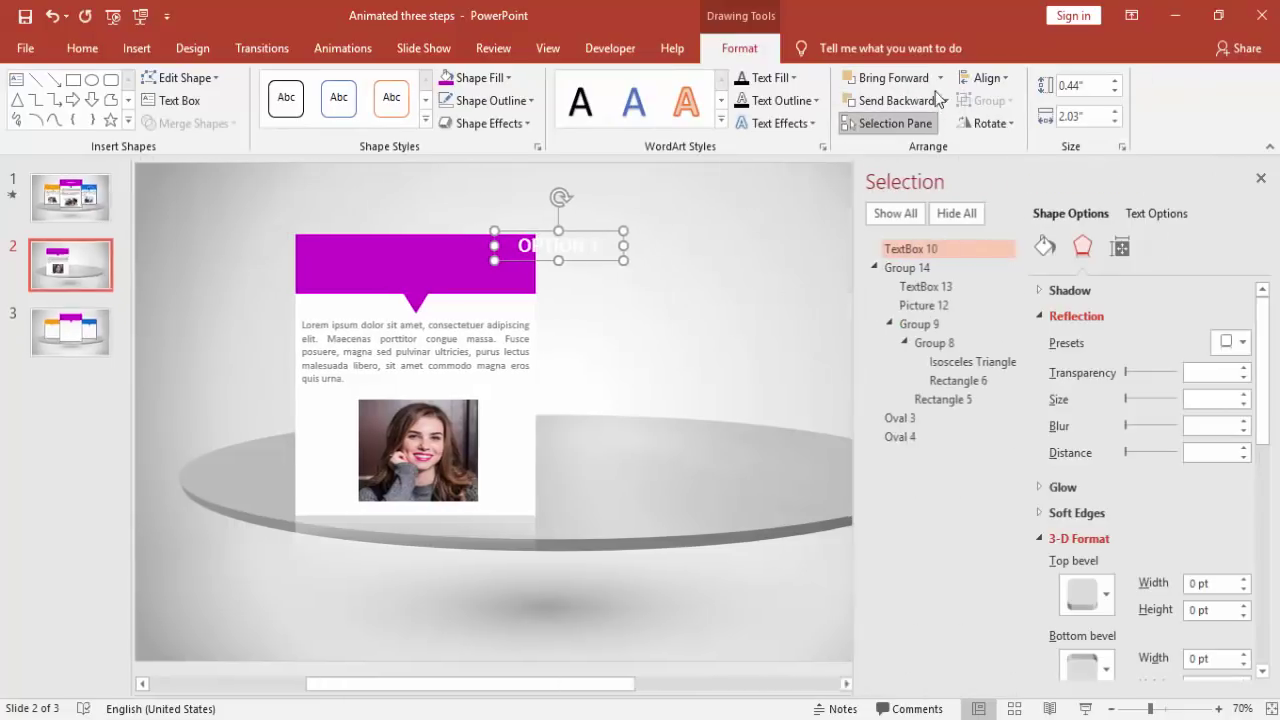
click(994, 180)
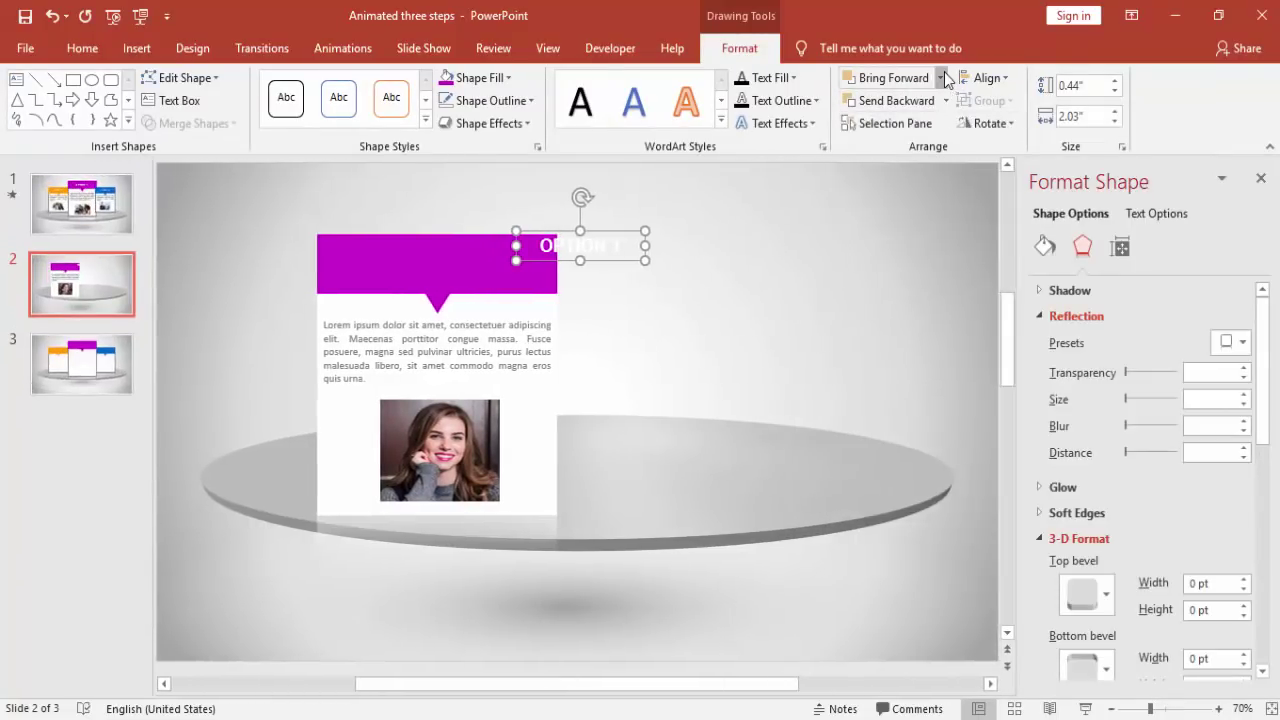
click(940, 78)
click(890, 124)
drag(450, 282, 585, 264)
click(773, 260)
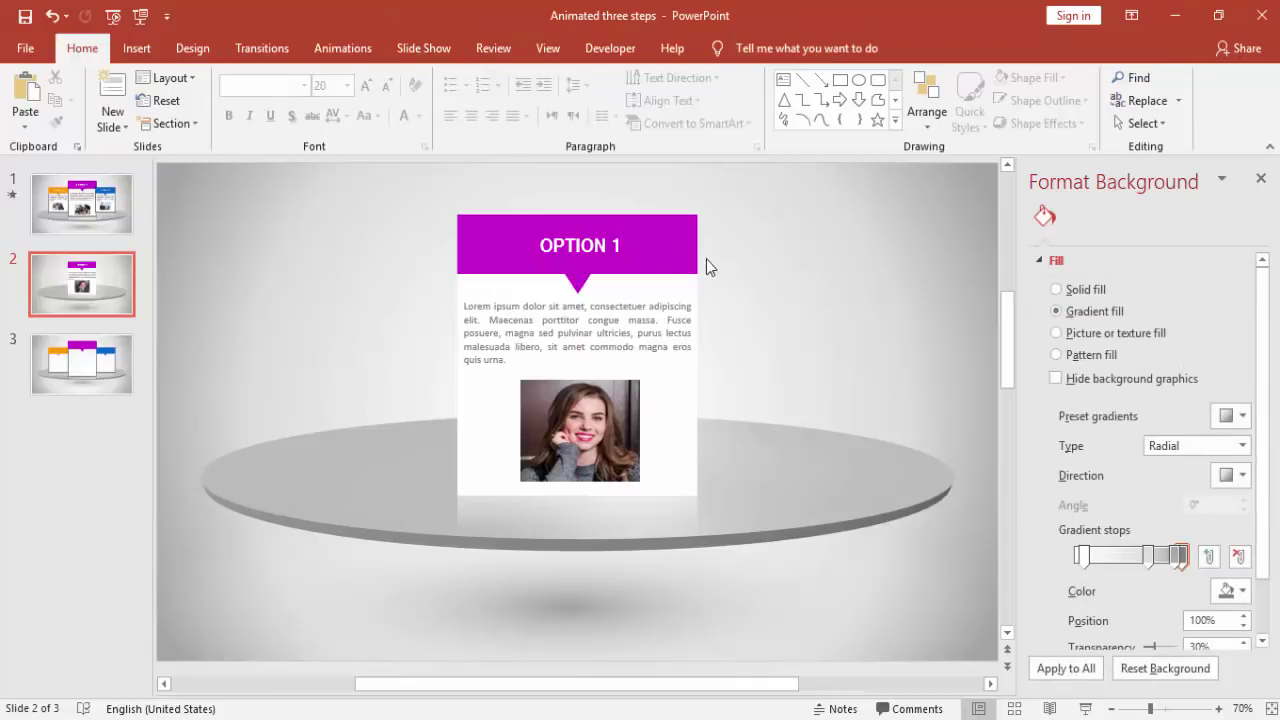
Group the OPTION 1 title text box with the card group.
click(674, 241)
click(645, 245)
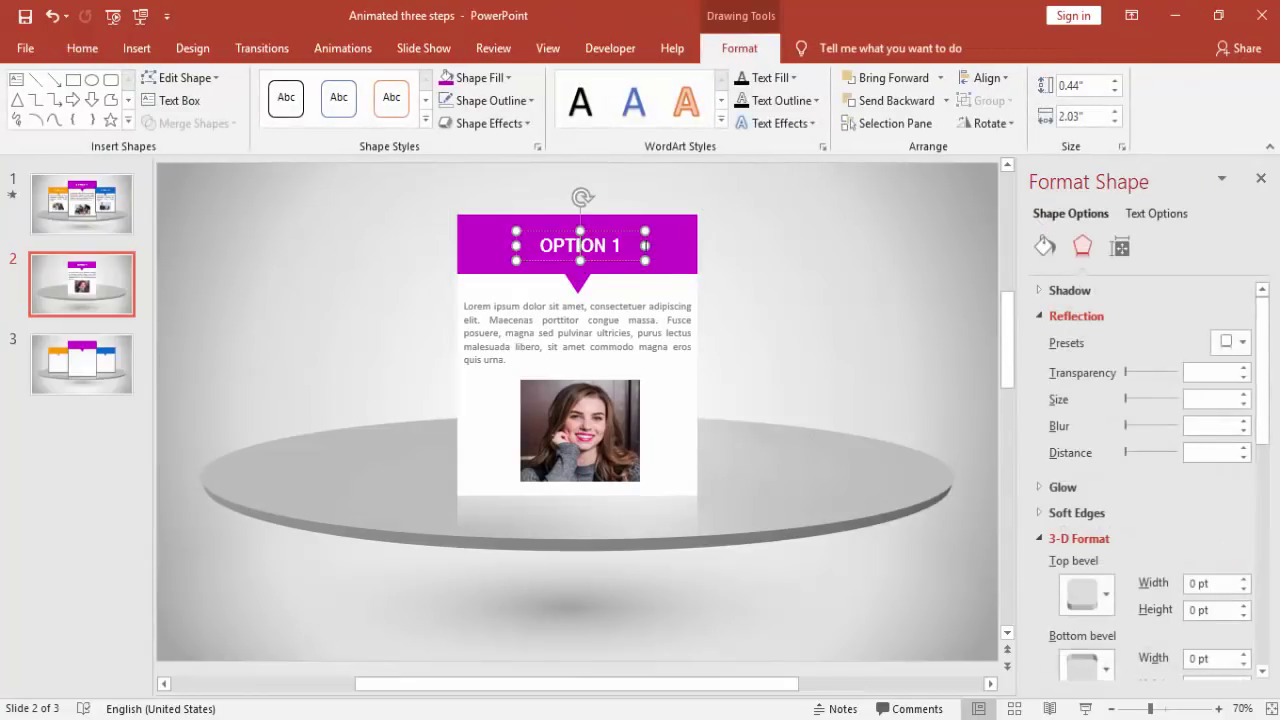
shift+click(679, 236)
right_click(680, 236)
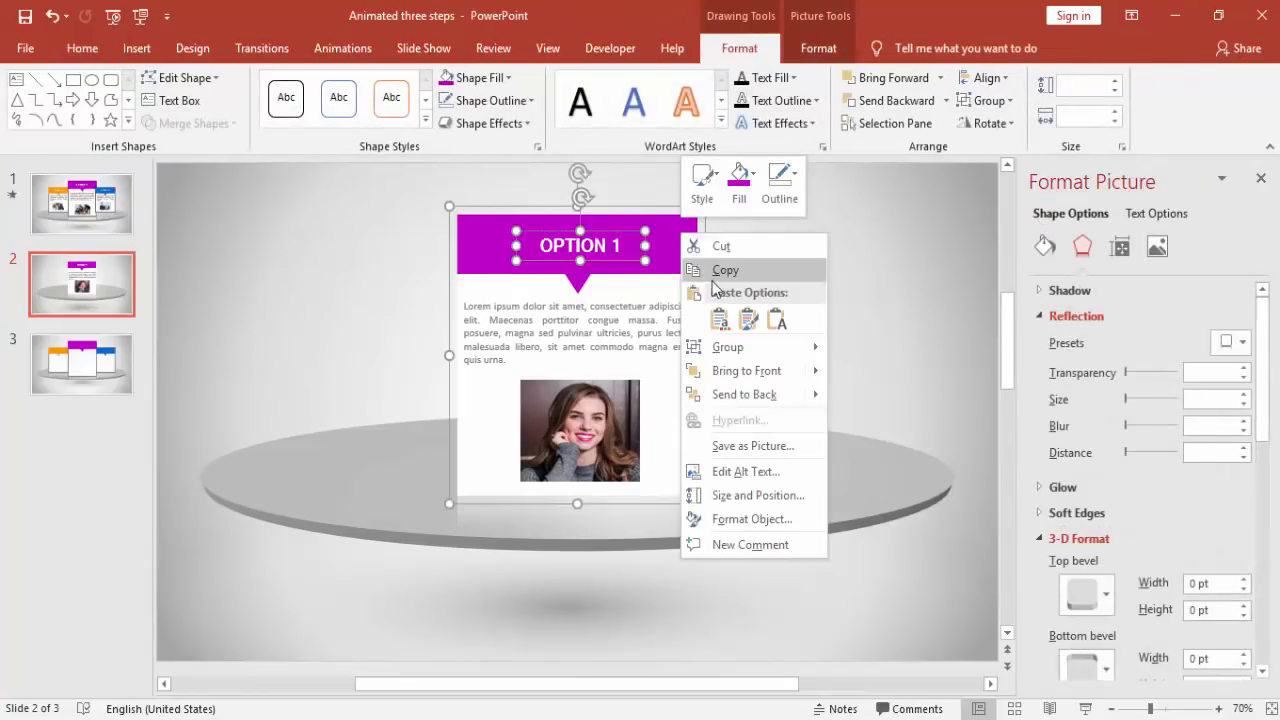
click(837, 356)
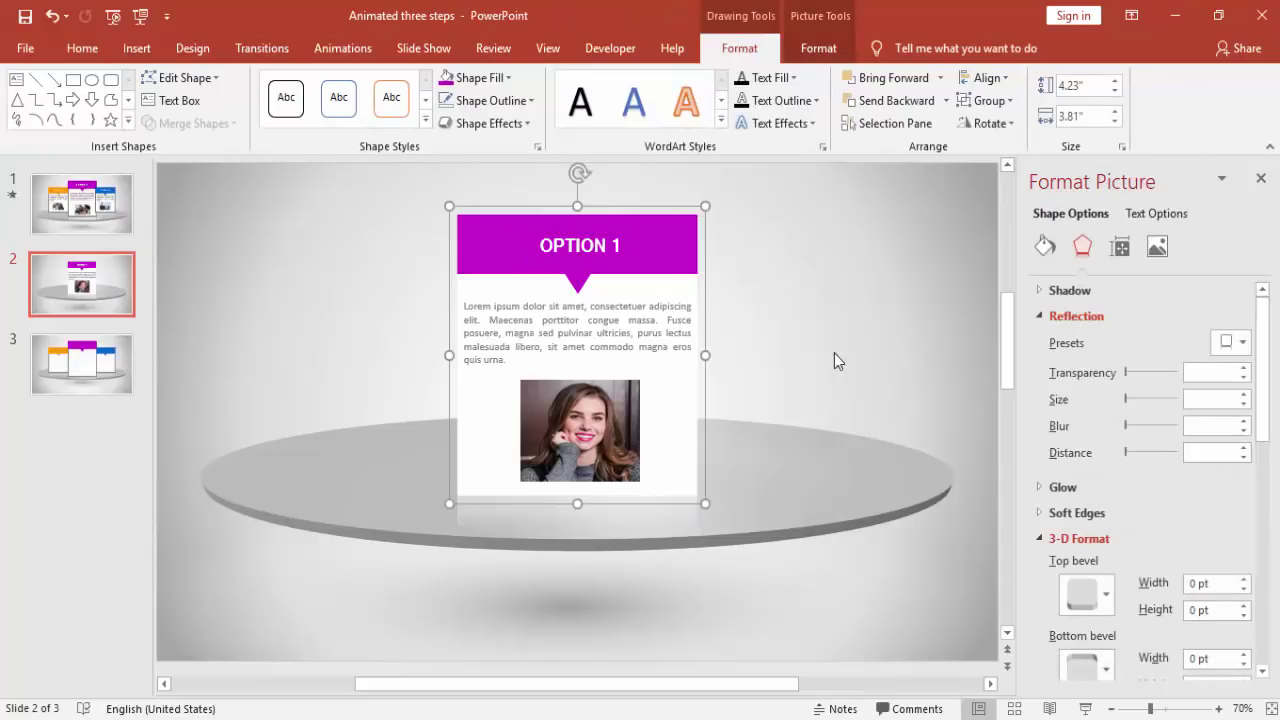
click(755, 320)
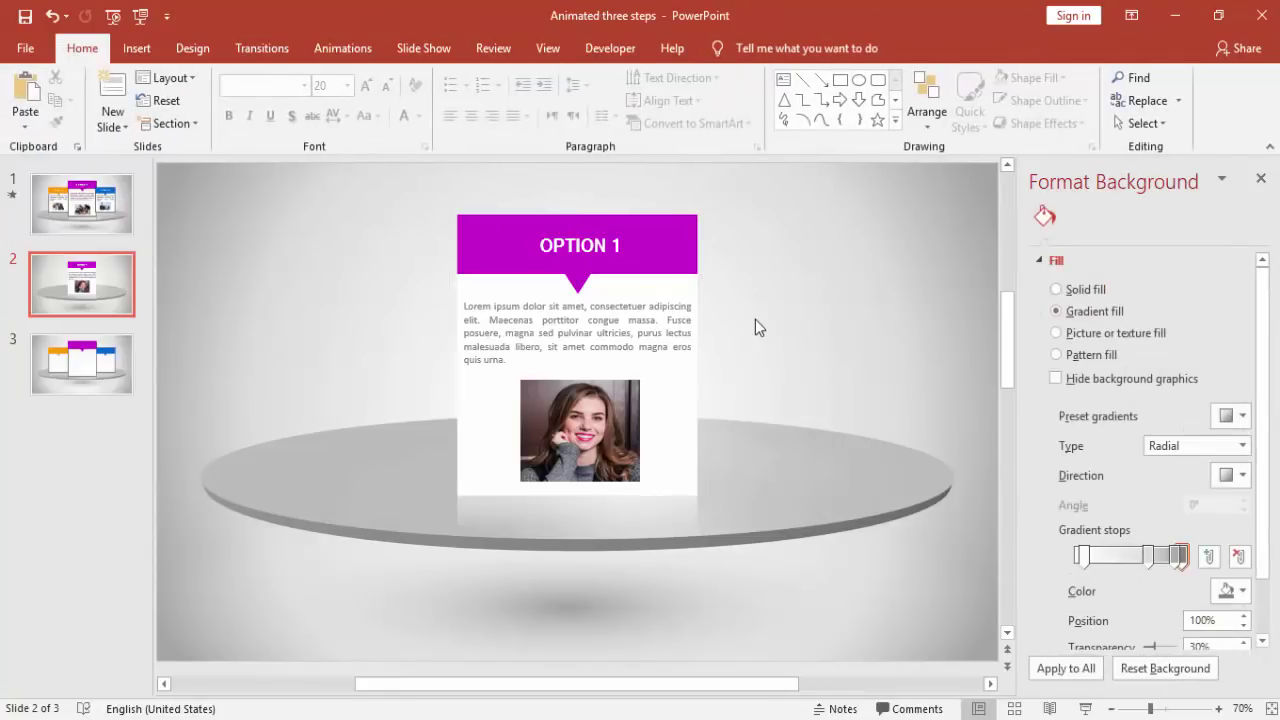
click(509, 218)
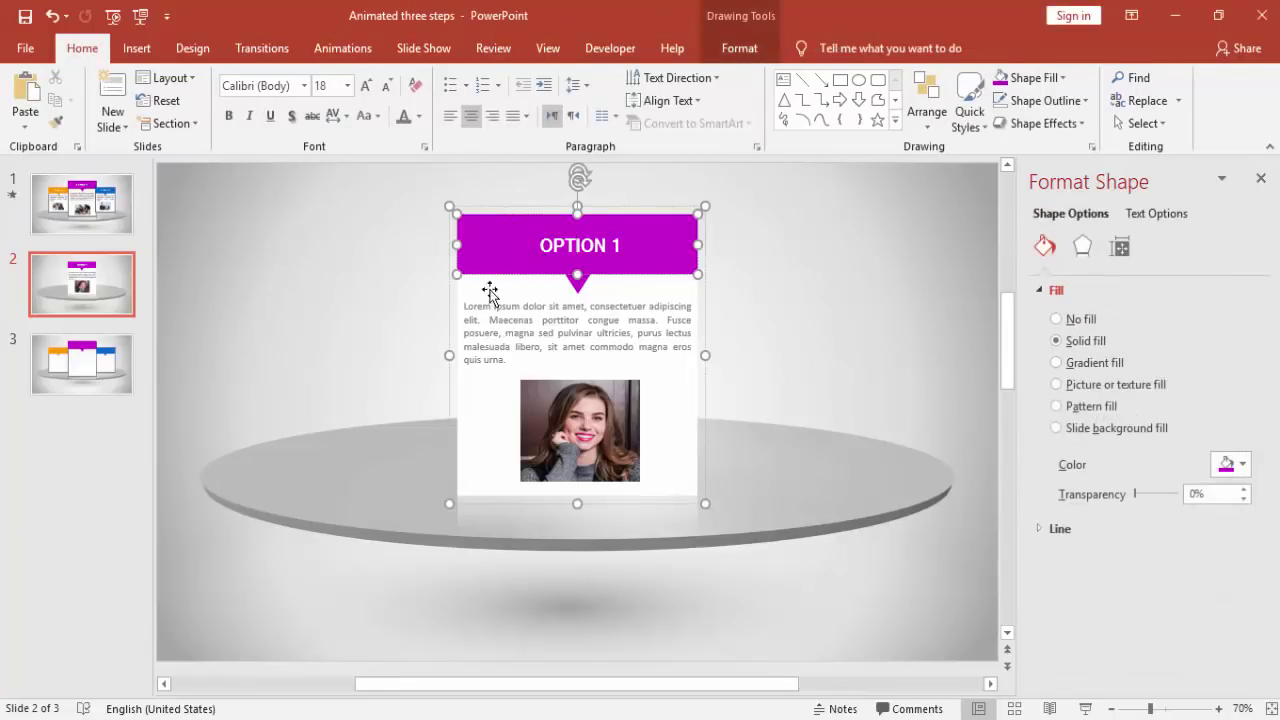
Duplicate the card with Ctrl+D and shrink the copy beside the first card's left edge.
click(449, 281)
key(ctrl+d)
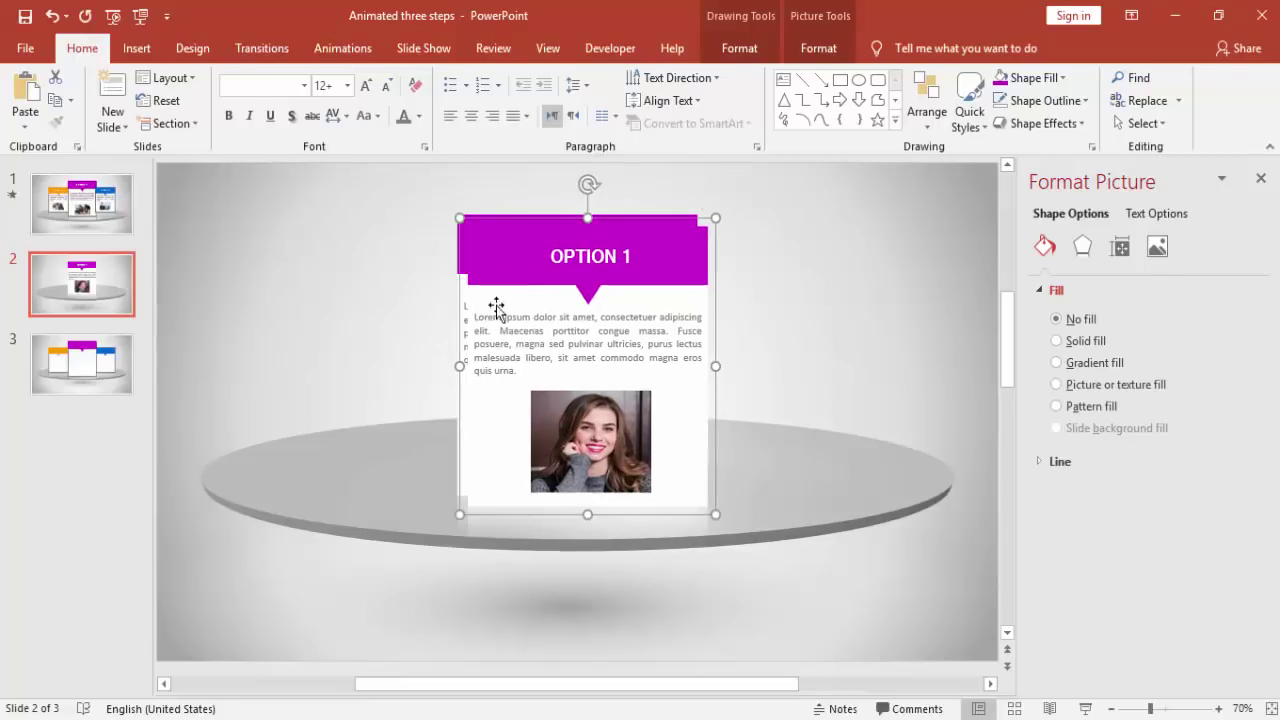
drag(646, 303, 406, 323)
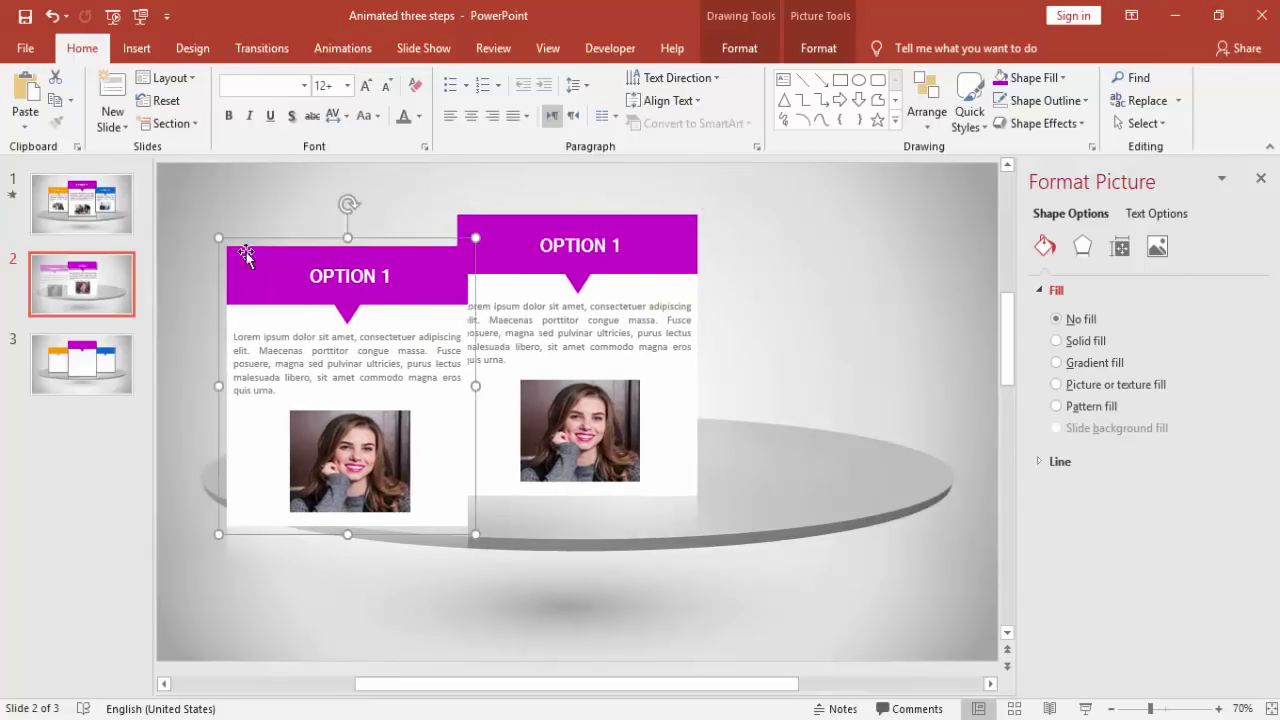
drag(218, 240, 266, 293)
drag(424, 352, 423, 302)
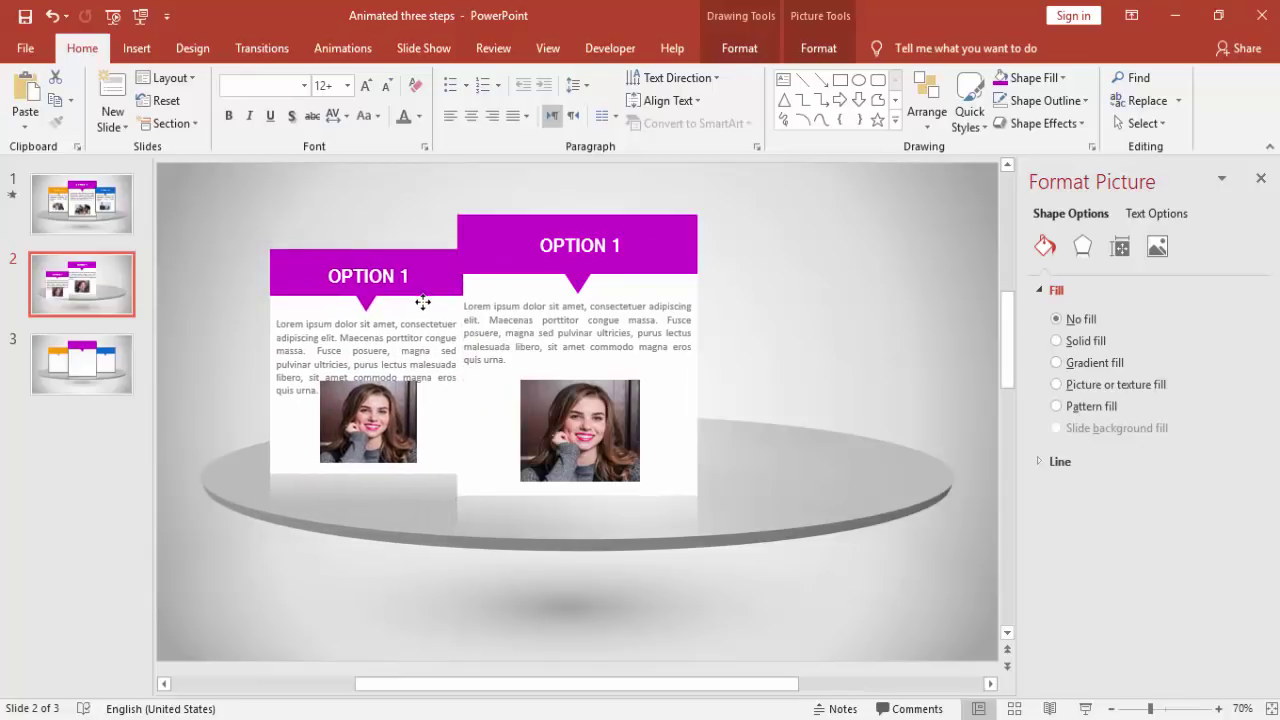
Change the copy's title from OPTION 1 to OPTION 2.
click(407, 276)
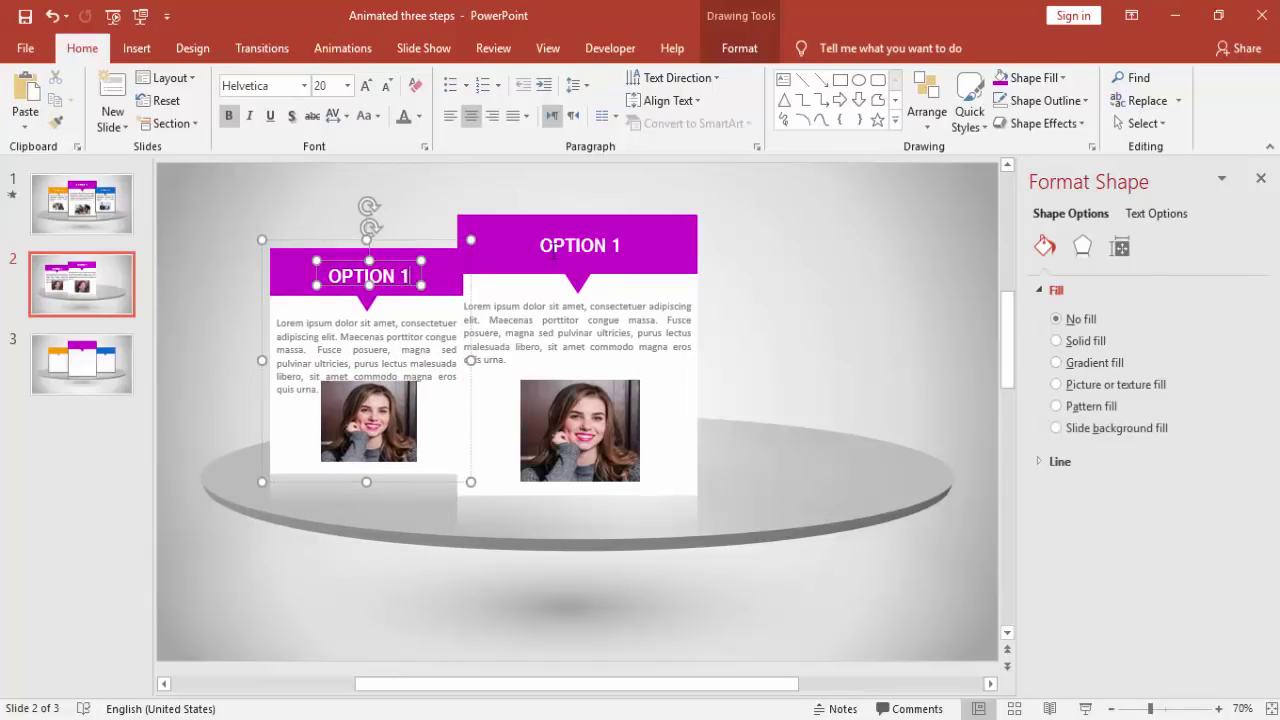
key(BackSpace)
text(2)
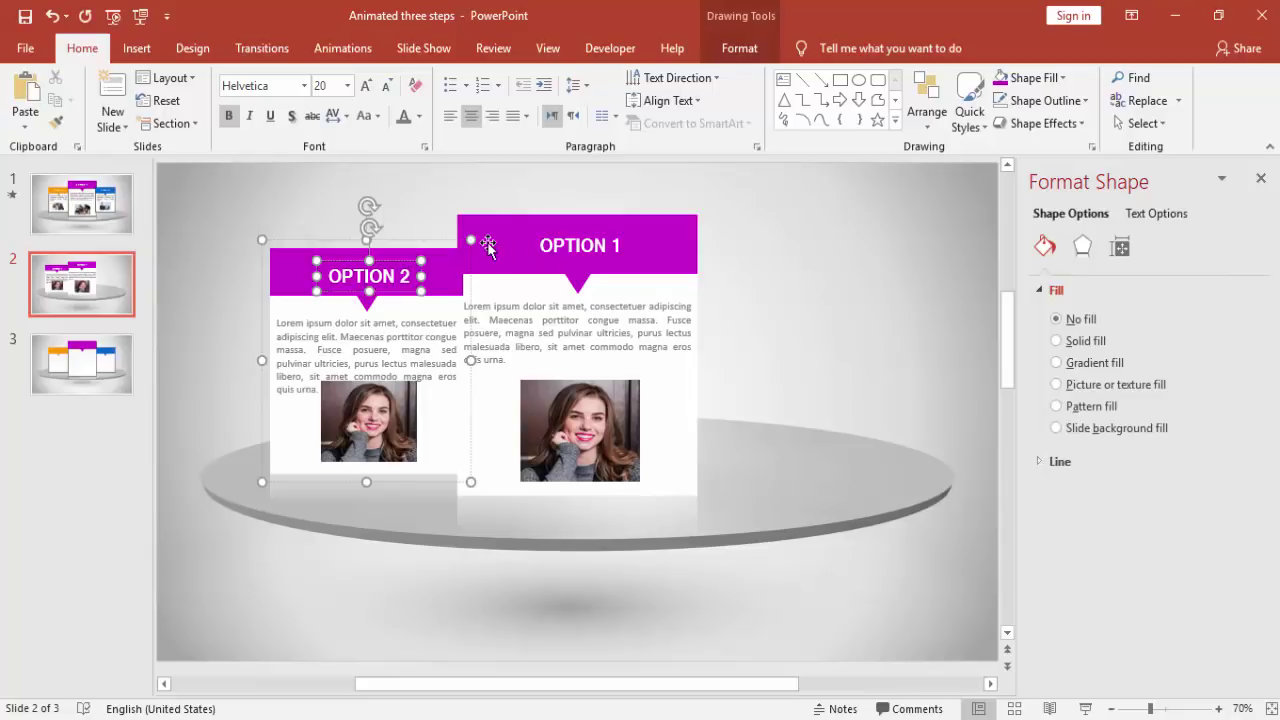
click(380, 416)
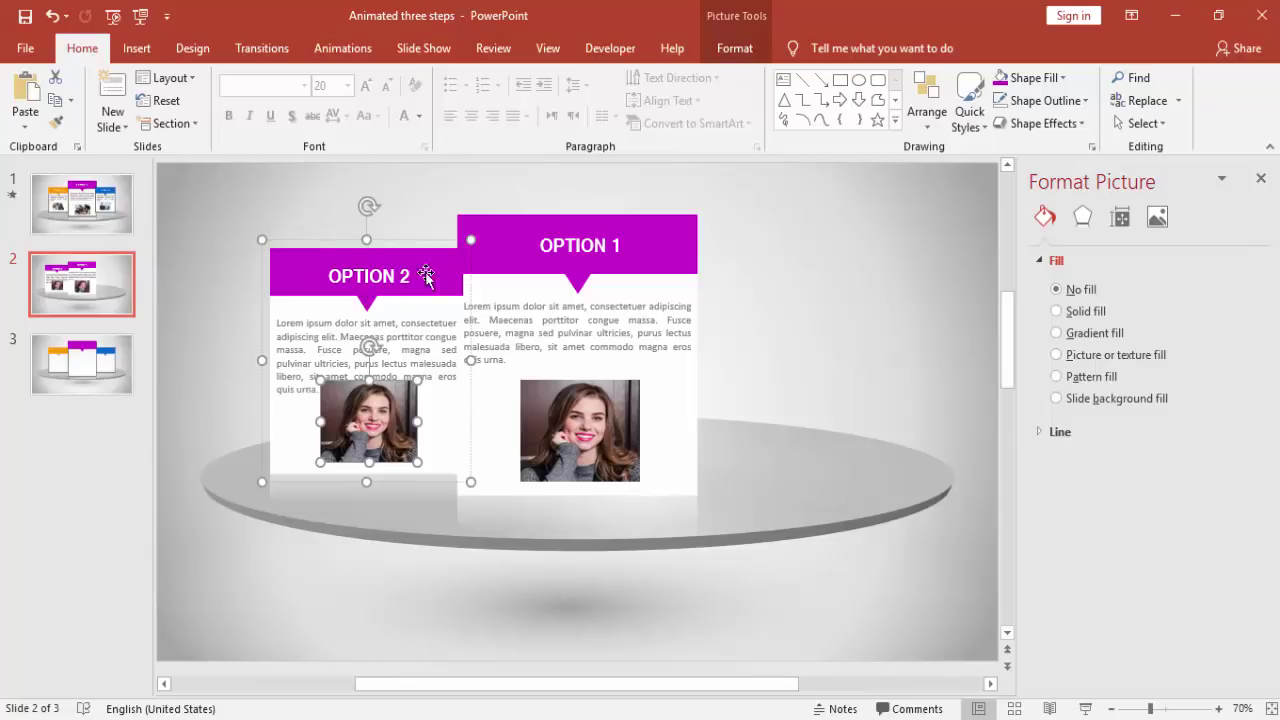
Swap the Option 2 portrait for image 2, the office meeting photo, enlarged to about 1.05" by 1.88".
click(712, 48)
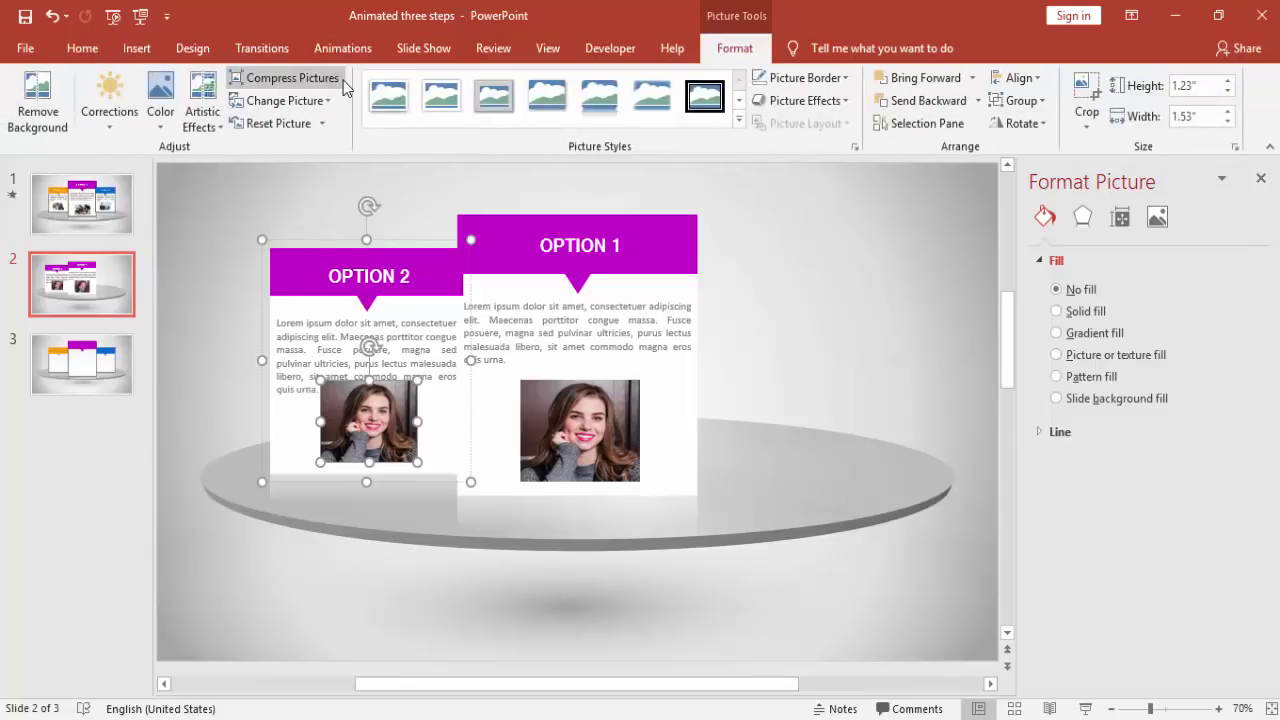
click(310, 101)
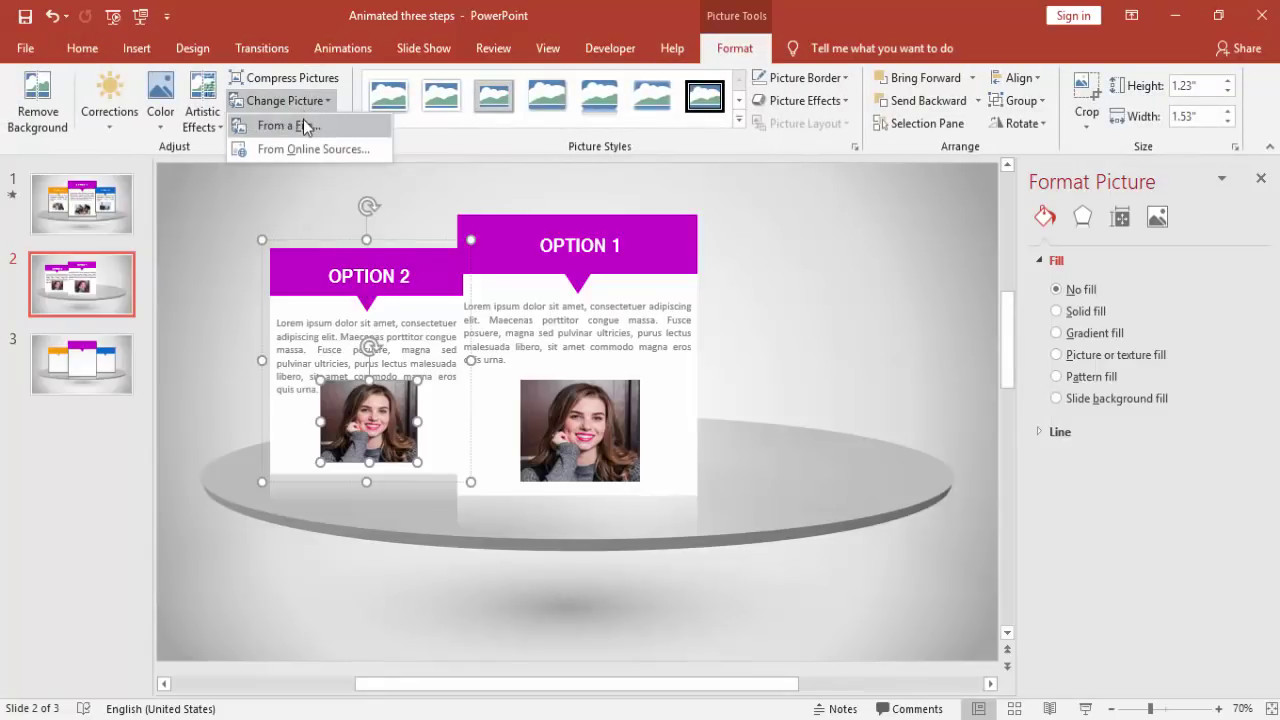
click(304, 121)
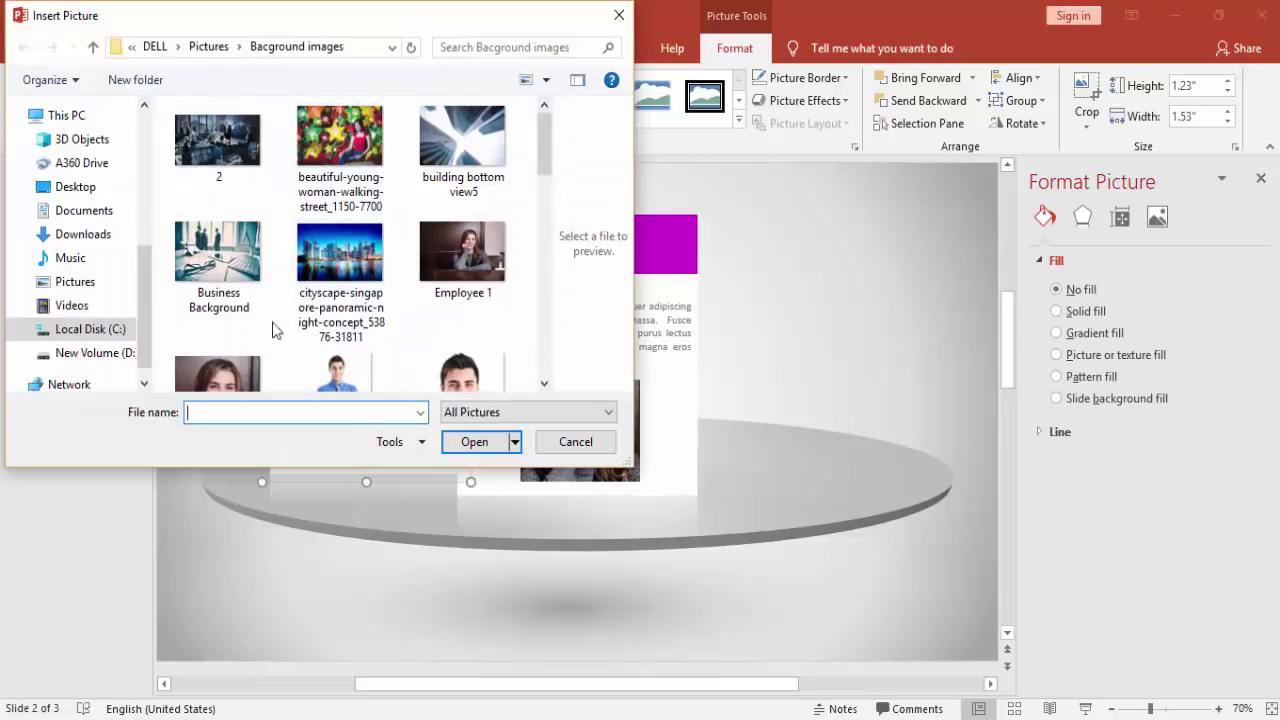
click(217, 162)
click(466, 441)
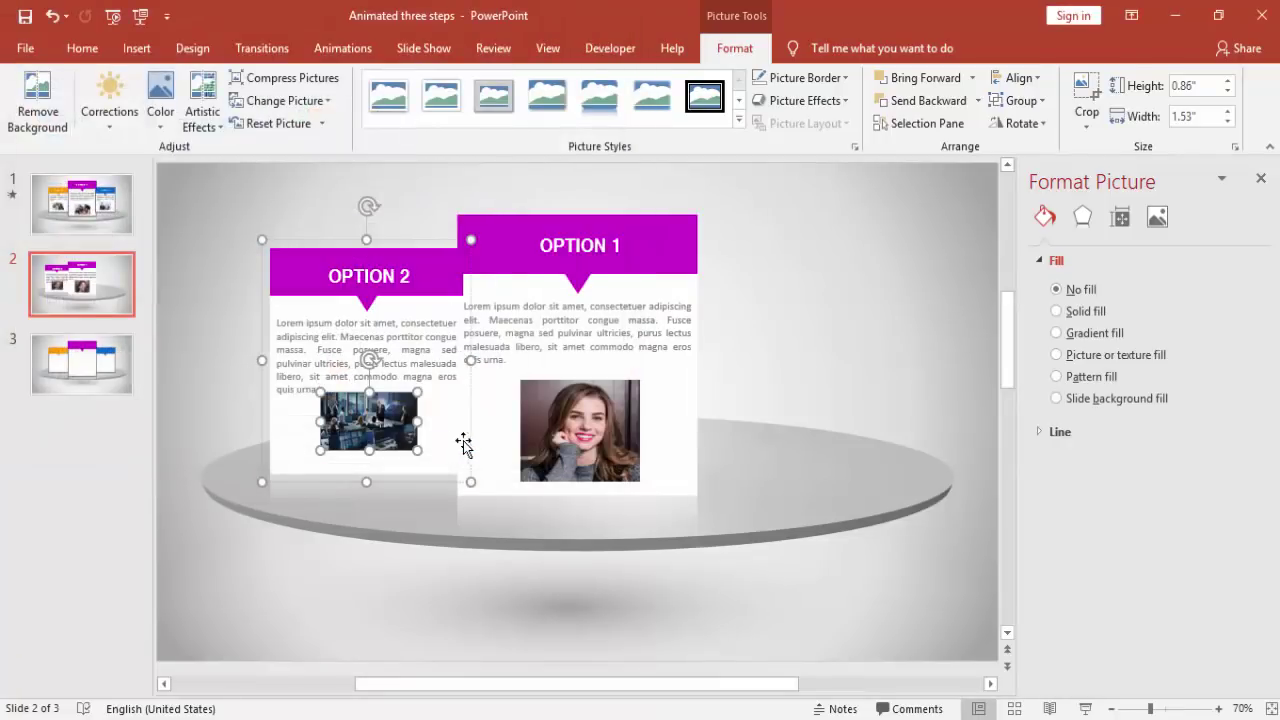
drag(414, 448, 410, 455)
click(379, 358)
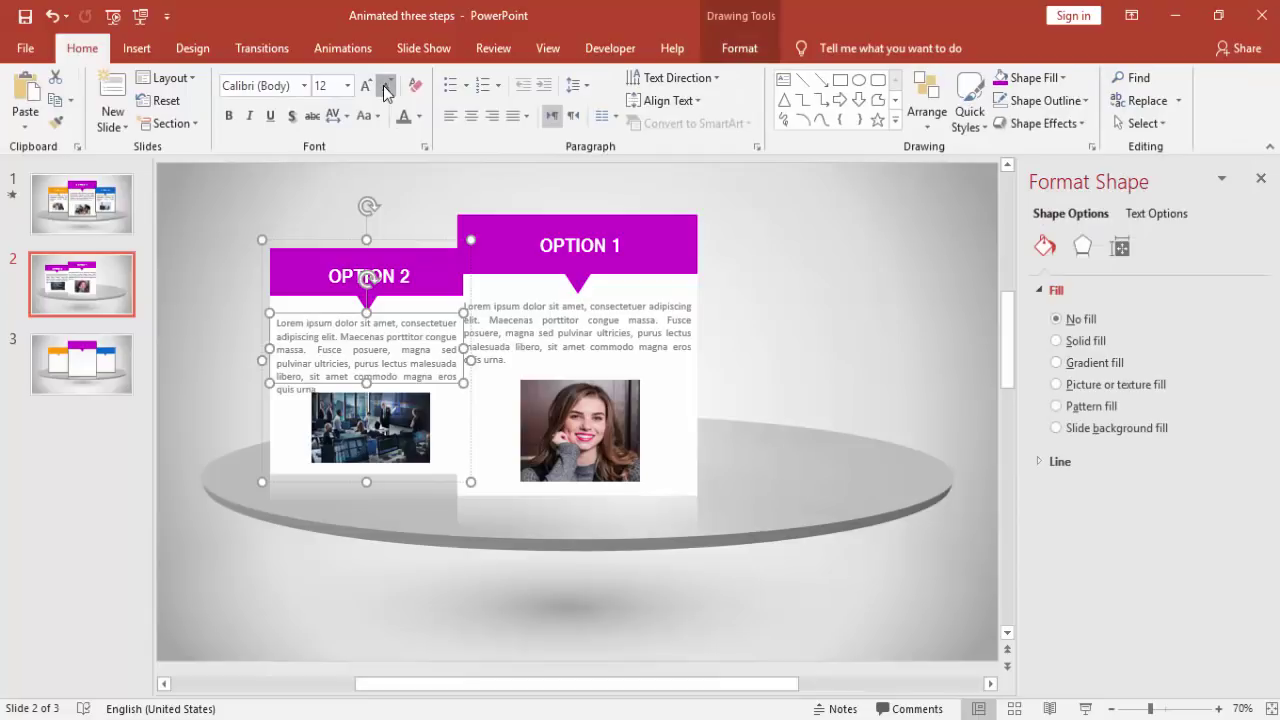
Reduce the Option 2 paragraph to 11 pt, then narrow and shift its text box right.
click(386, 85)
drag(447, 355, 447, 355)
drag(397, 314, 409, 311)
click(663, 246)
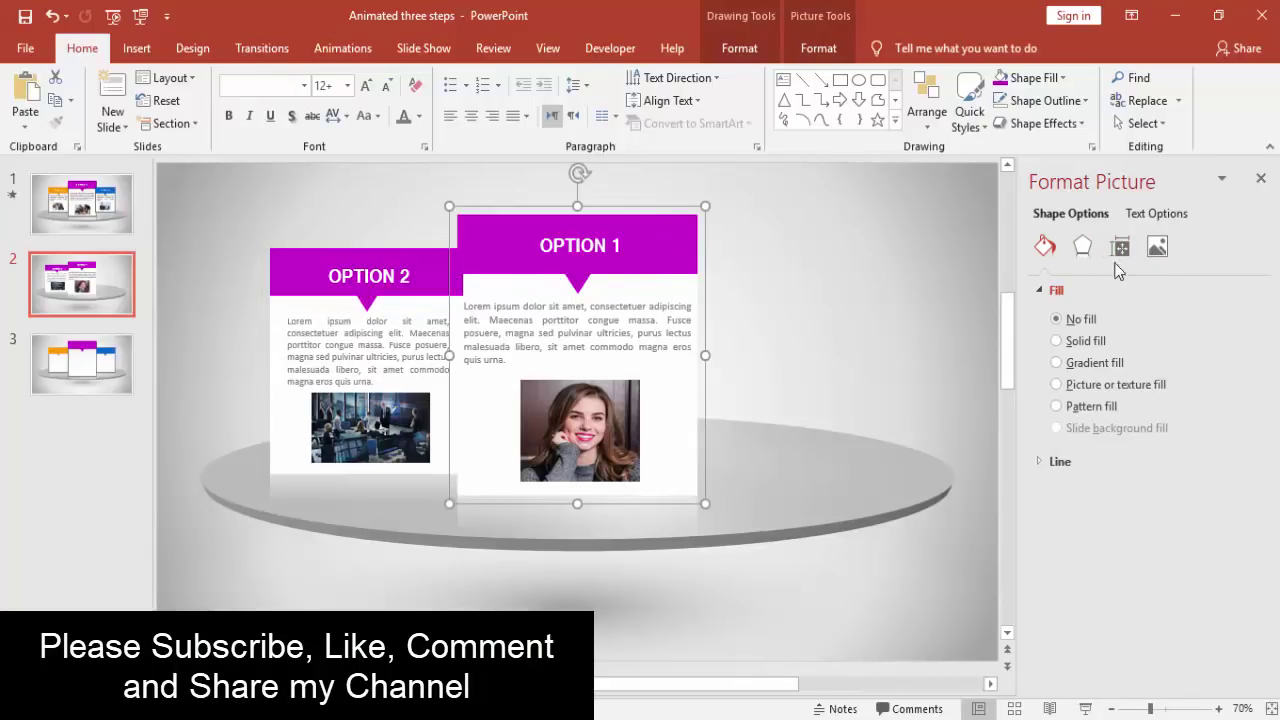
Apply the Outer 'Offset: Bottom' shadow preset to the Option 1 group.
click(1082, 246)
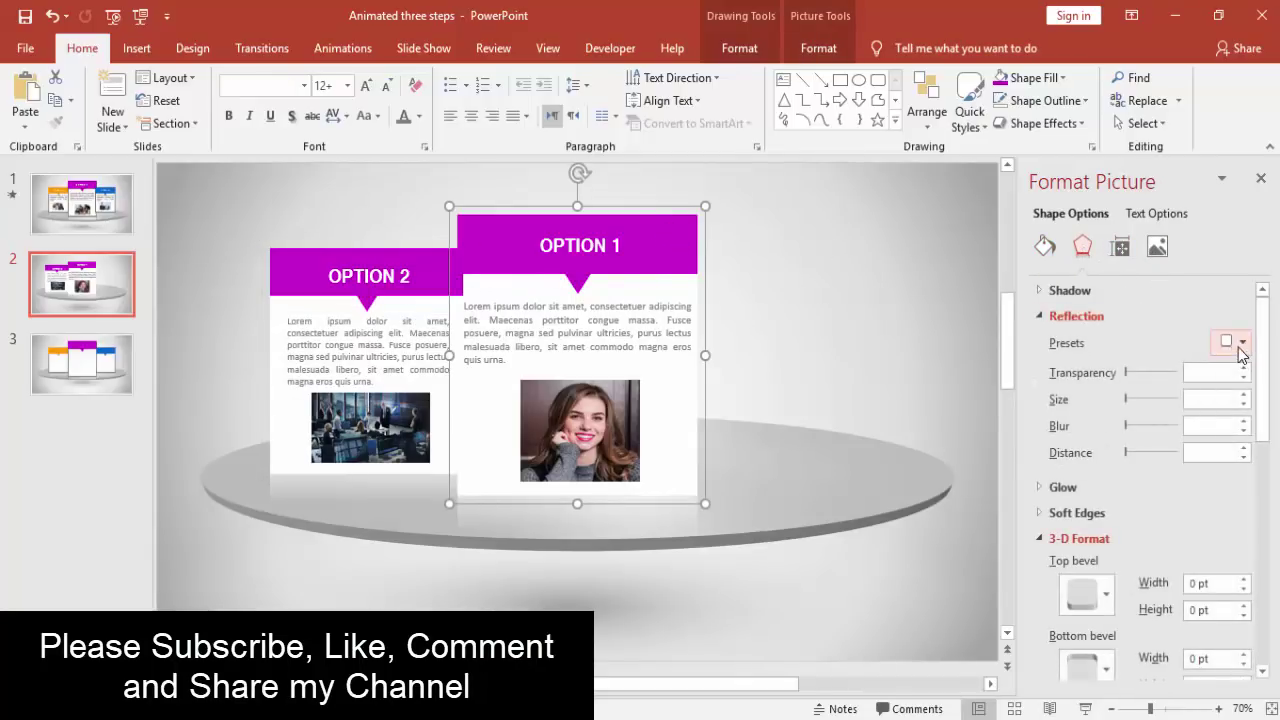
click(1174, 290)
click(1233, 317)
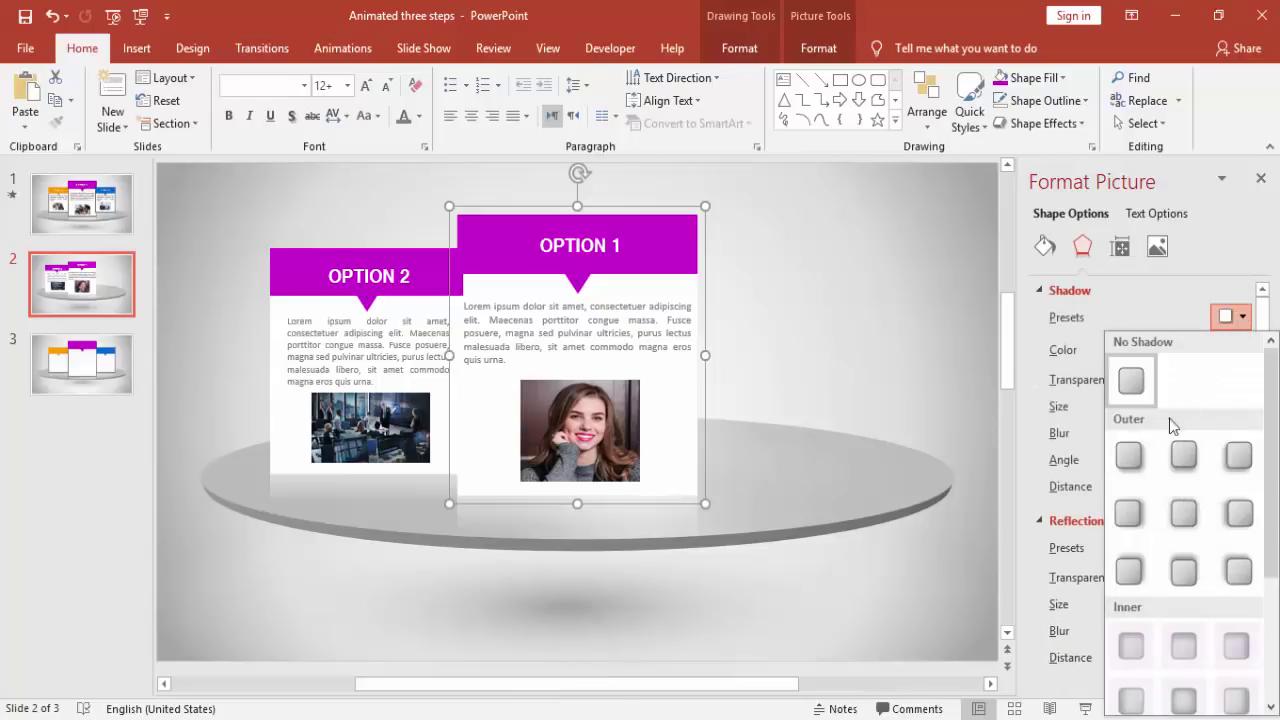
click(1183, 455)
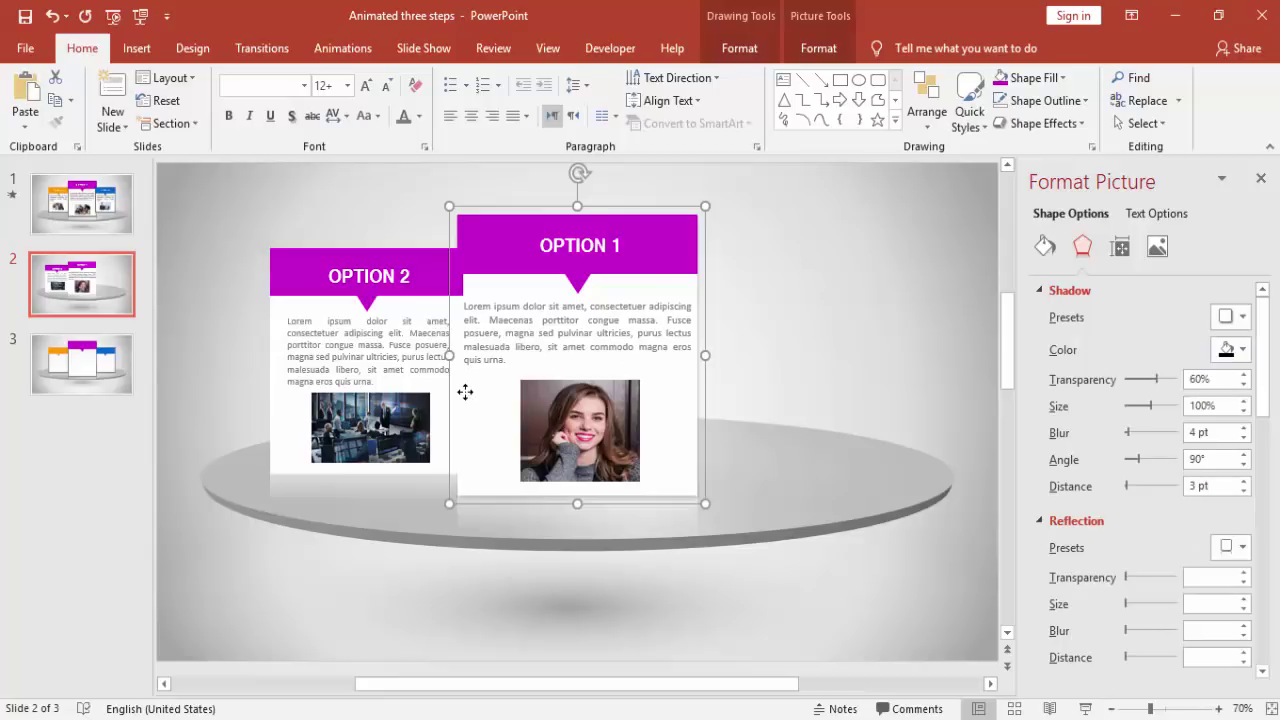
Give the white card shape inside Option 1 an outer shadow as well.
click(465, 392)
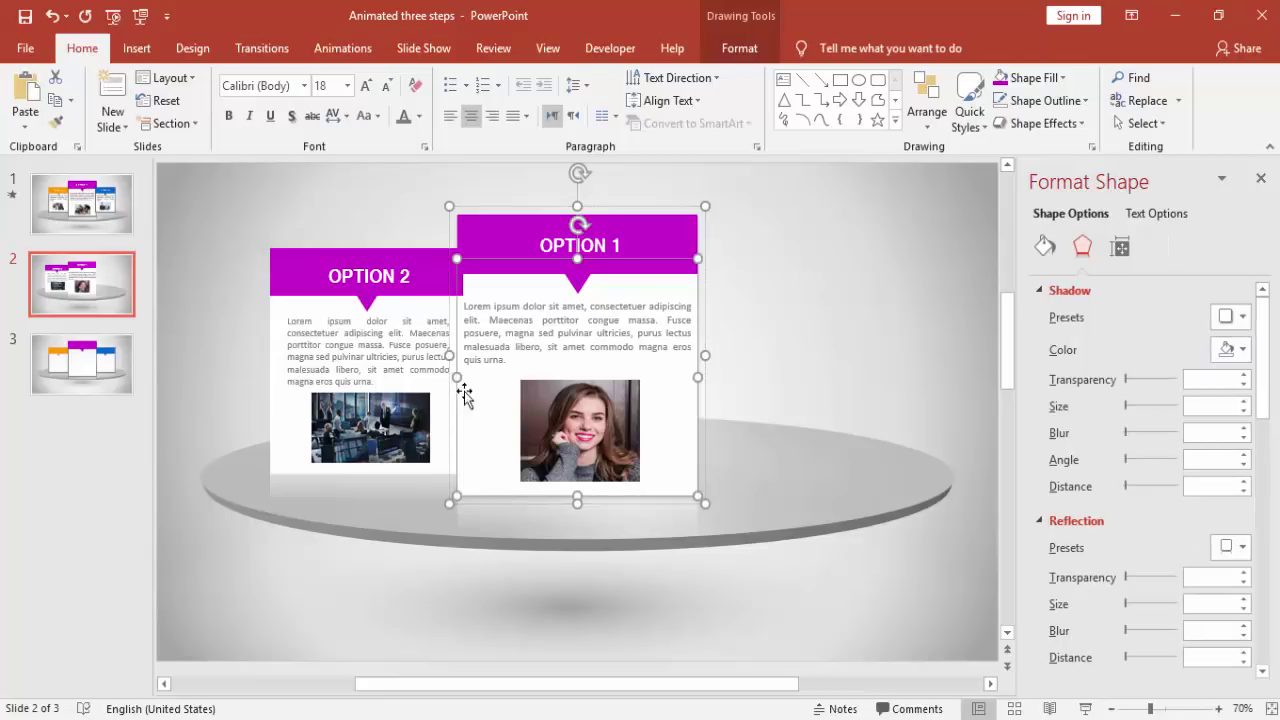
click(1237, 330)
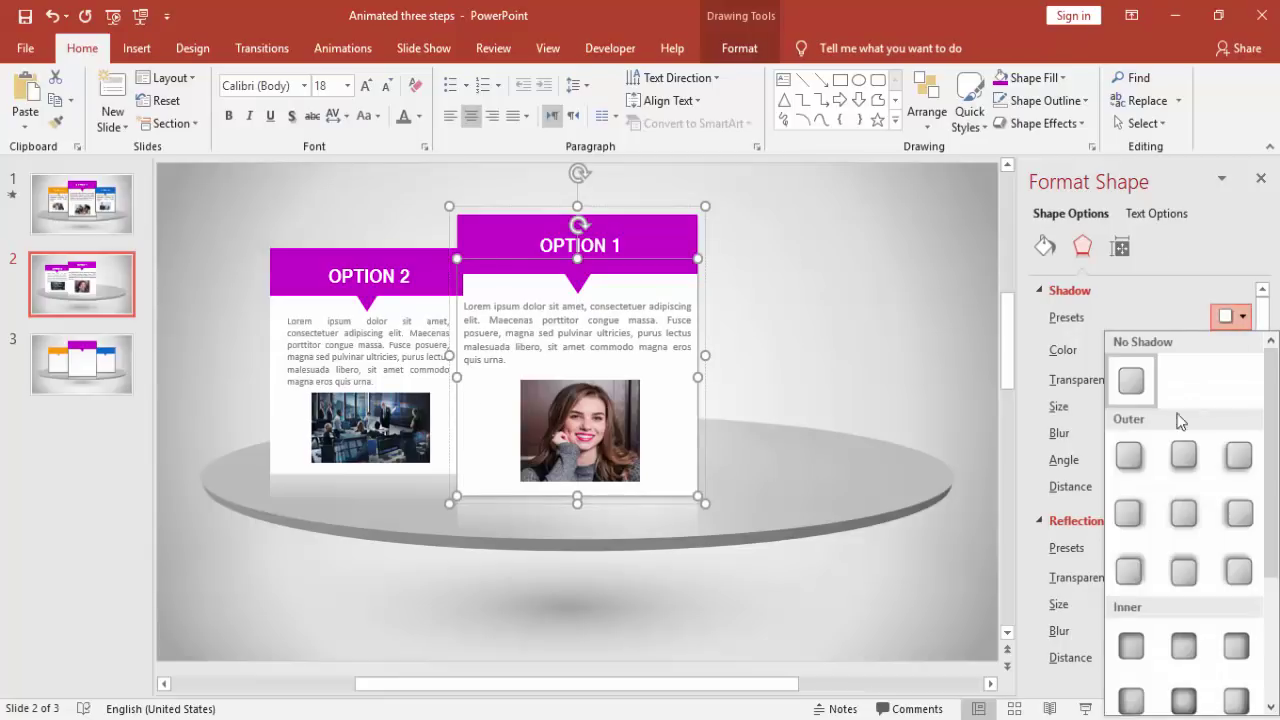
click(1240, 527)
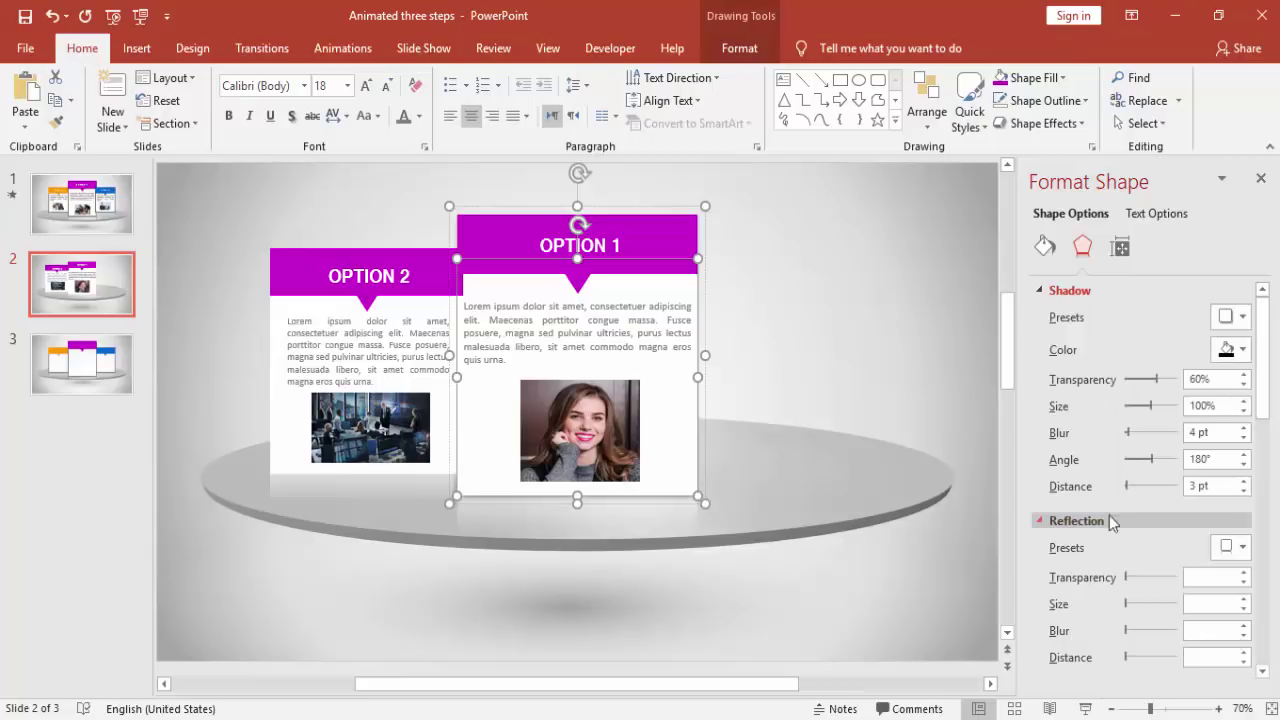
key(Escape)
click(388, 262)
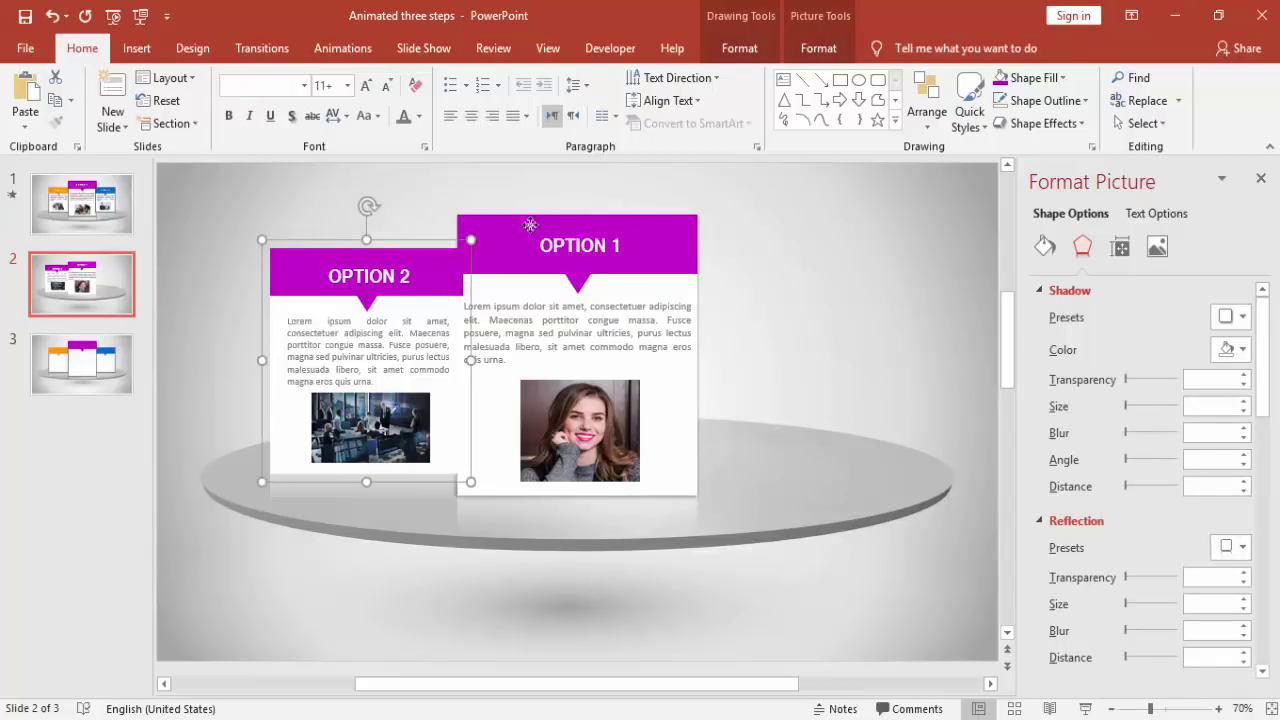
Send the Option 2 card backward behind Option 1, then select its header shape.
click(818, 48)
click(918, 103)
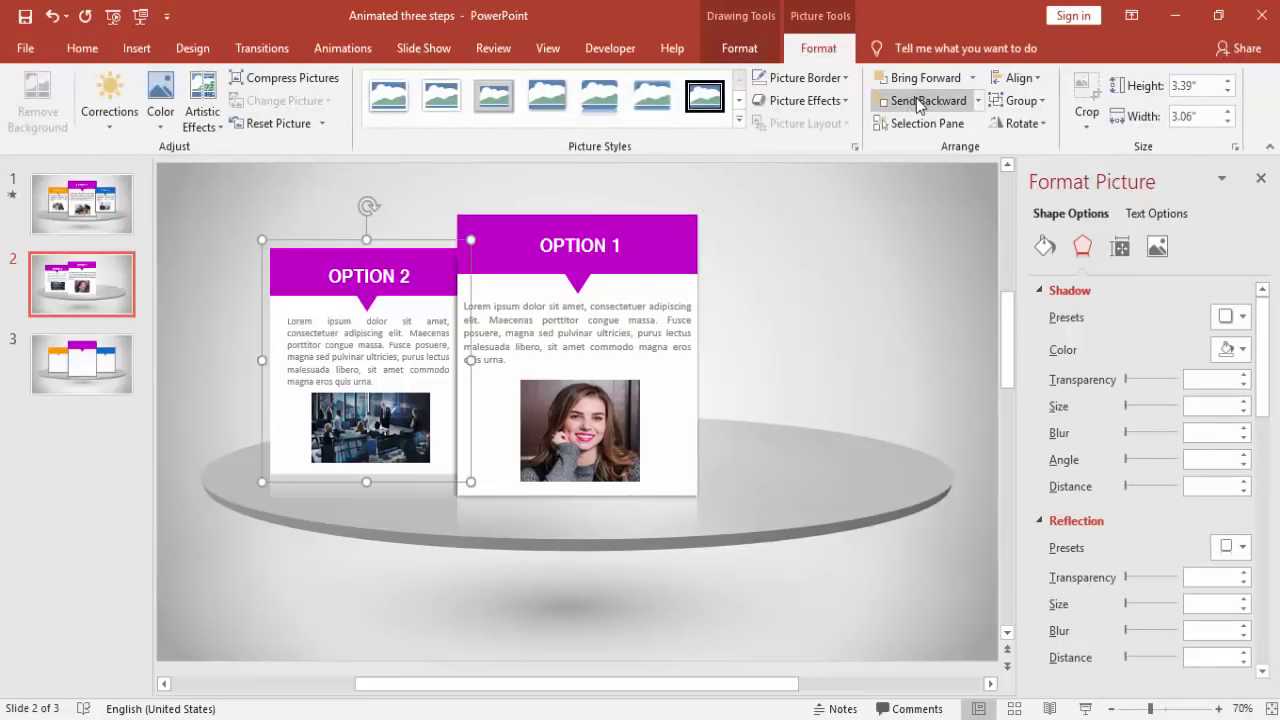
click(758, 187)
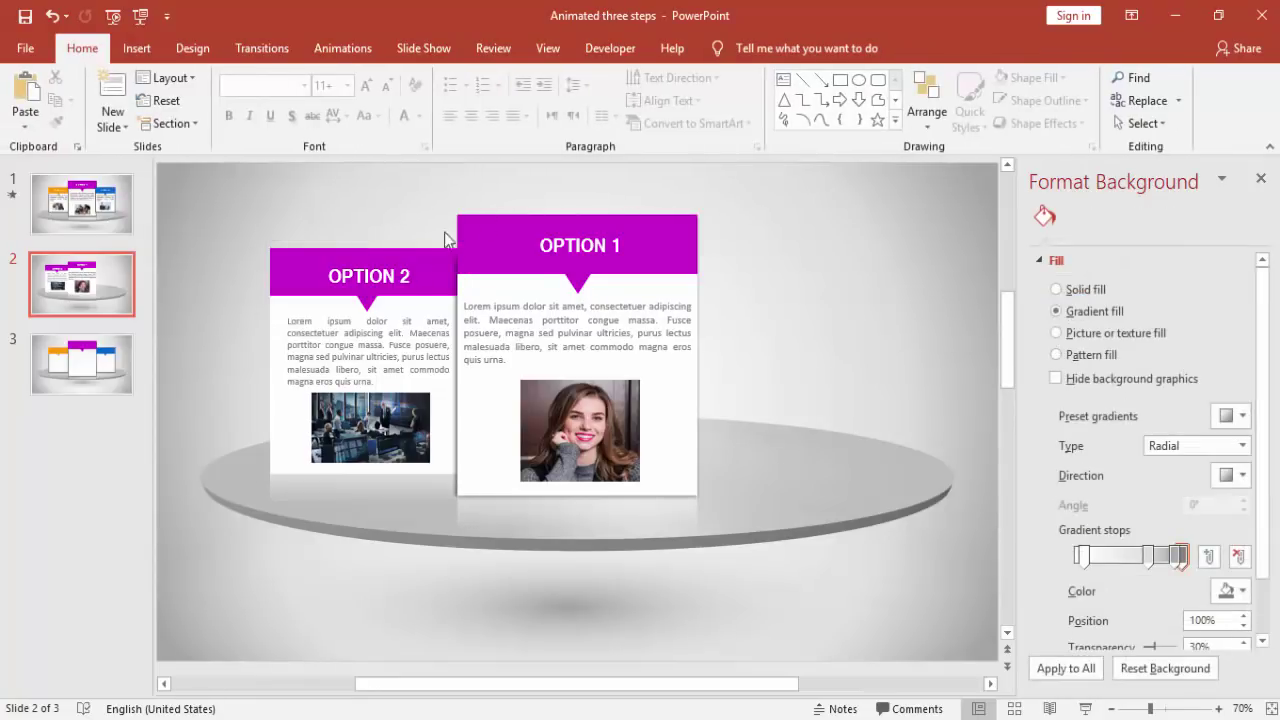
click(418, 259)
click(418, 259)
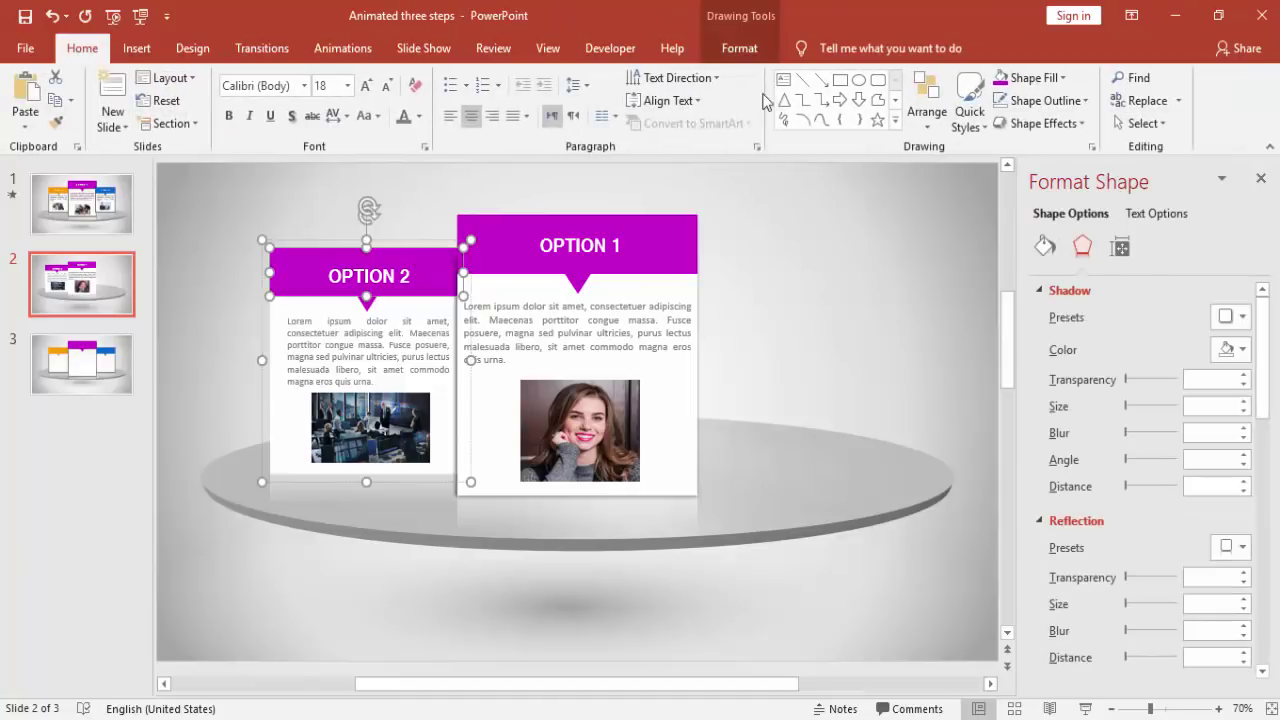
Fill the Option 2 header with orange.
click(724, 54)
click(489, 80)
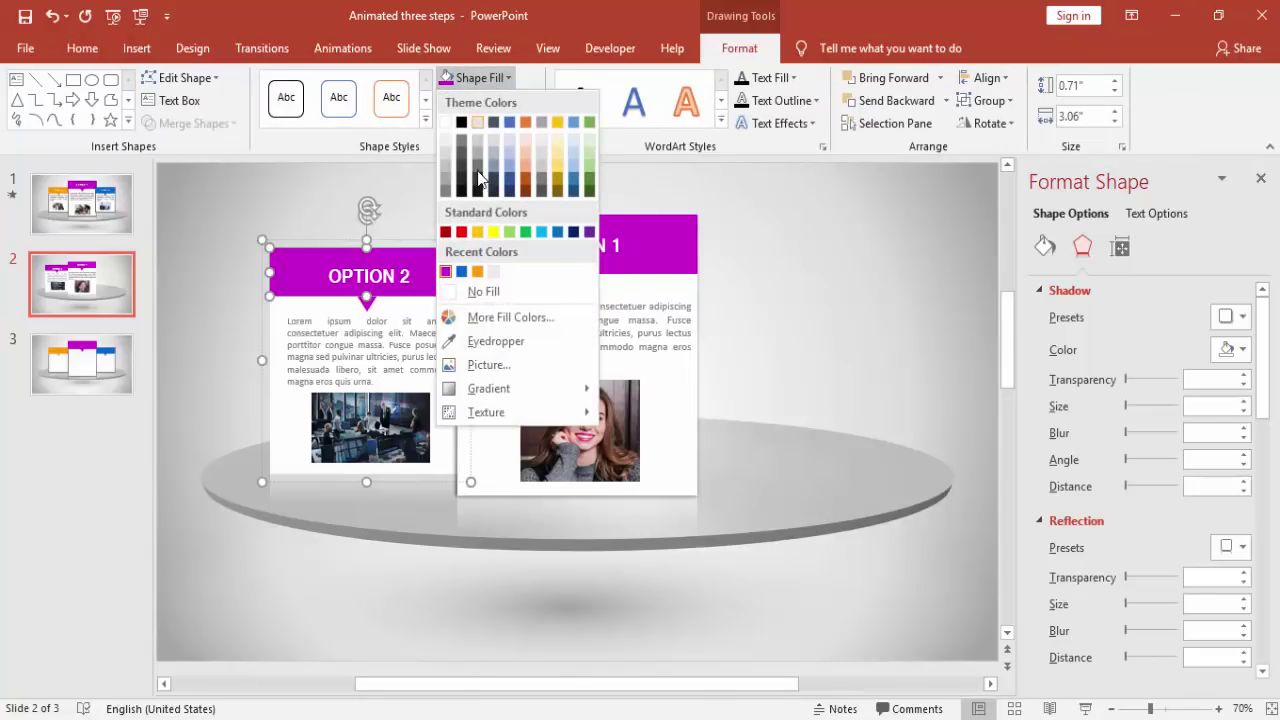
click(479, 268)
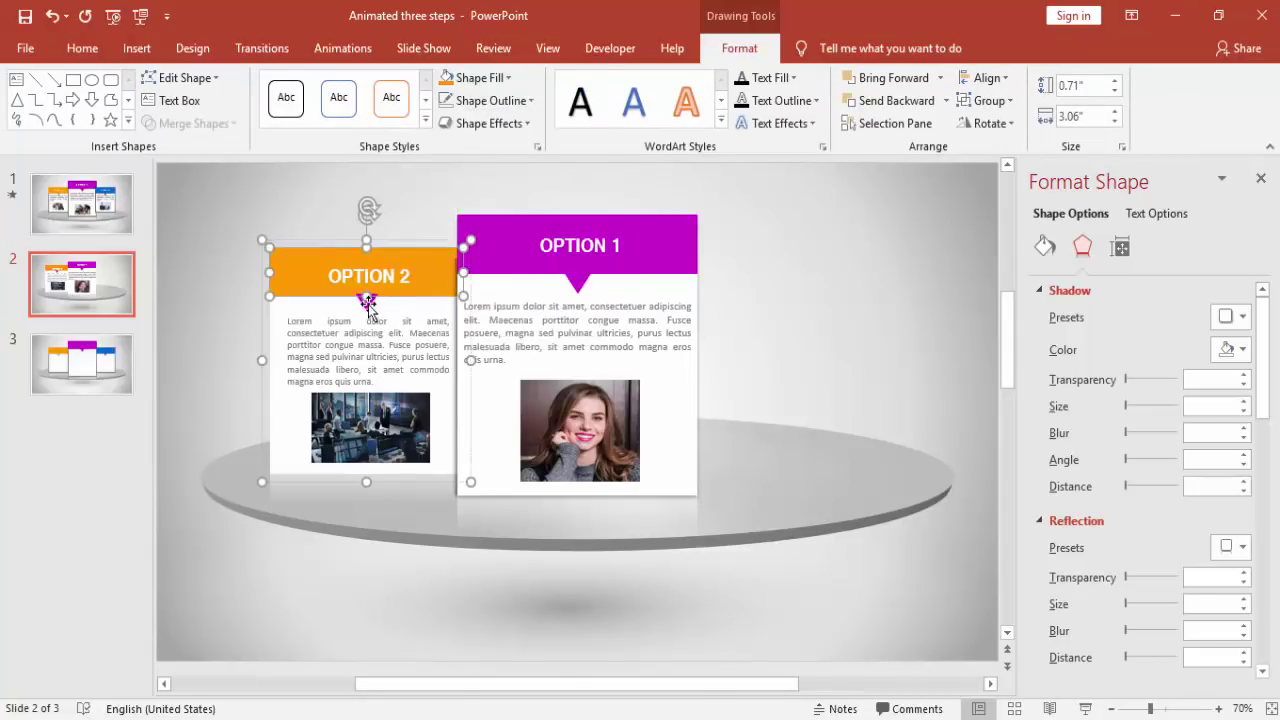
Give the pointer triangle the same orange and drag a copy of the card rightward.
click(368, 303)
click(446, 78)
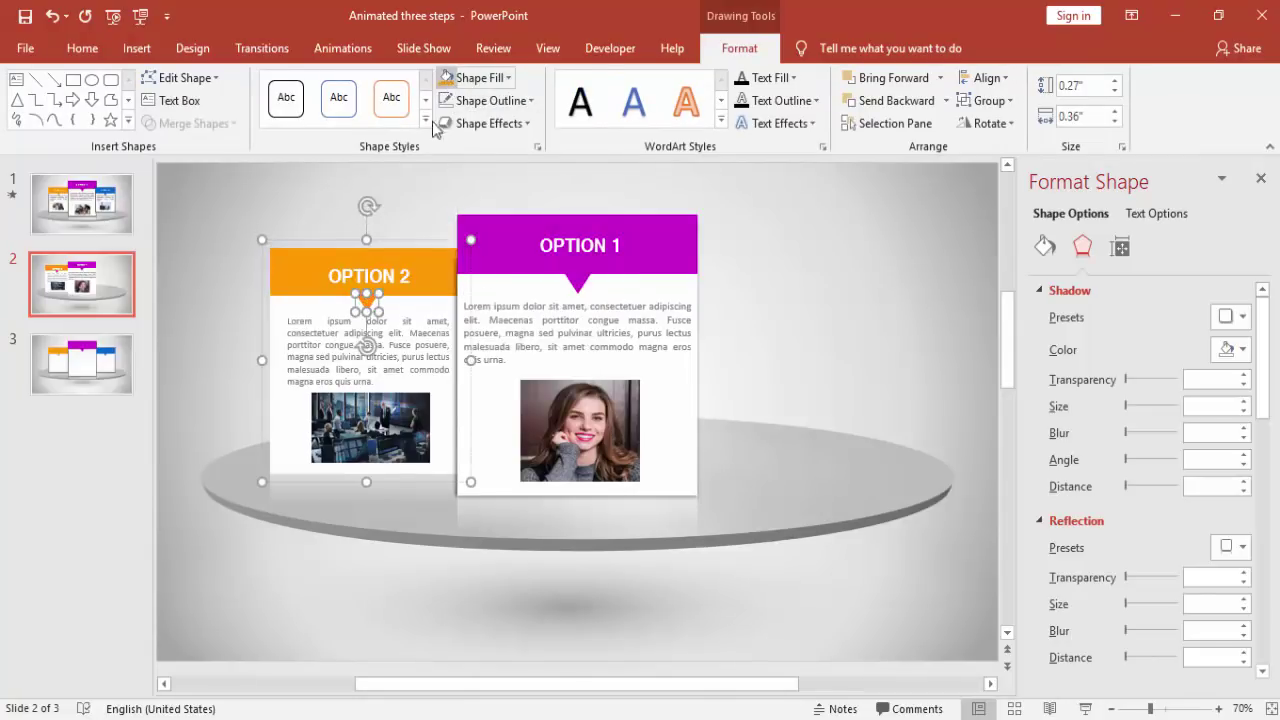
click(420, 187)
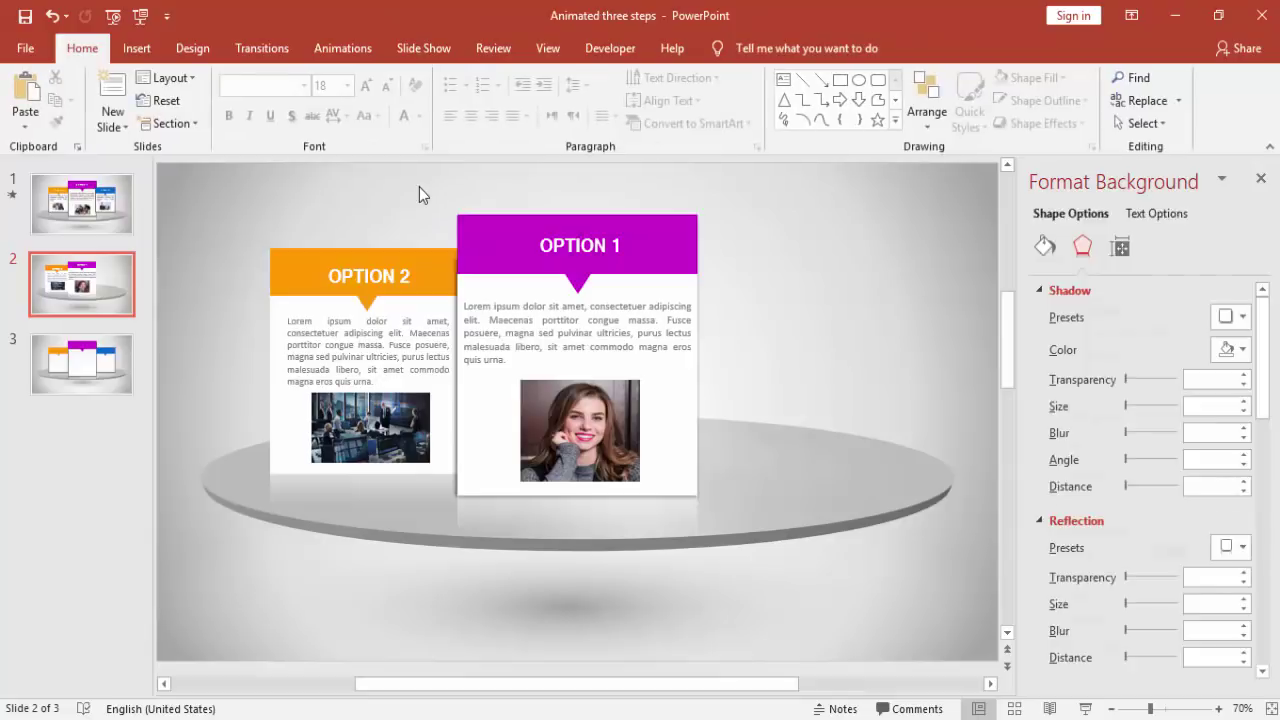
click(382, 248)
drag(382, 247, 846, 264)
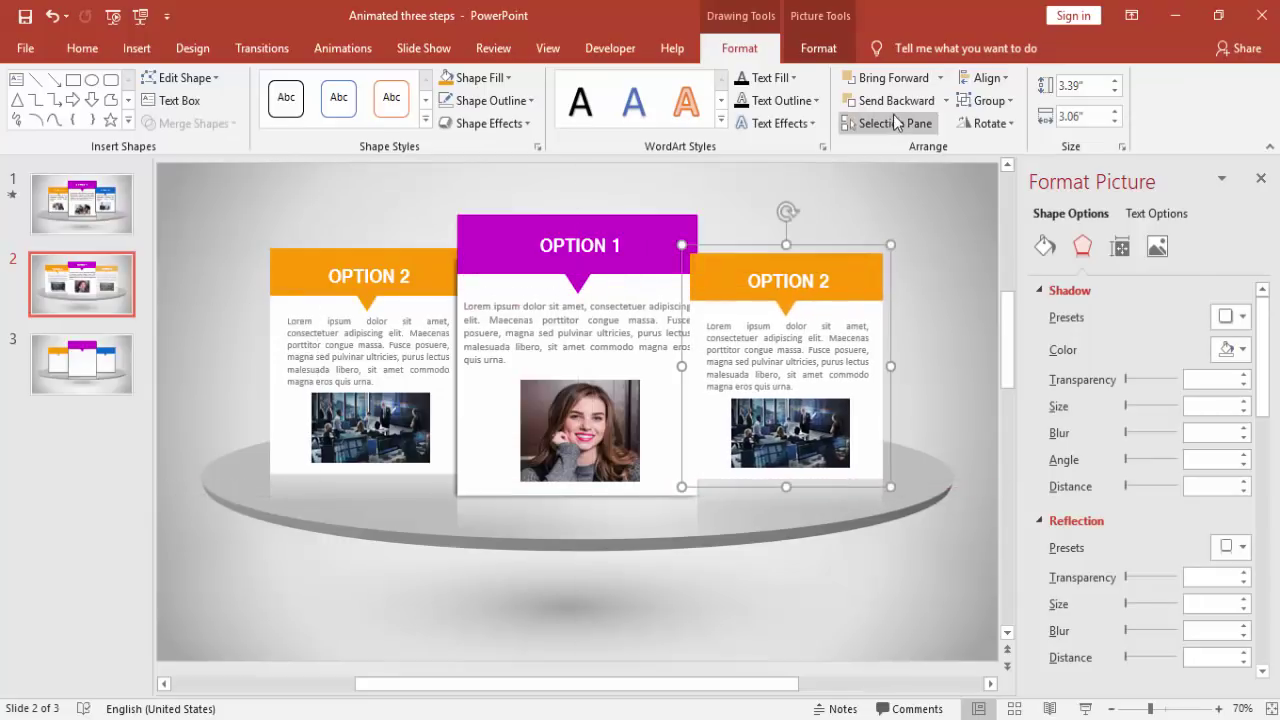
Send the copied right-hand card behind Option 1 and retitle it OPTION 3.
click(895, 100)
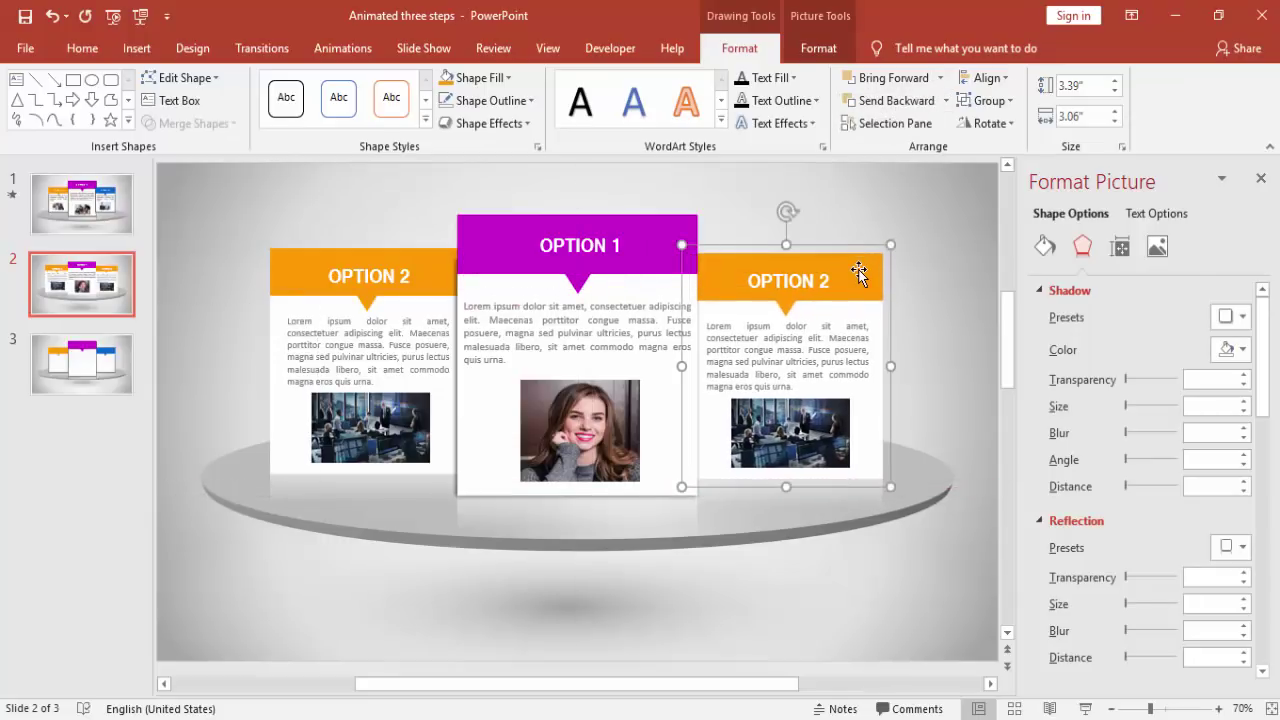
click(826, 280)
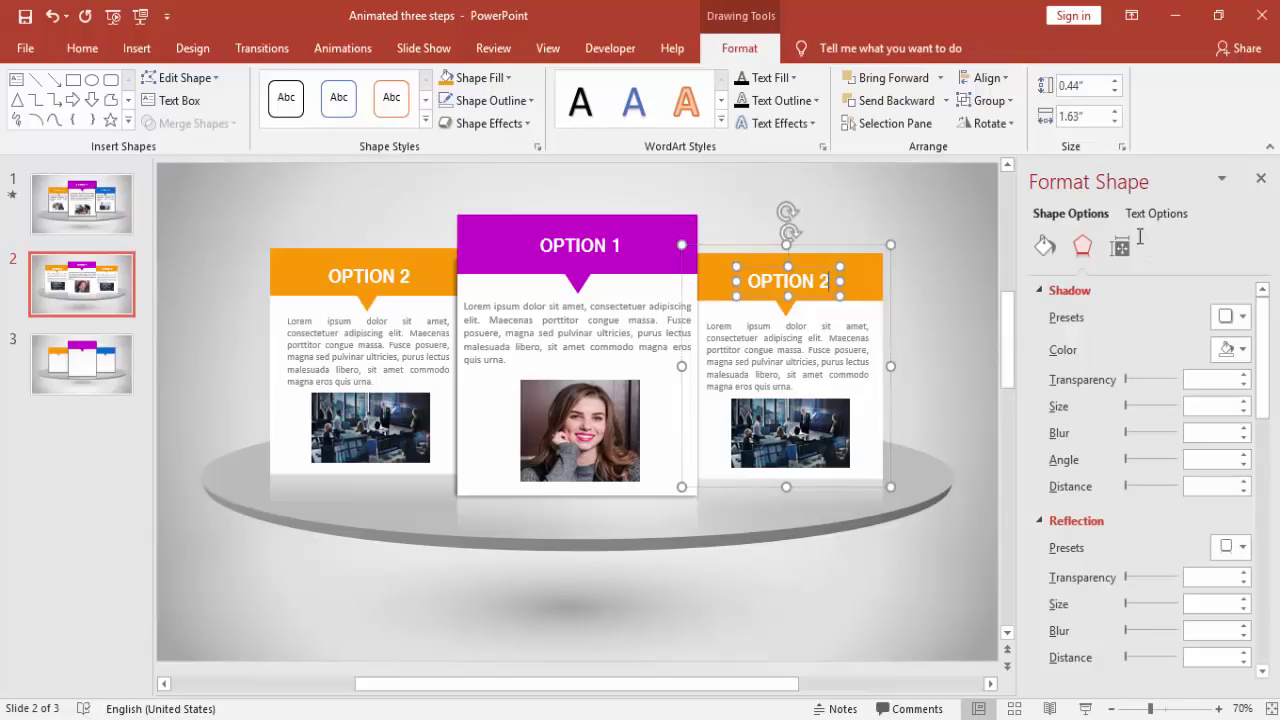
key(BackSpace)
text(3)
Replace the right card's photo with the city skyline image from a file, widening it slightly.
click(800, 450)
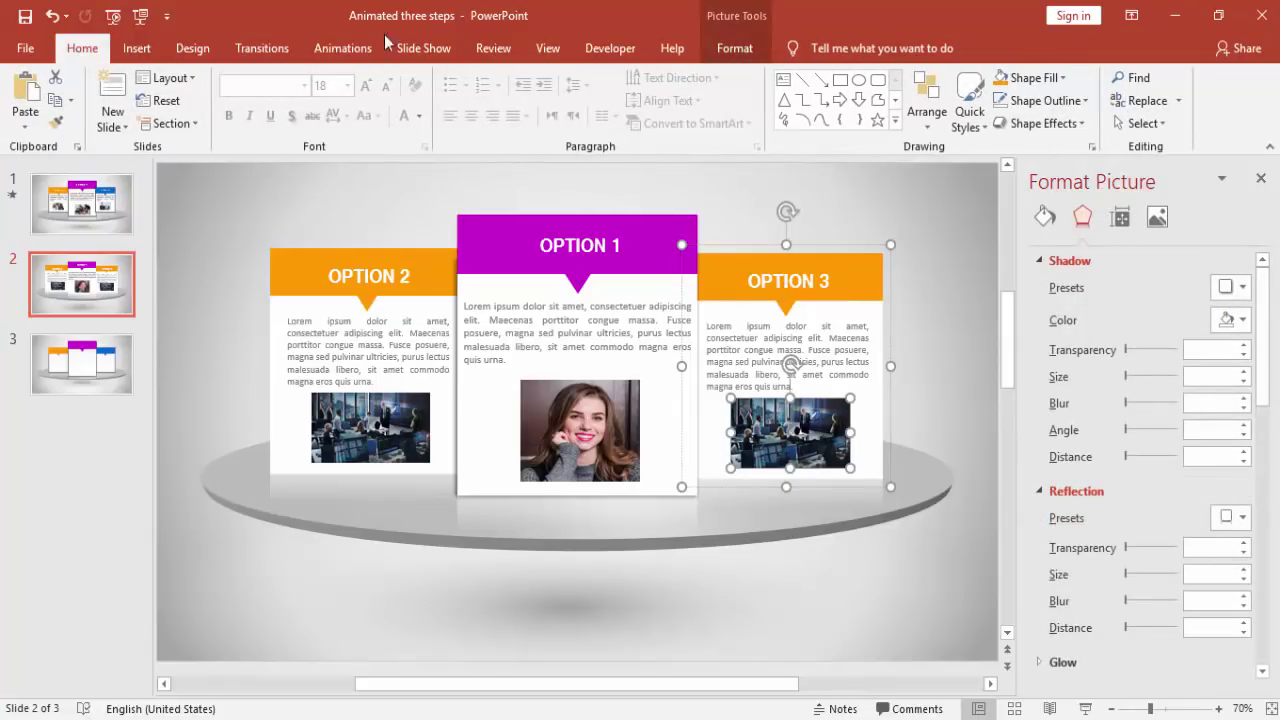
click(742, 42)
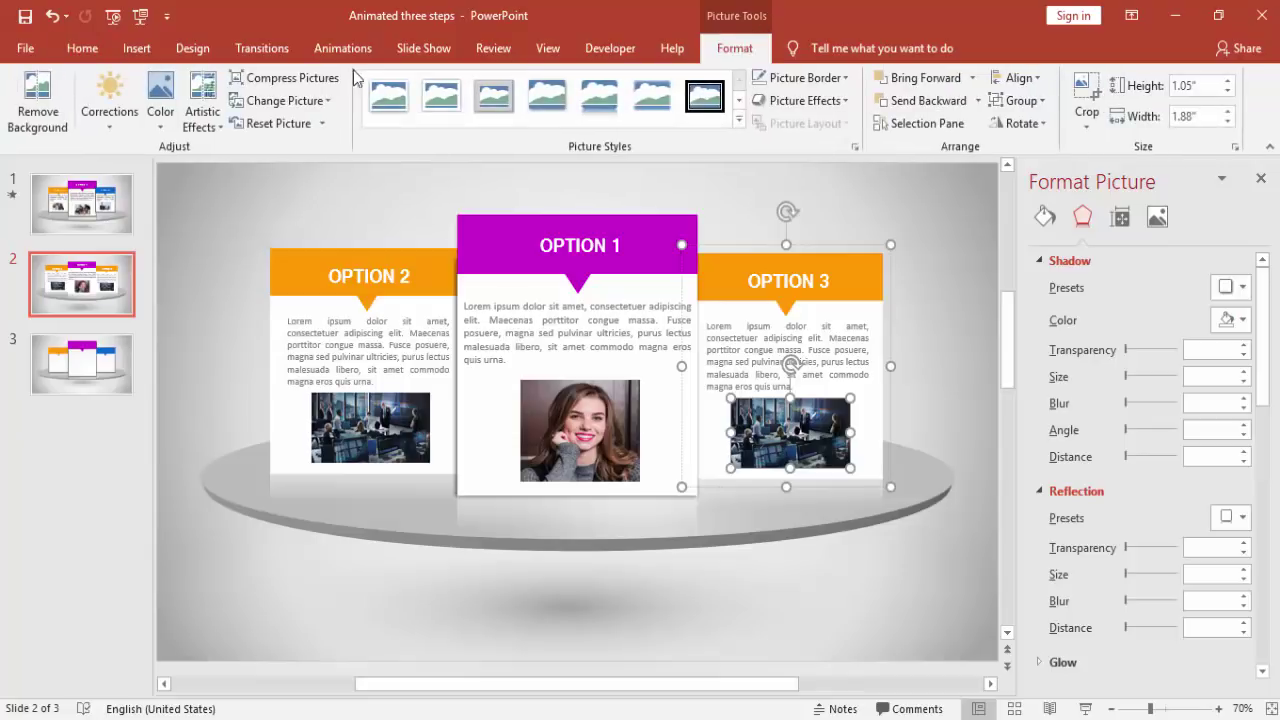
click(272, 100)
click(280, 125)
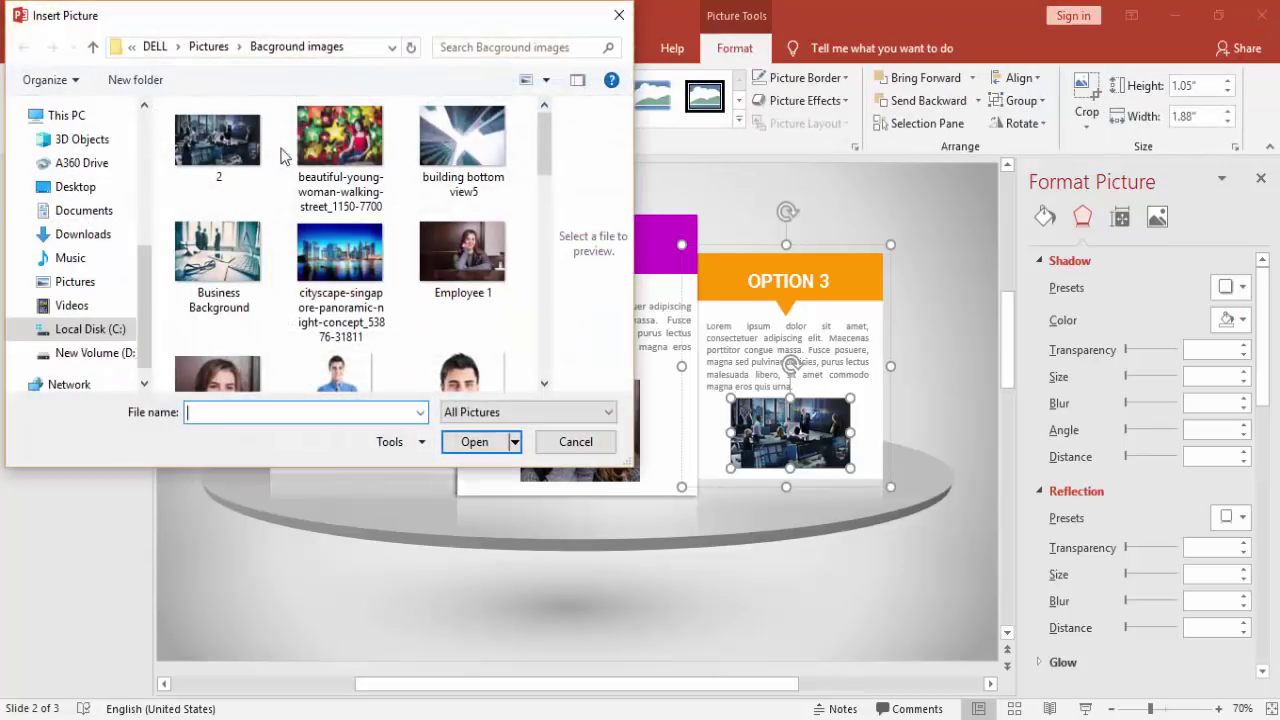
click(352, 262)
click(490, 442)
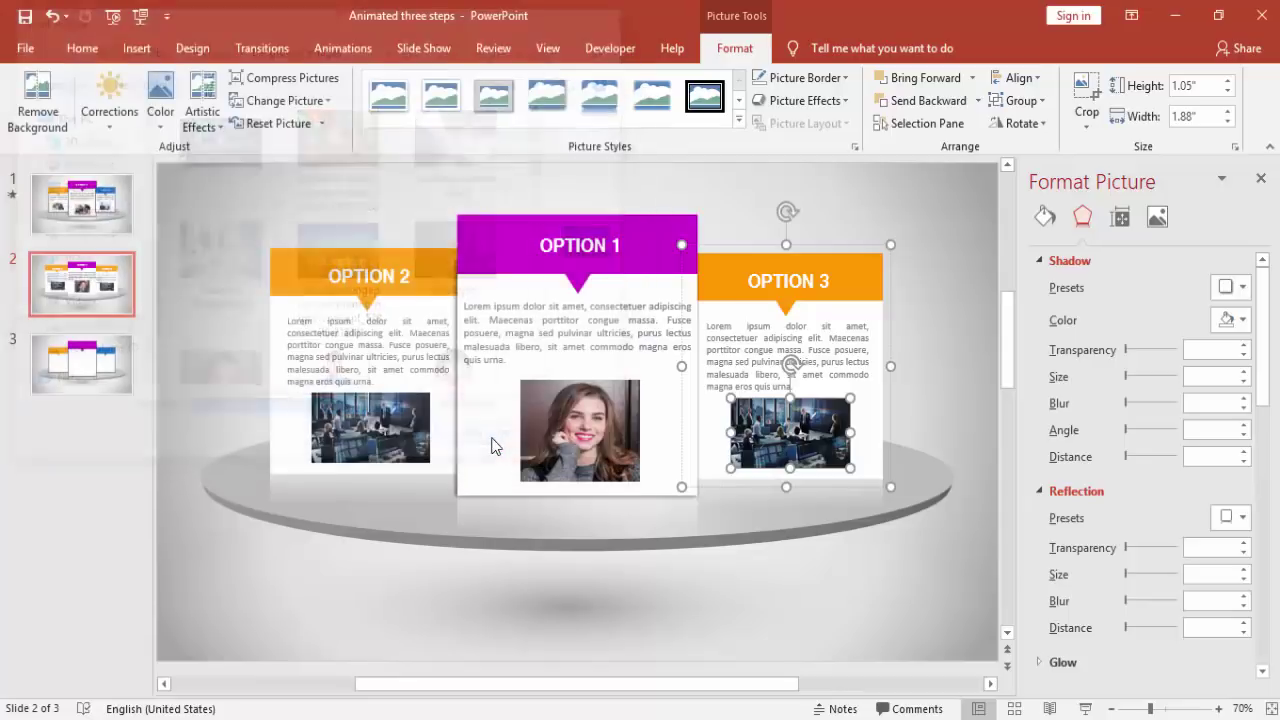
drag(737, 432, 735, 432)
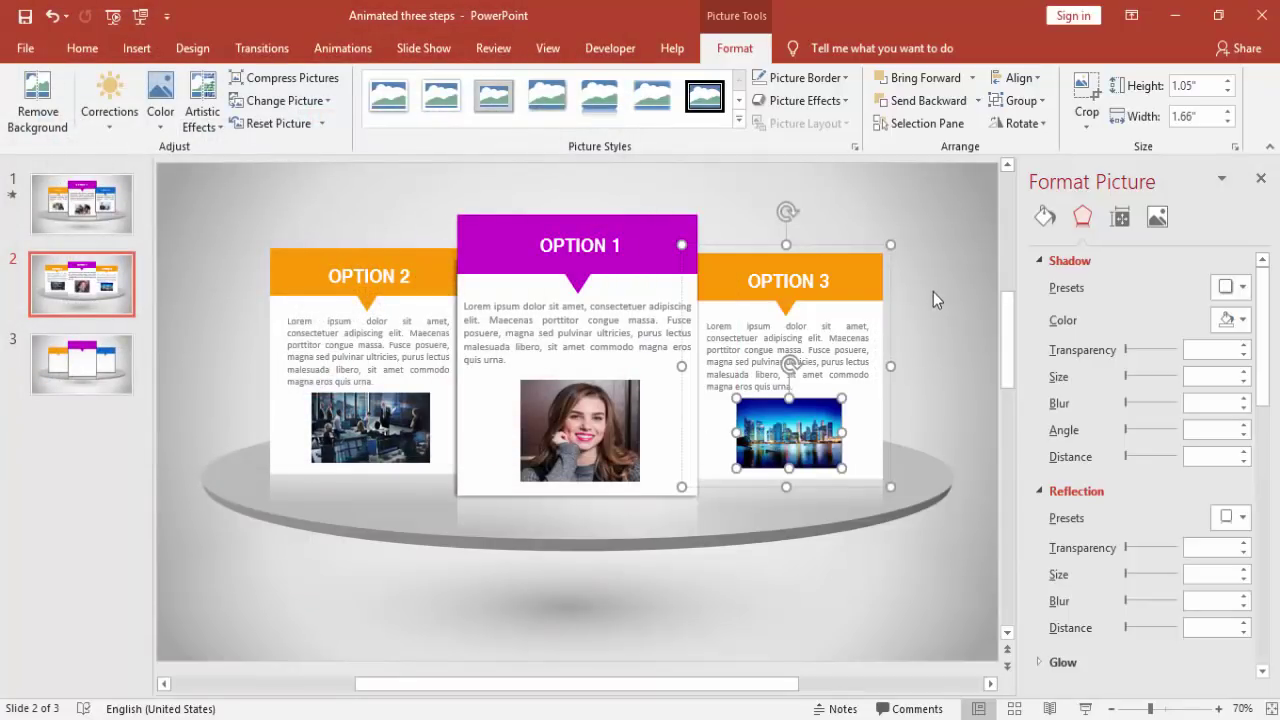
click(866, 271)
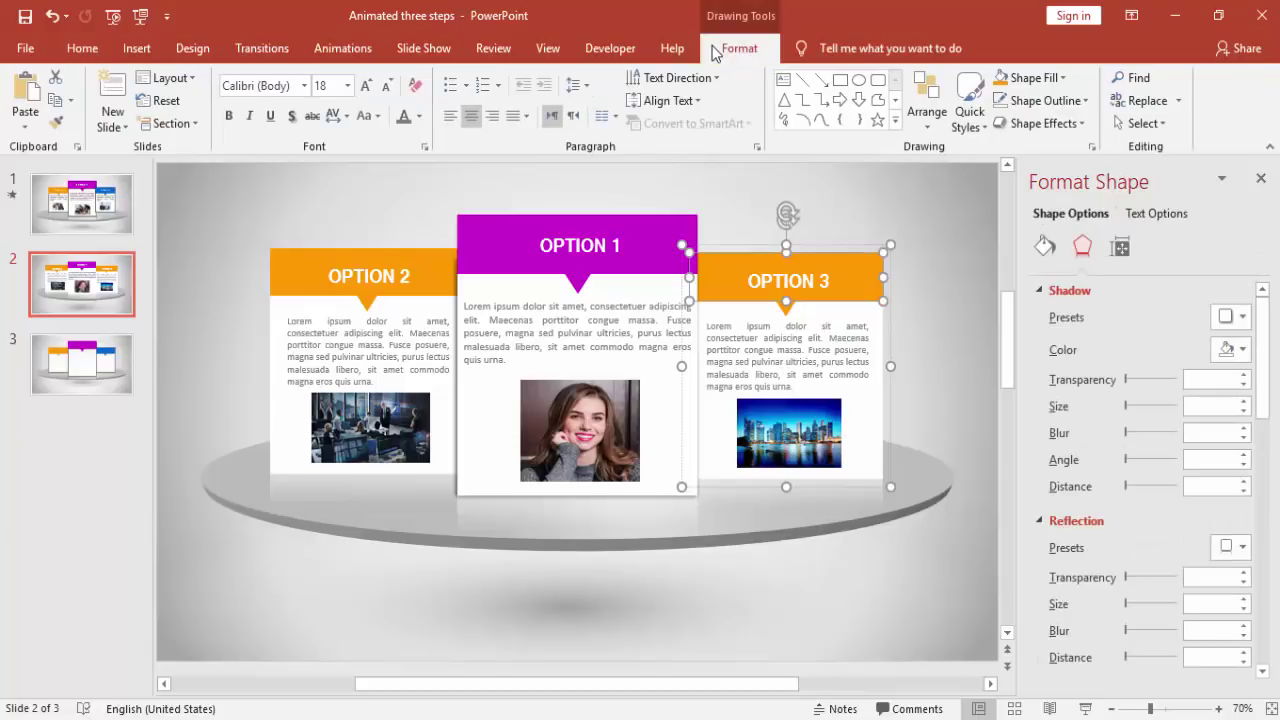
Fill the OPTION 3 header and its pointer triangle with green.
click(740, 48)
click(480, 77)
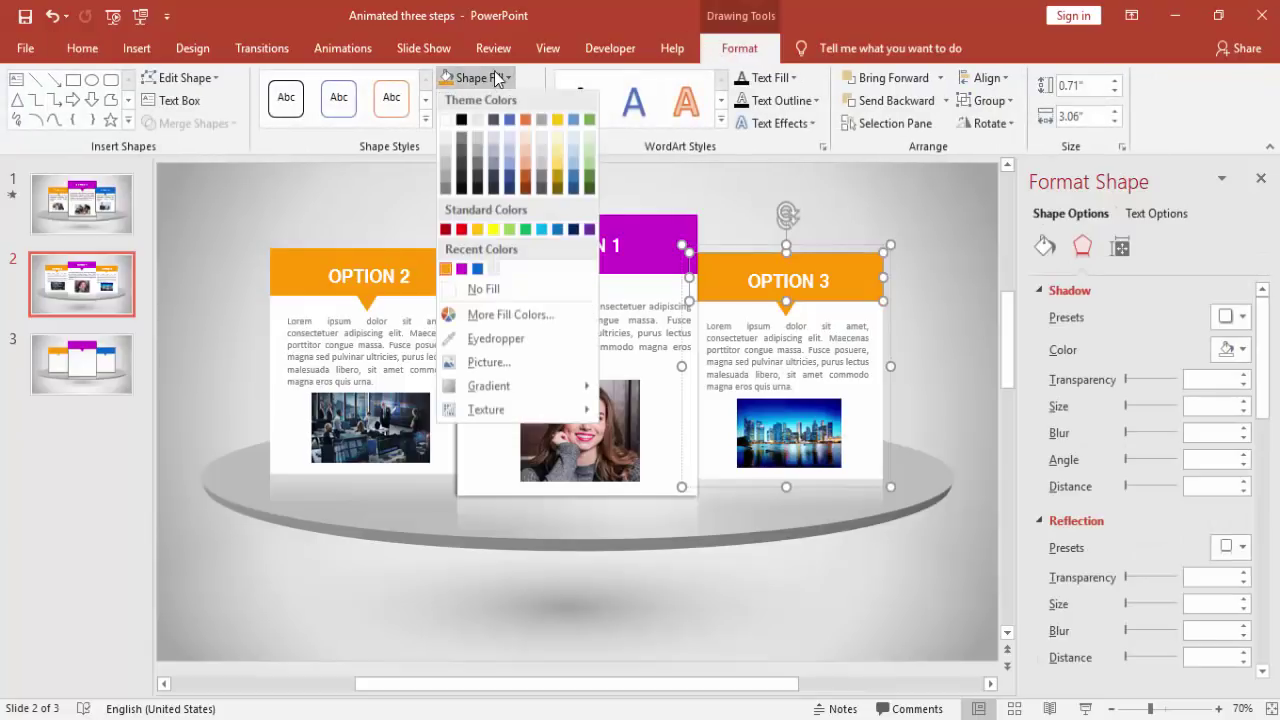
click(527, 231)
click(786, 306)
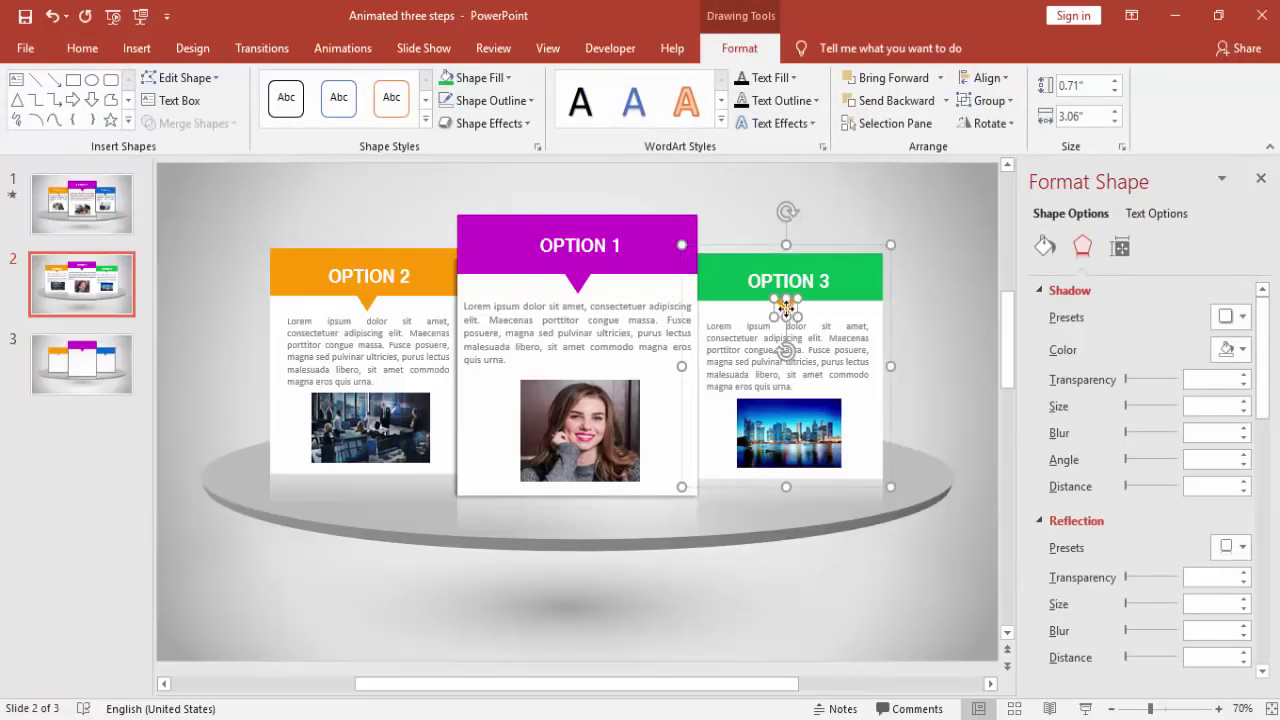
click(446, 84)
click(925, 250)
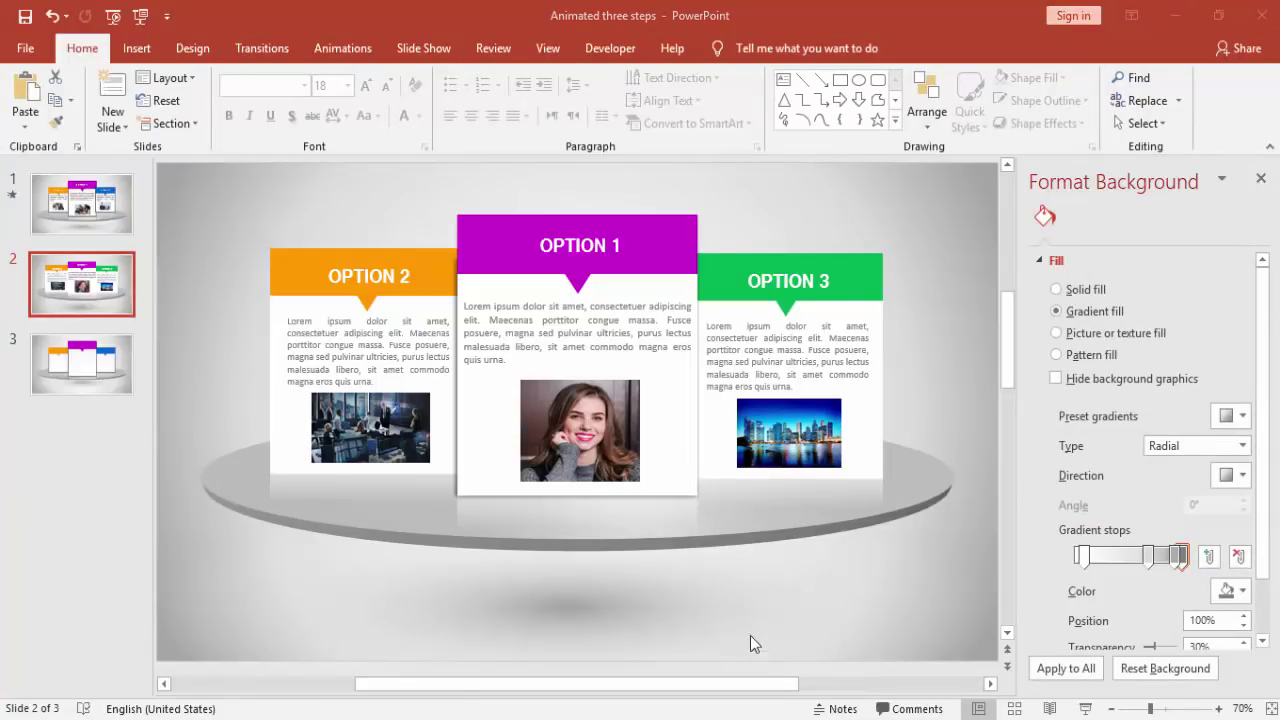
Close the Format Background pane, zoom out to 50%, and select the gray disc platform.
click(1261, 178)
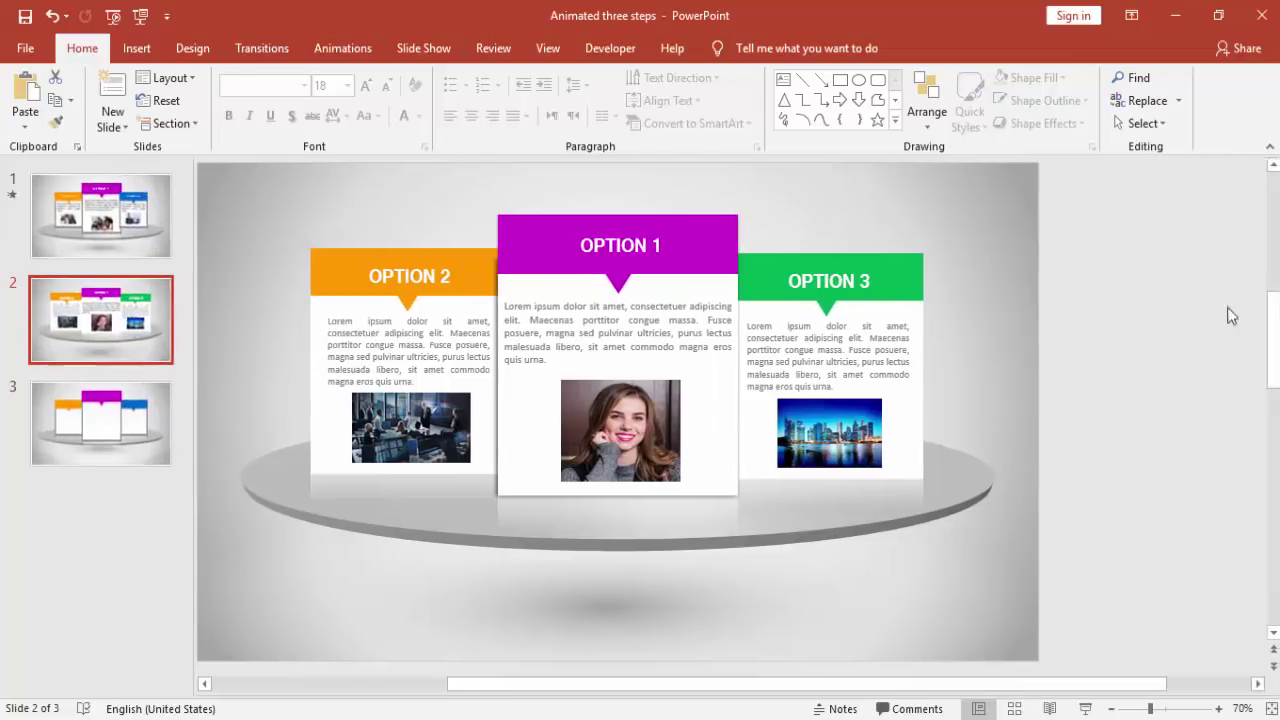
click(1111, 708)
click(1111, 708)
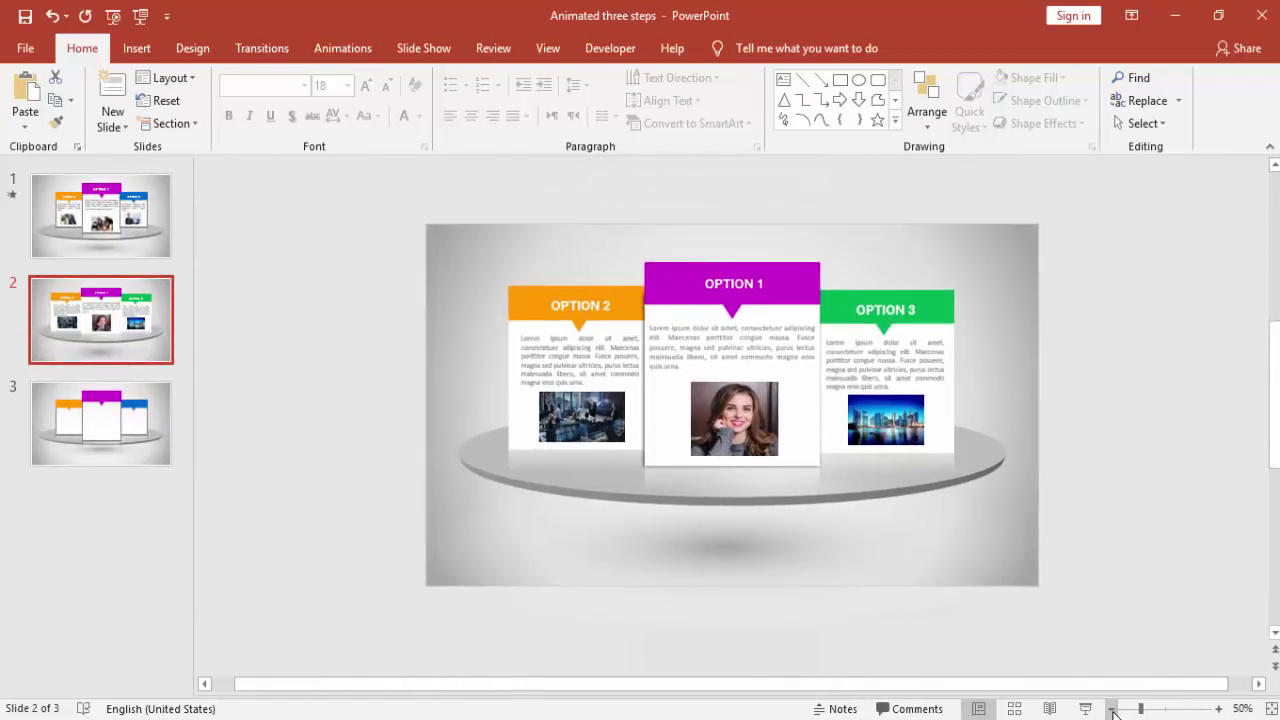
click(488, 474)
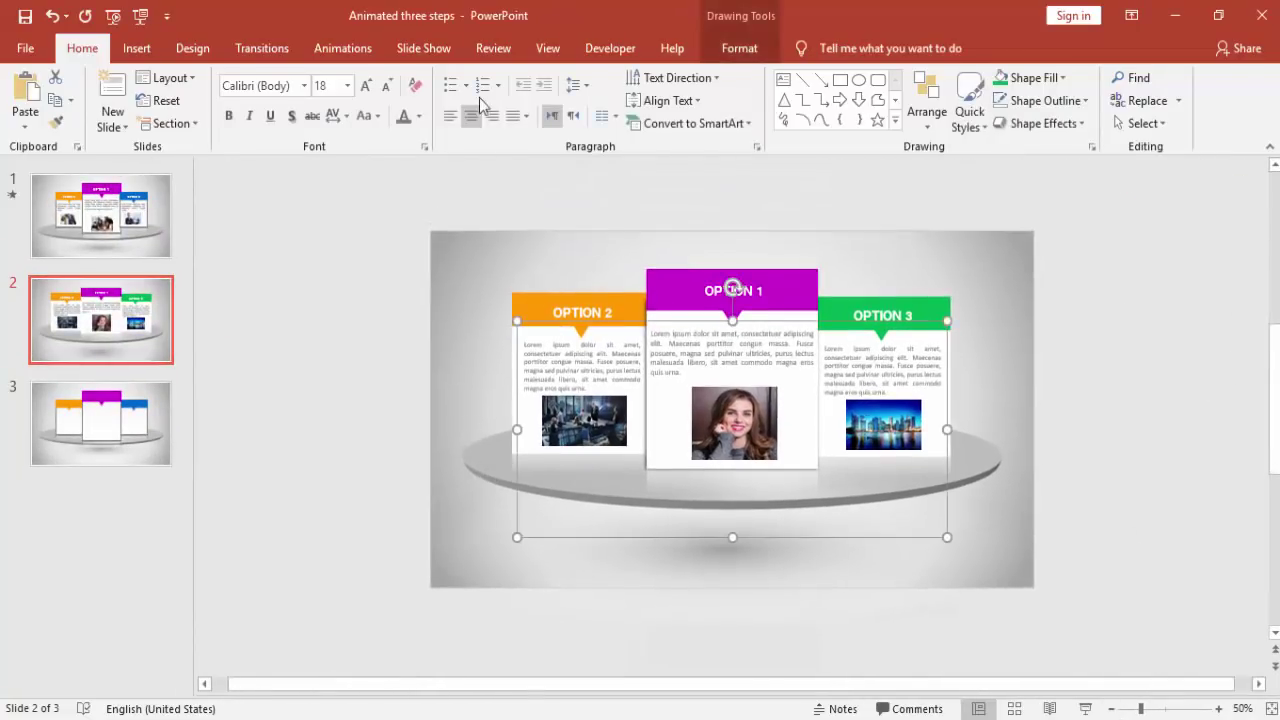
Open the Animation Pane and give the gray disc a Wheel entrance animation.
click(348, 48)
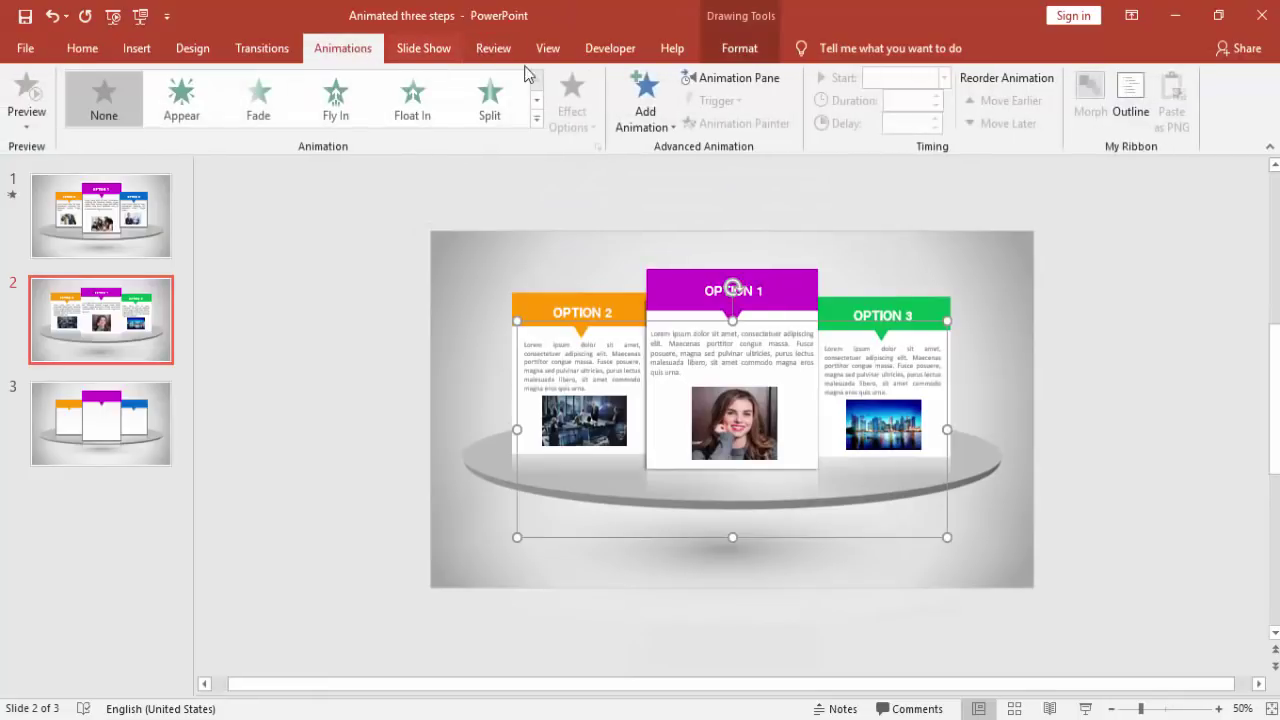
click(713, 80)
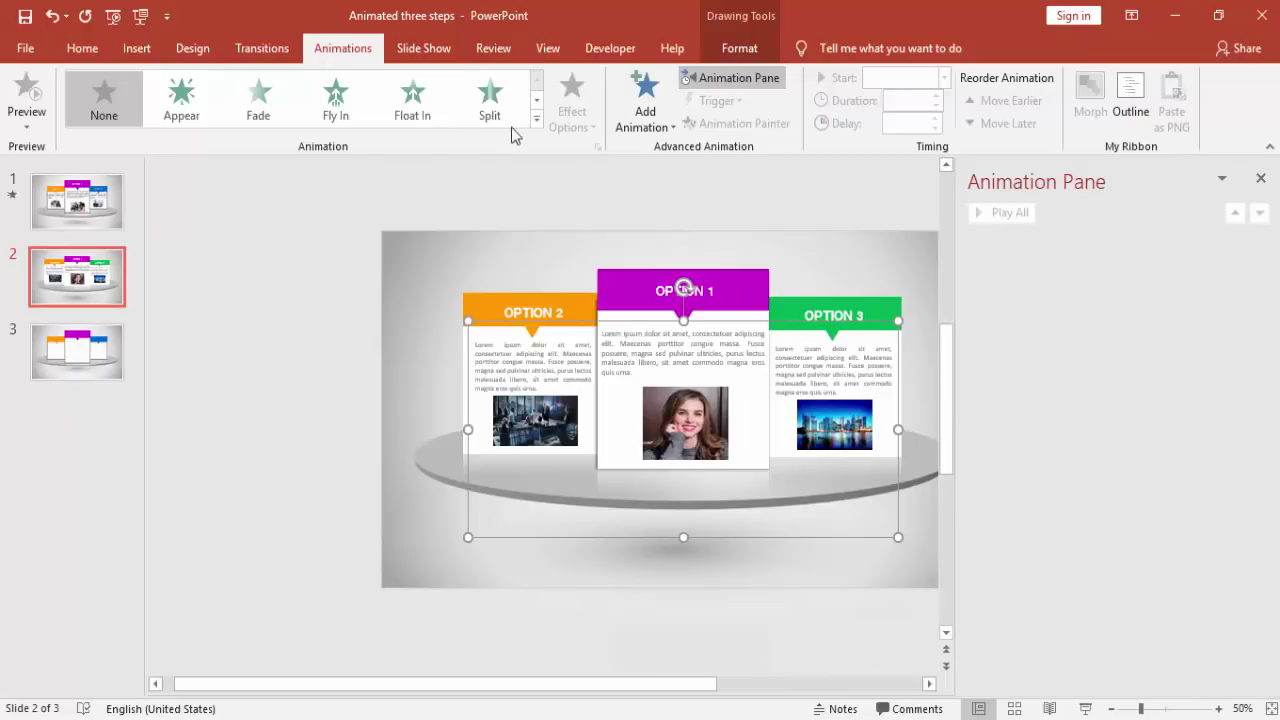
click(536, 119)
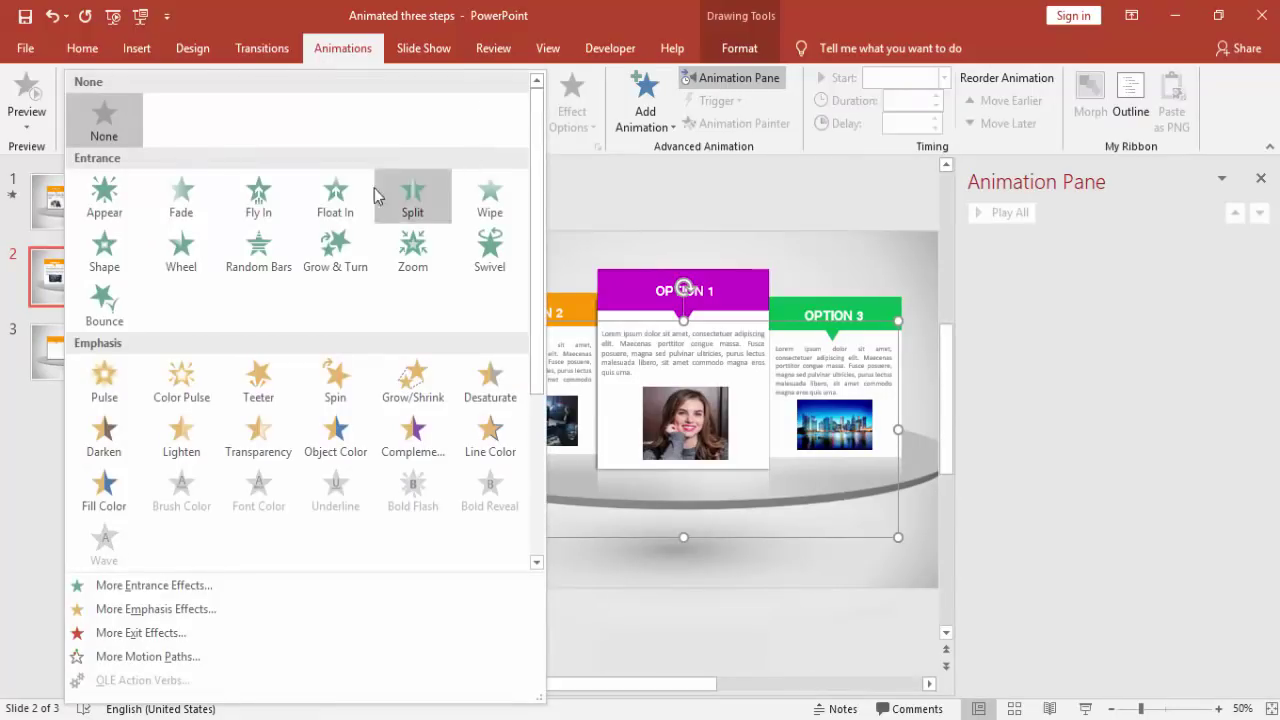
click(190, 250)
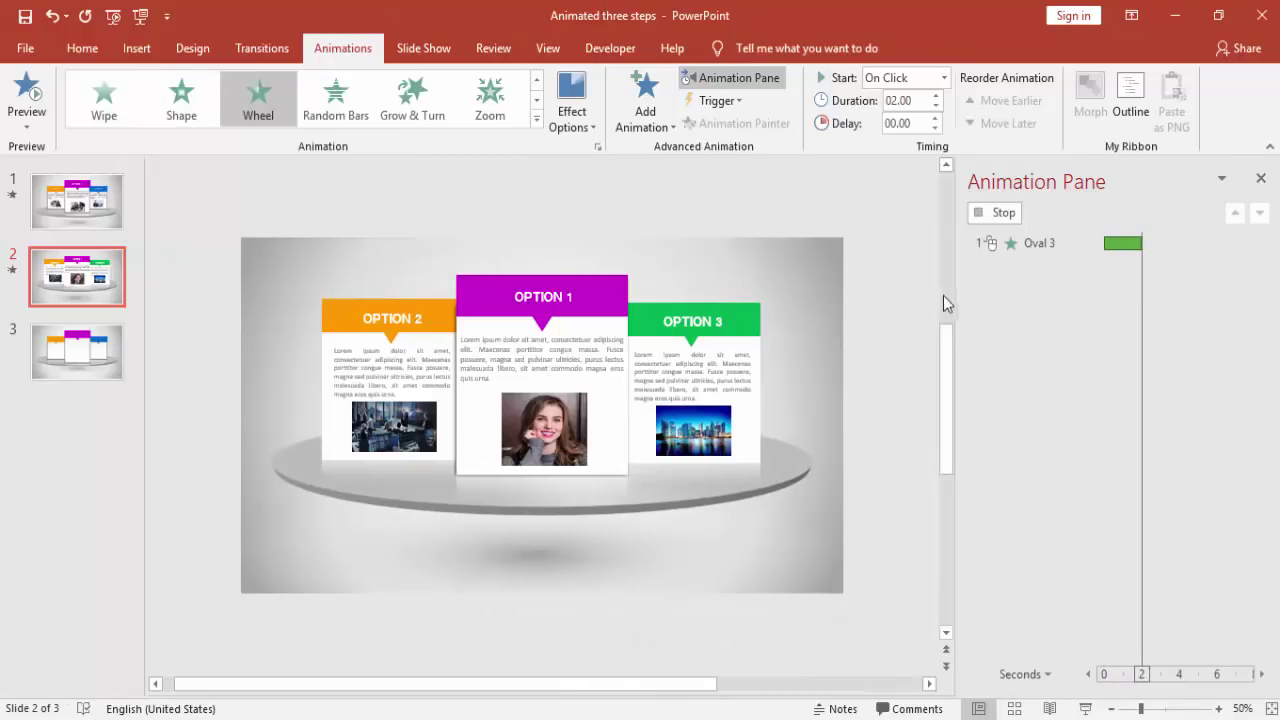
click(706, 542)
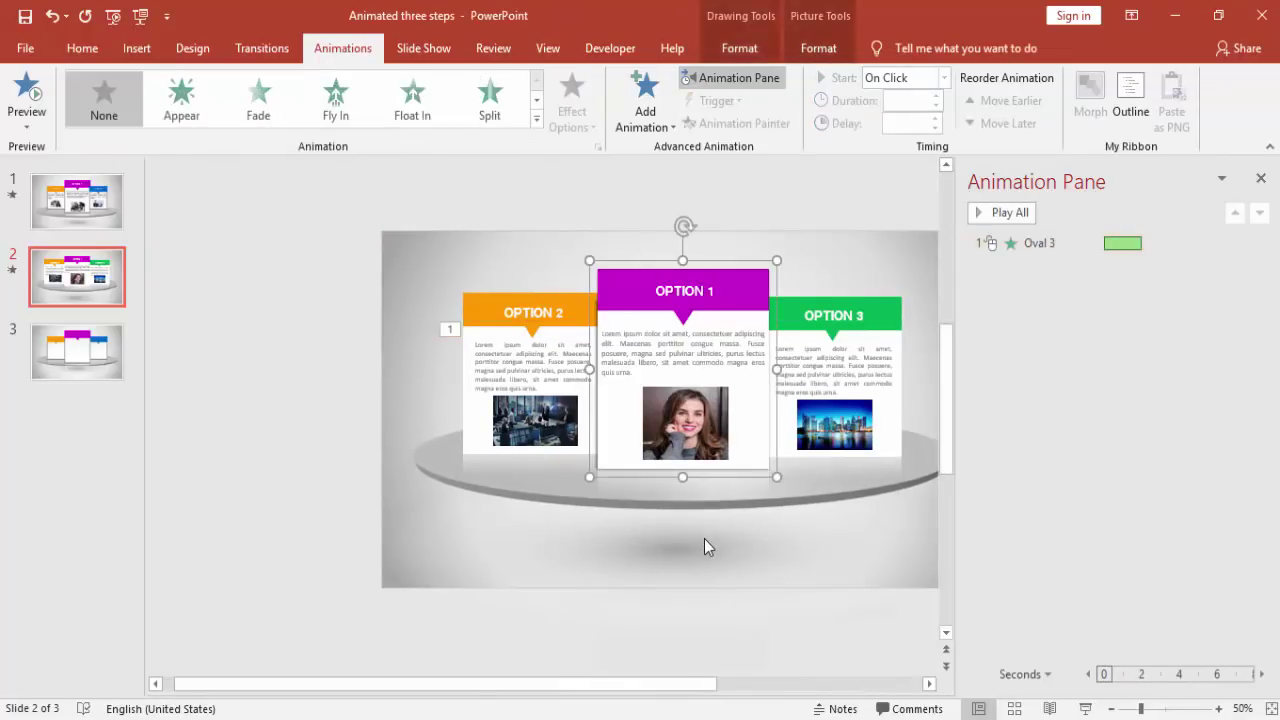
double_click(705, 545)
drag(700, 684, 771, 684)
Fade in the platform's shadow After Previous, and apply Fly In to the Option 1 card.
click(815, 582)
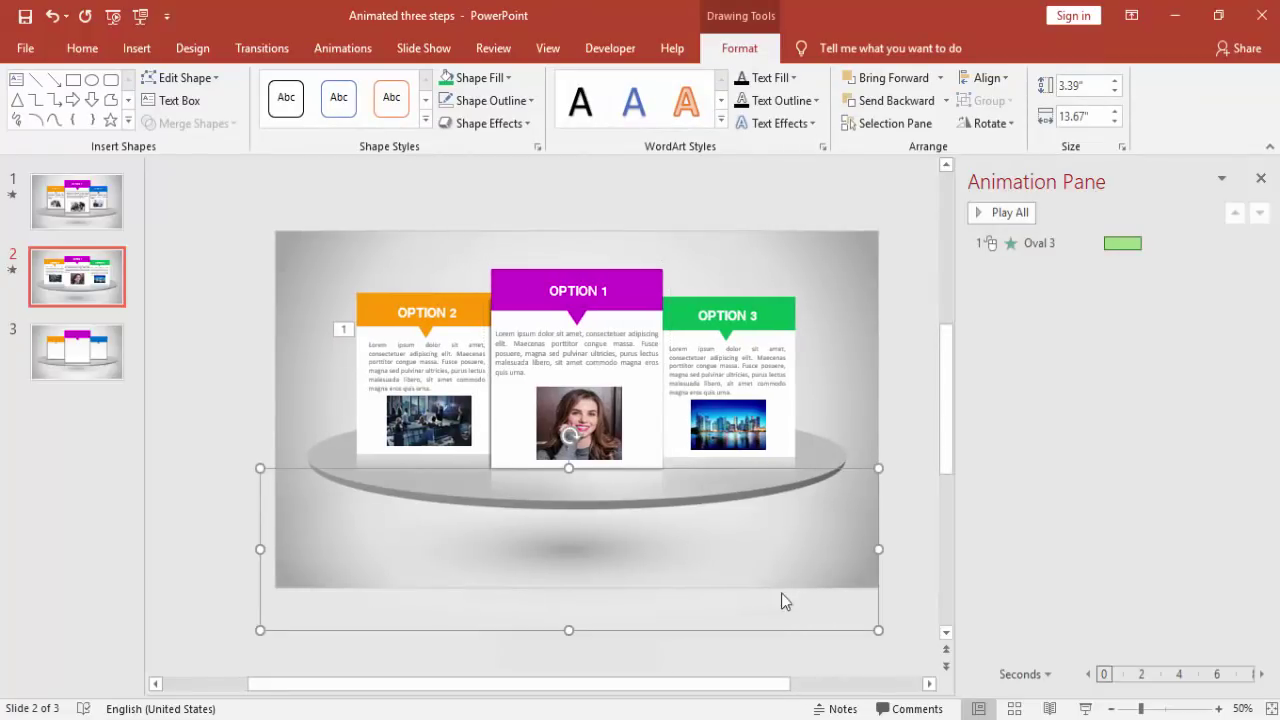
click(320, 48)
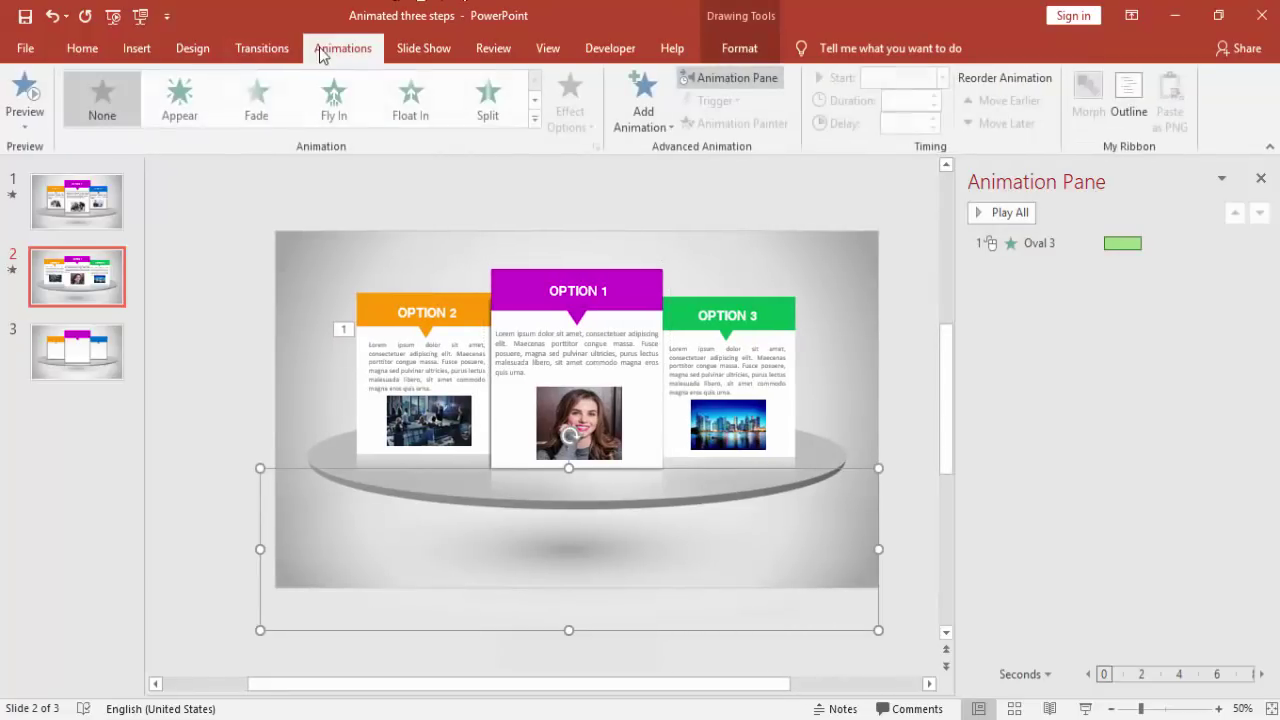
click(262, 100)
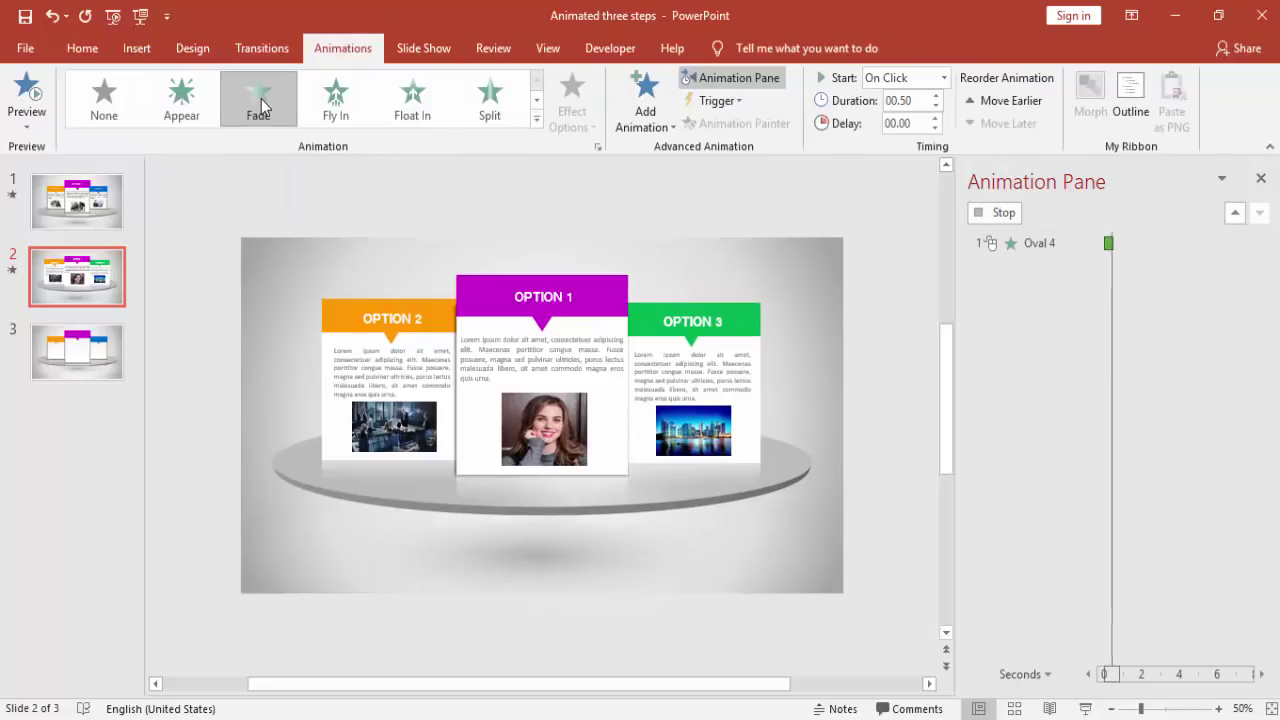
click(943, 78)
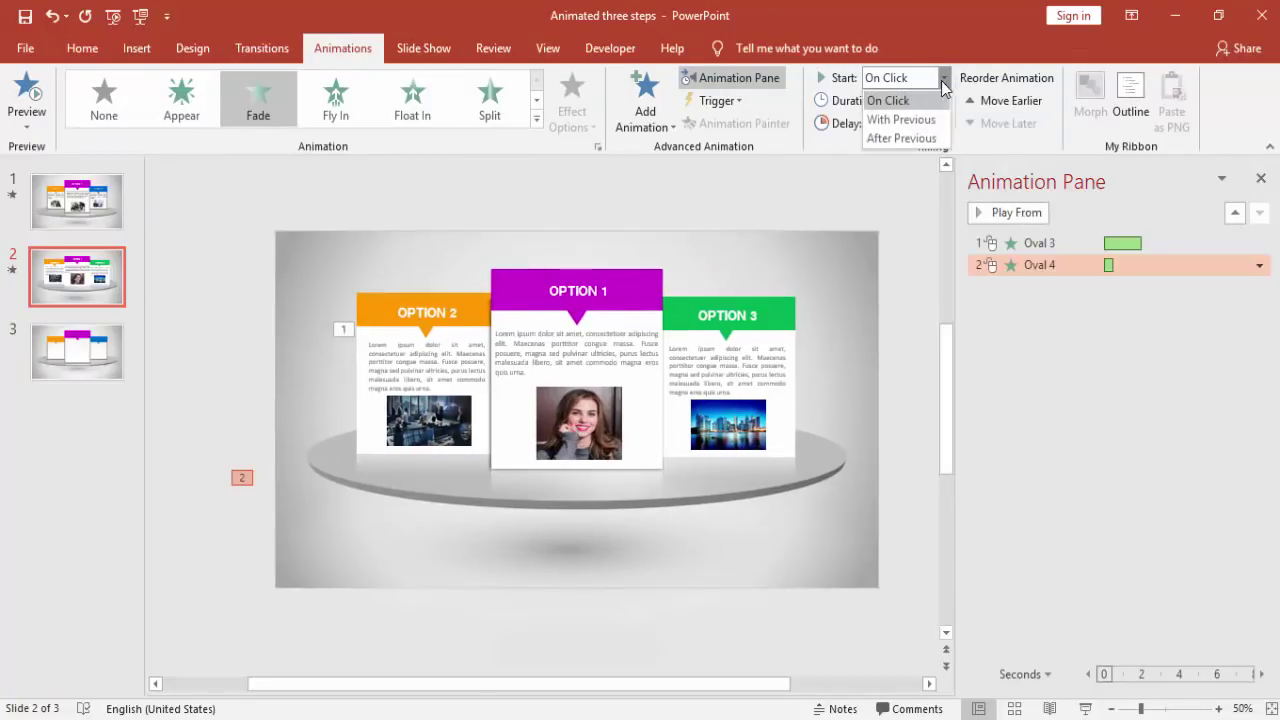
click(919, 141)
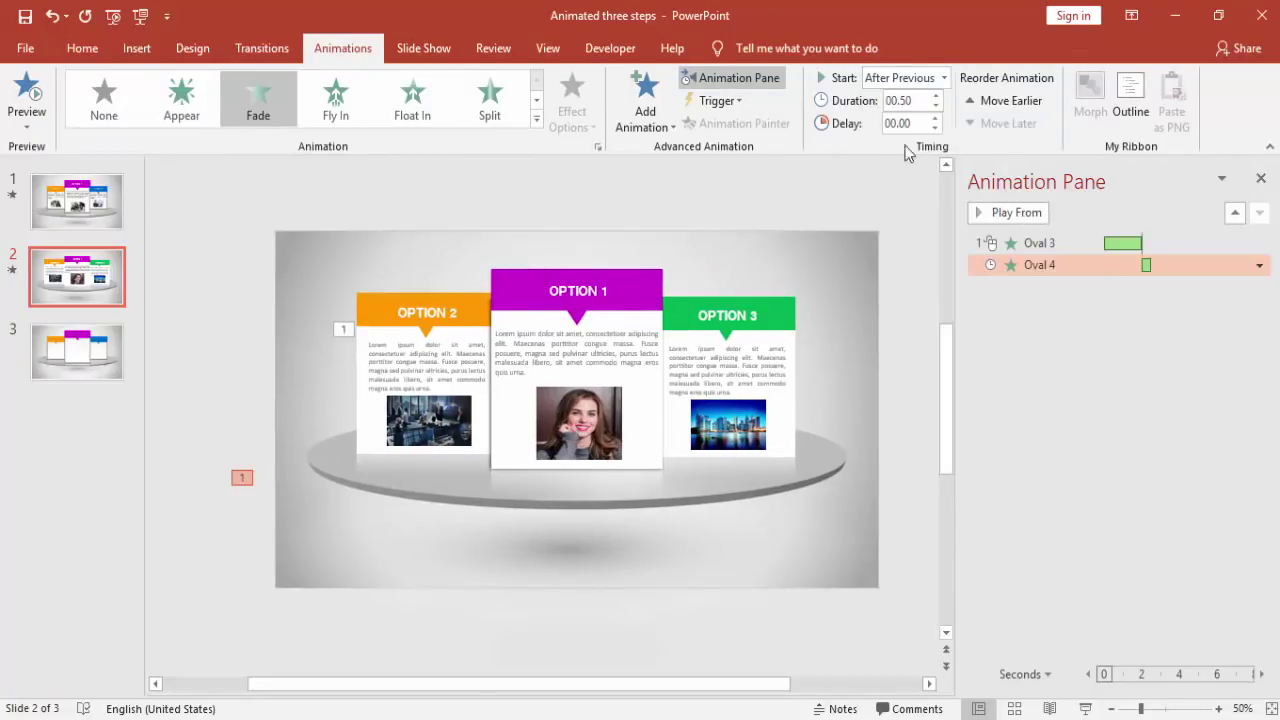
click(643, 283)
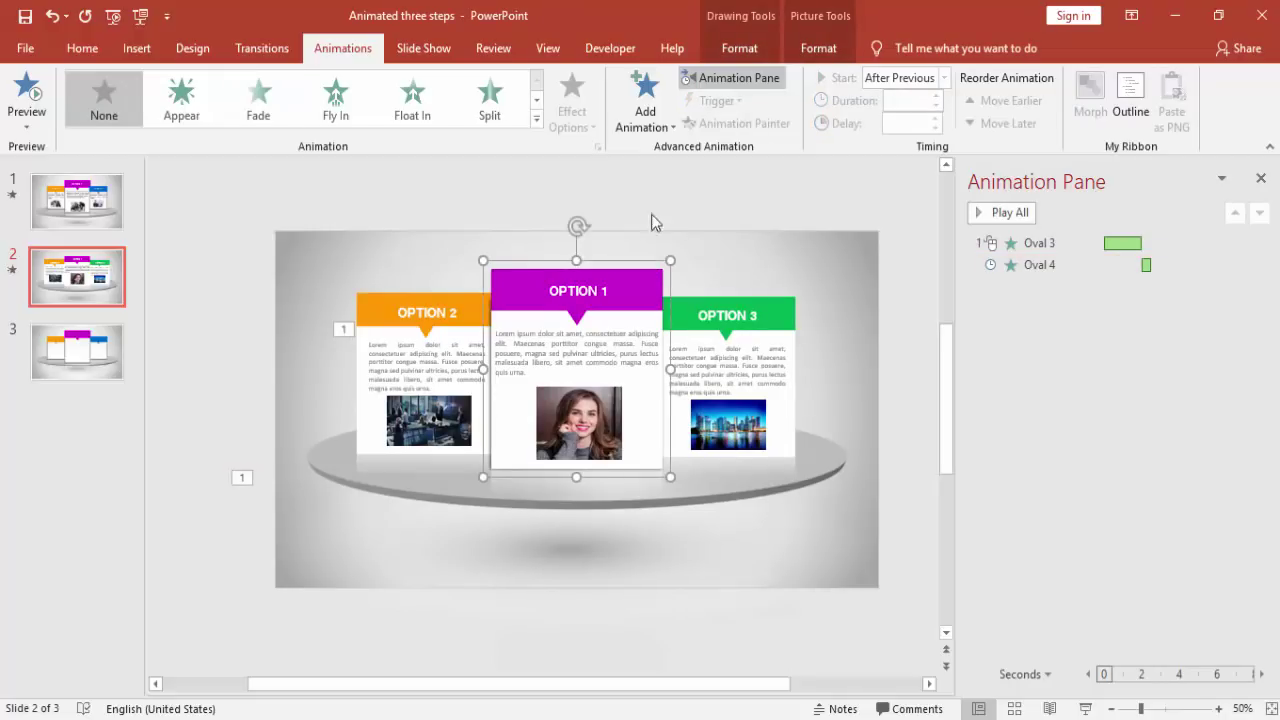
click(338, 104)
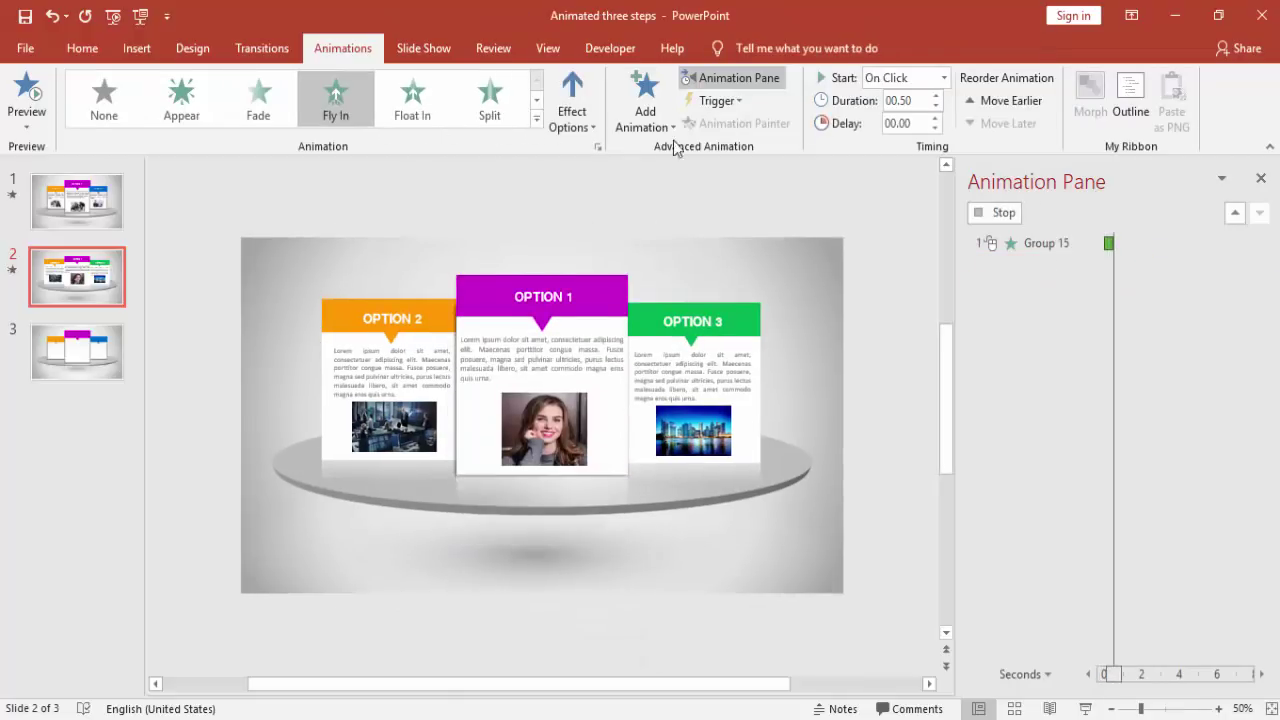
Set the Option 1 card's Fly In direction to From Top.
click(650, 124)
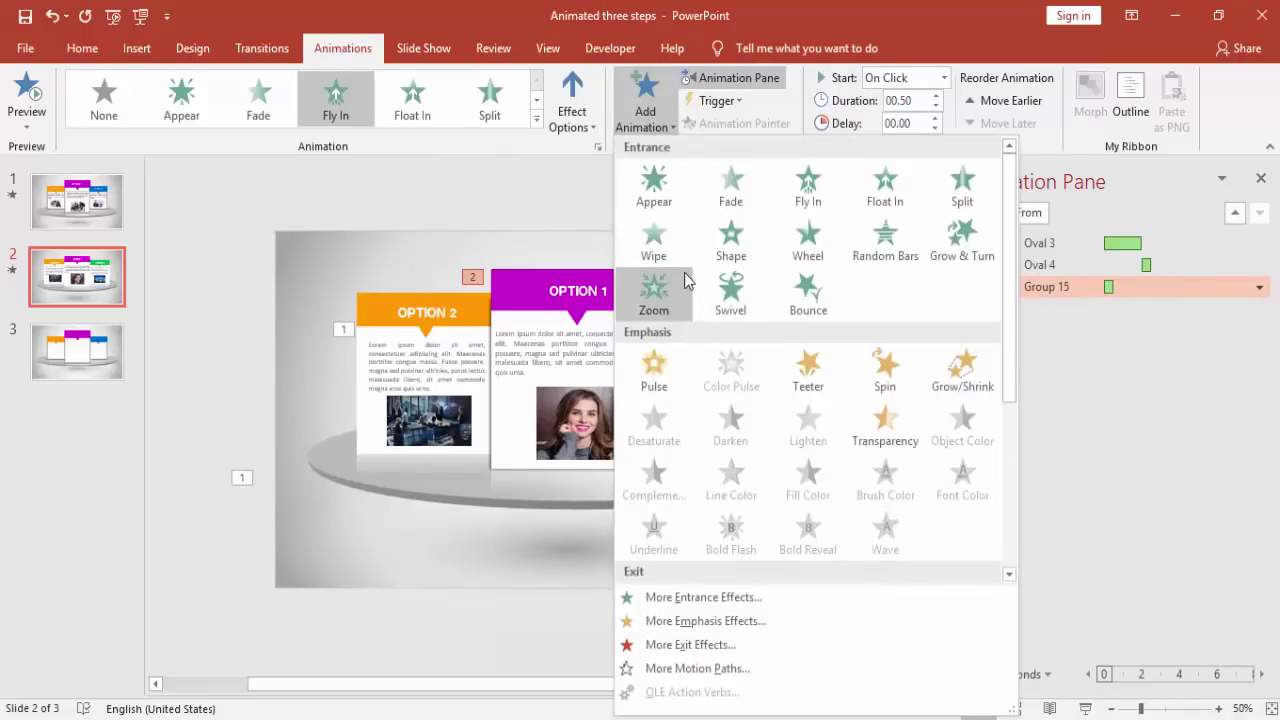
click(593, 103)
click(591, 102)
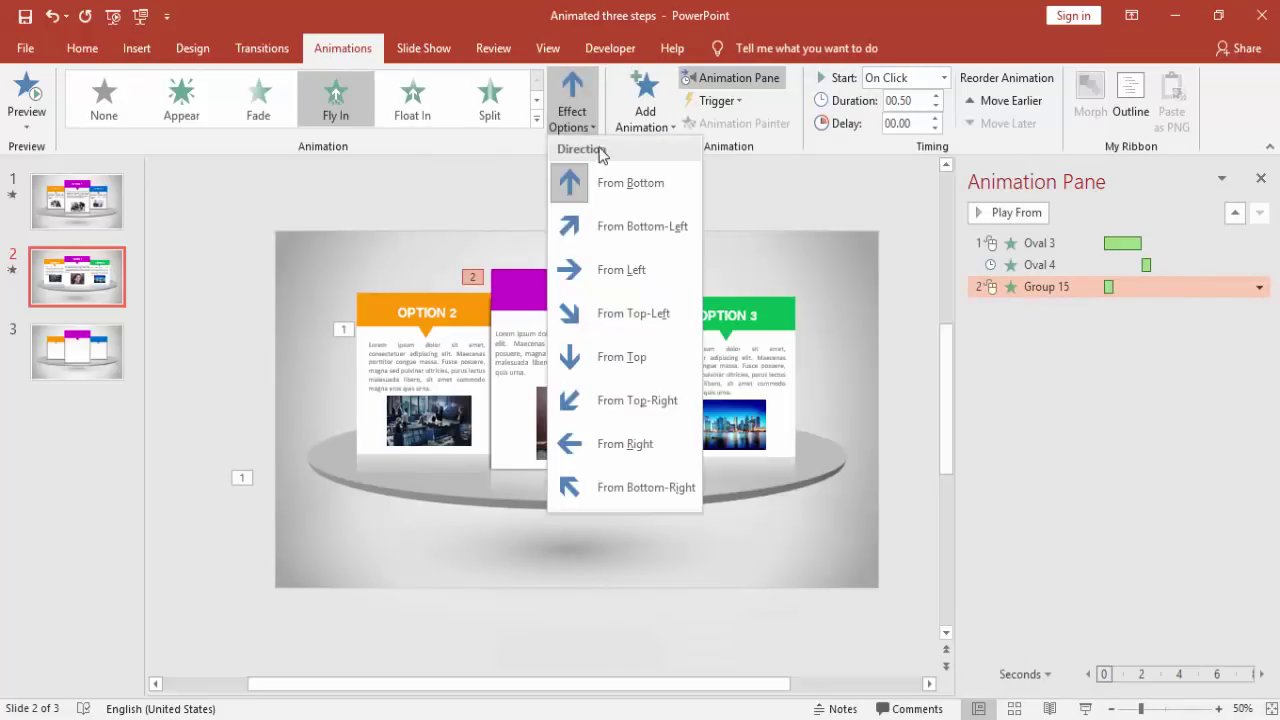
click(625, 313)
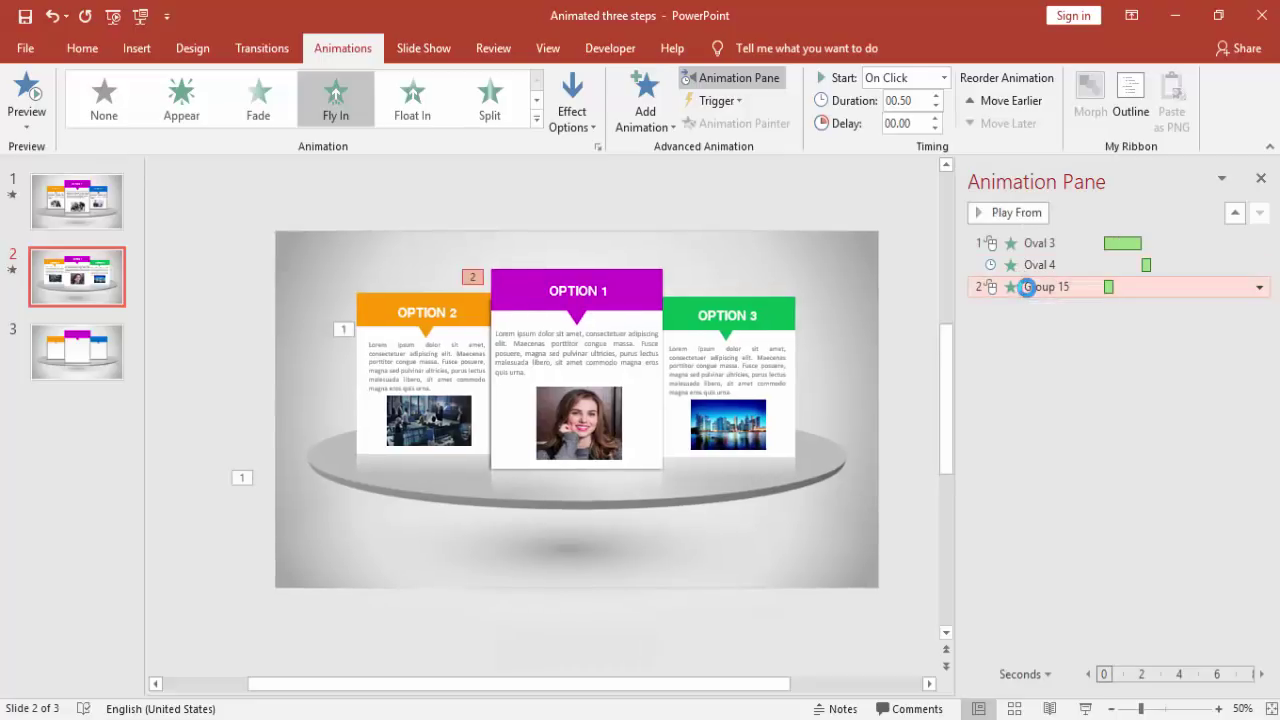
Give Group 15's Fly In a smooth start, bounce end, and 2-second (Medium) duration.
double_click(1022, 286)
drag(591, 357, 621, 359)
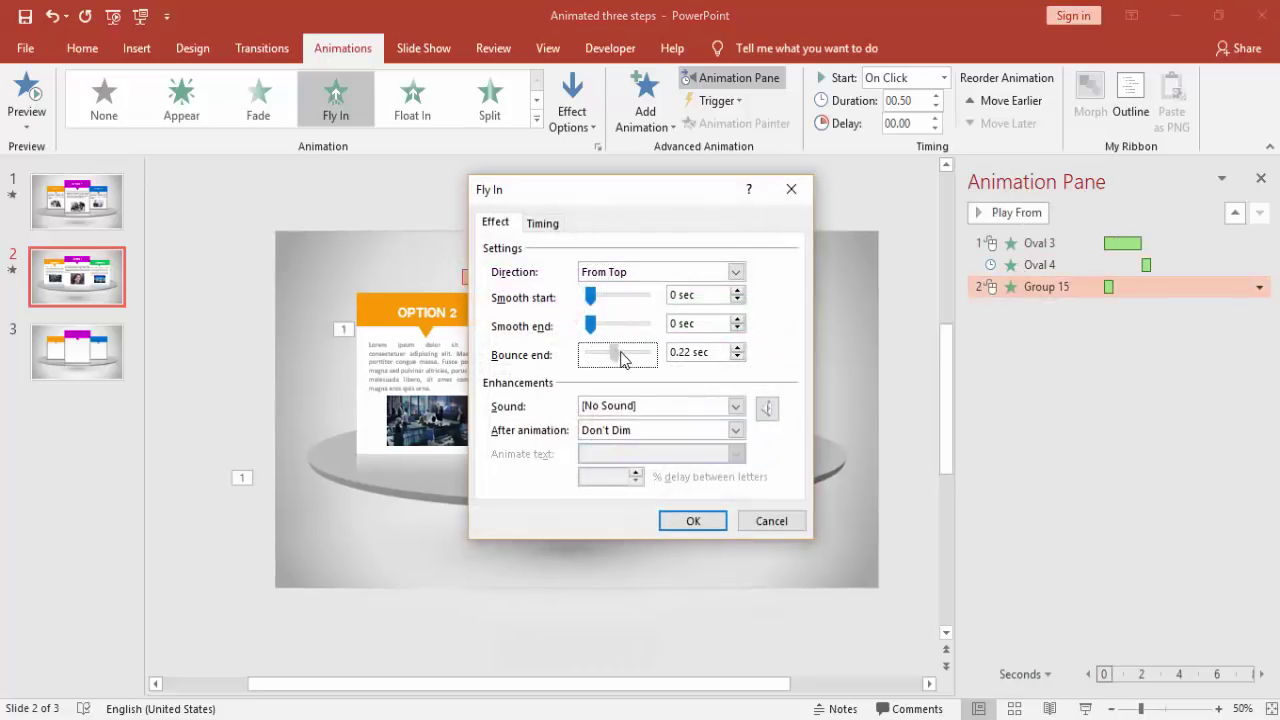
drag(589, 294, 612, 302)
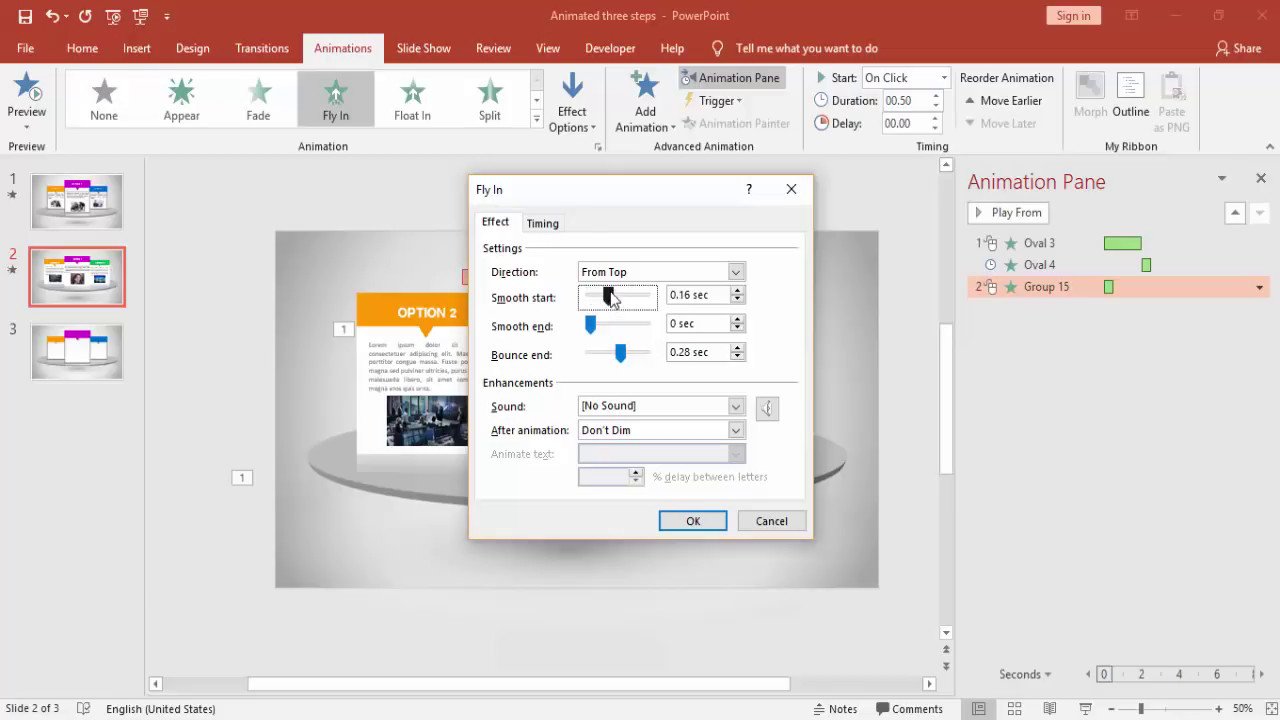
click(543, 224)
click(690, 298)
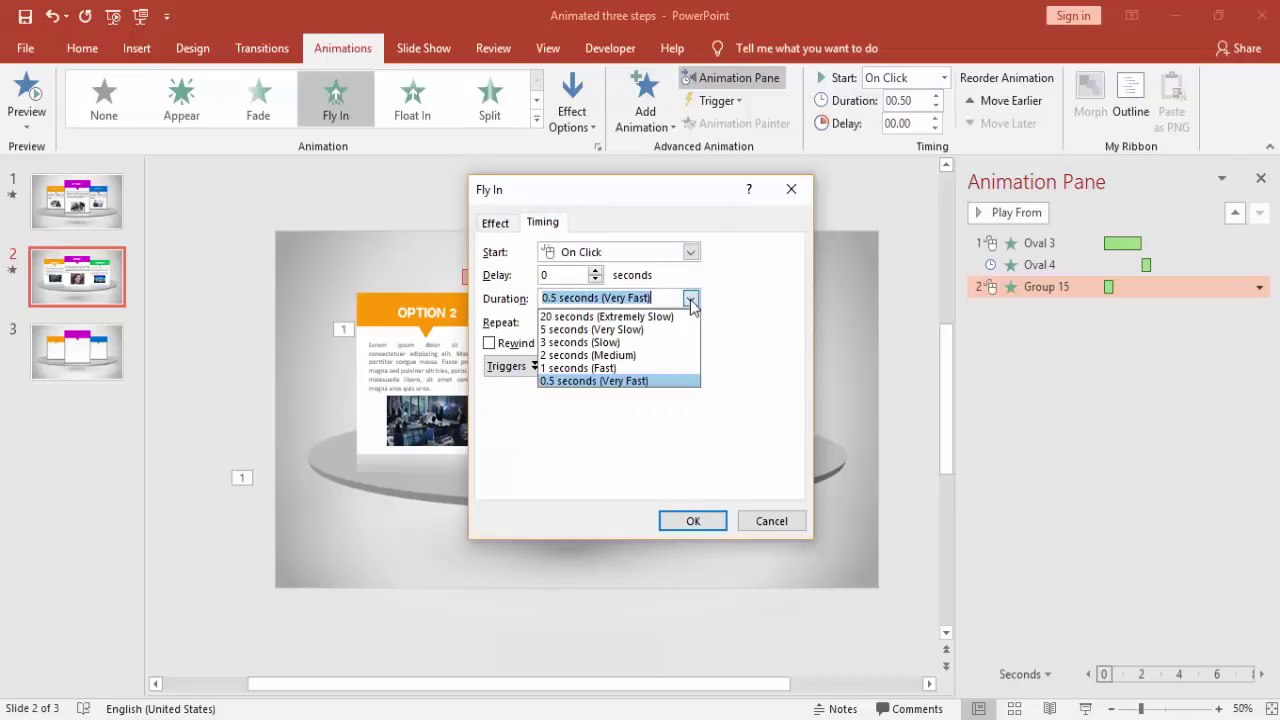
click(610, 343)
click(691, 520)
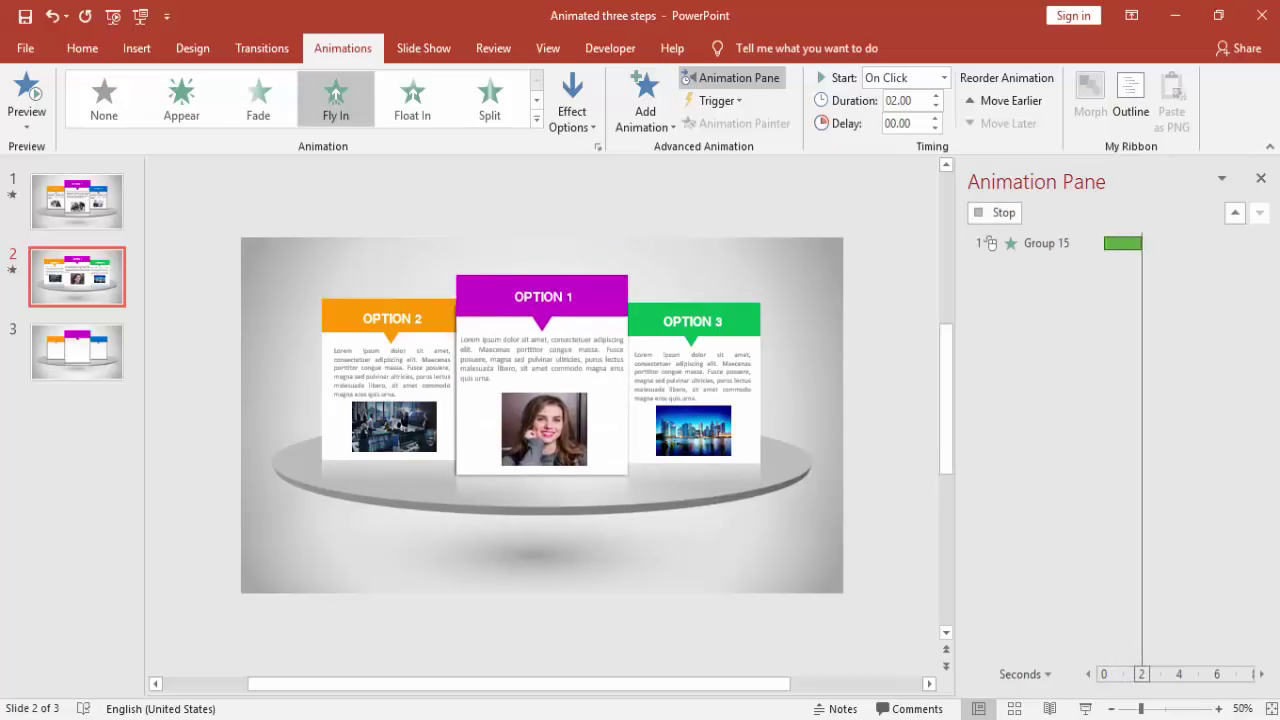
double_click(1046, 286)
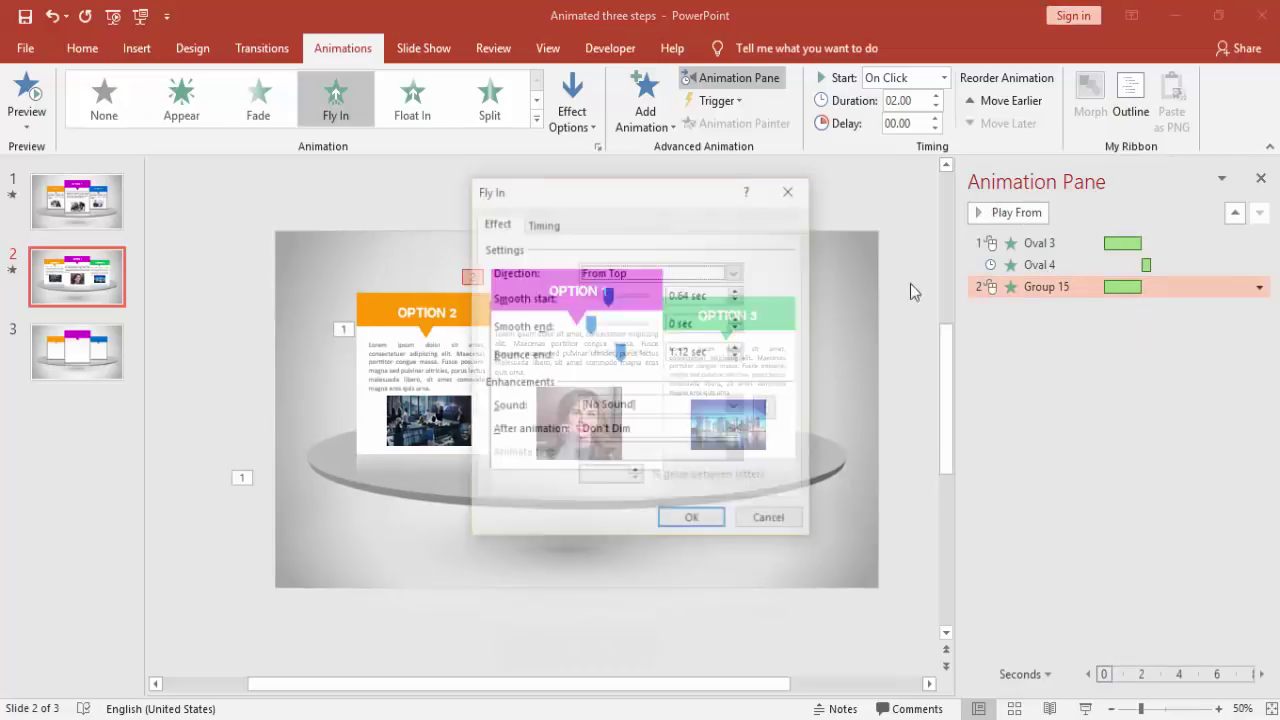
click(546, 225)
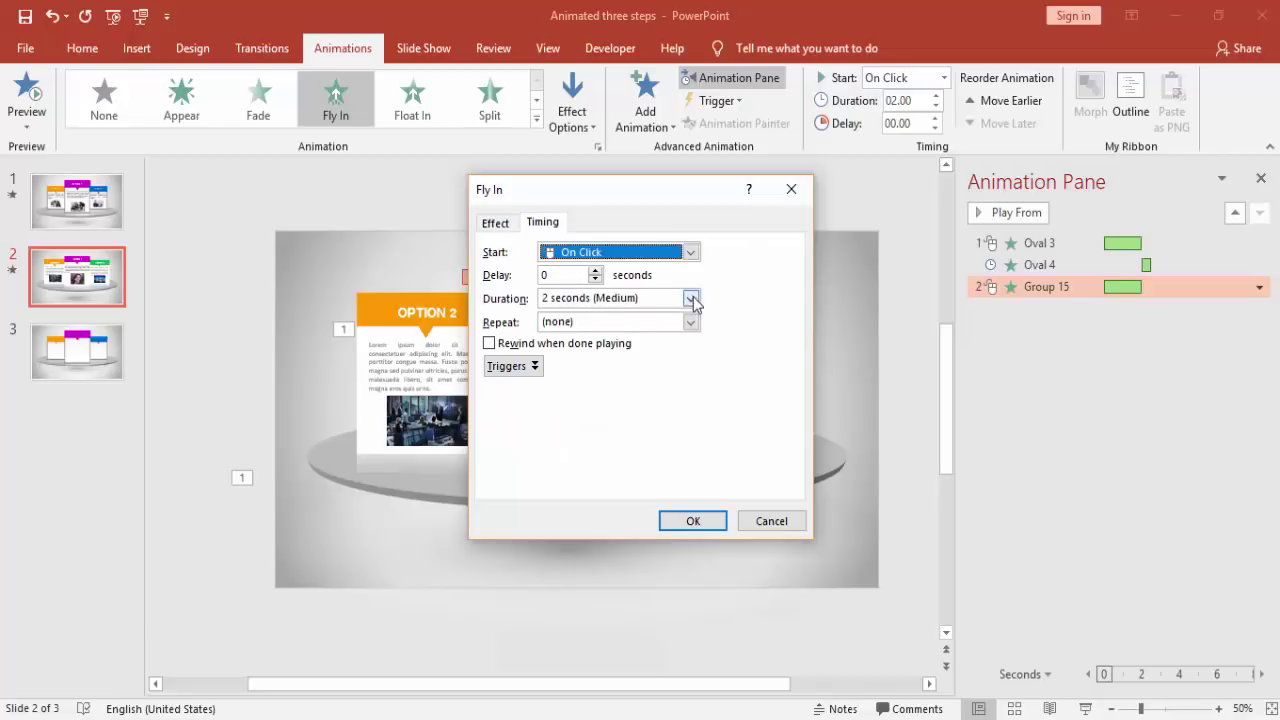